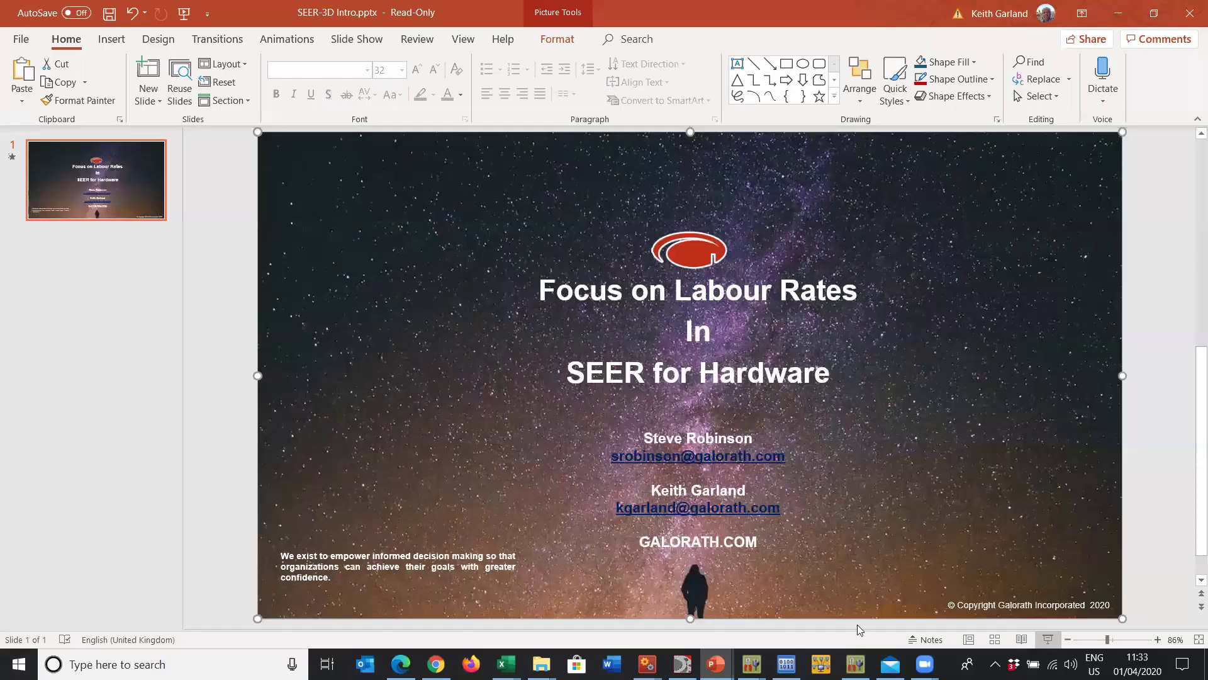
Bring up thumbnails of the three open SEER-H estimate windows from the taskbar
{"action": "left_click", "coordinate": [751, 664]}
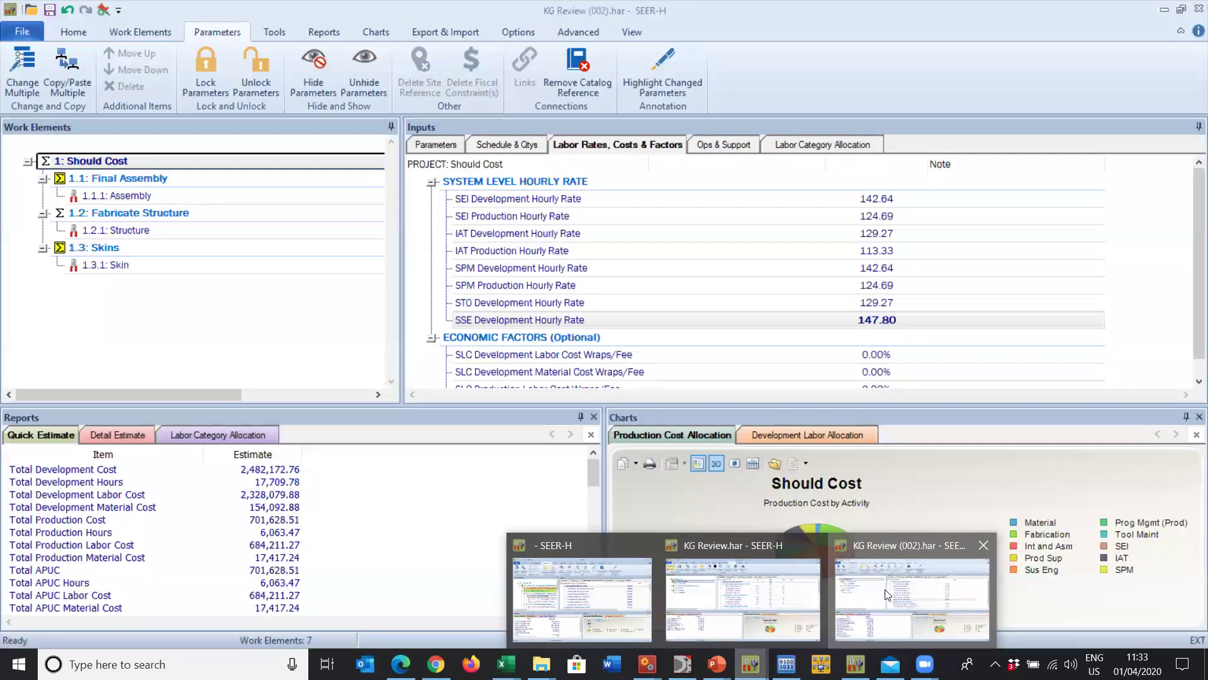
Switch to KG Review (002).har and compare hourly rates for Final Assembly, Skins and Should Cost
{"action": "left_click", "coordinate": [887, 595]}
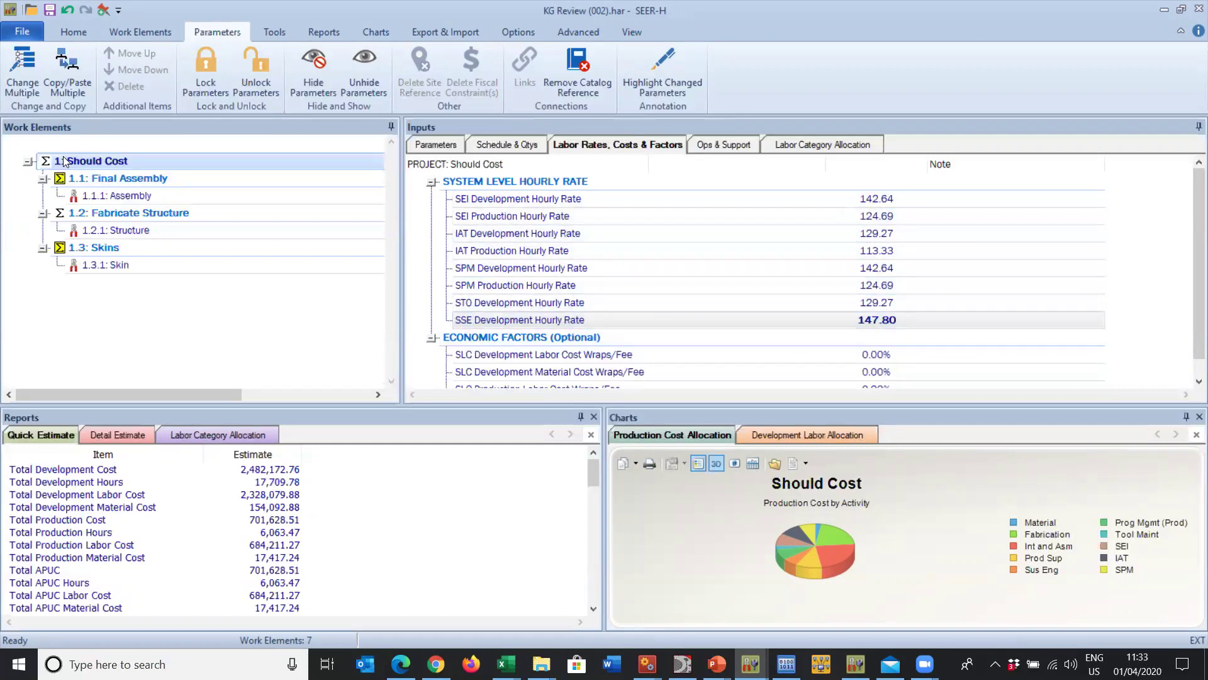
{"action": "left_click", "coordinate": [124, 180]}
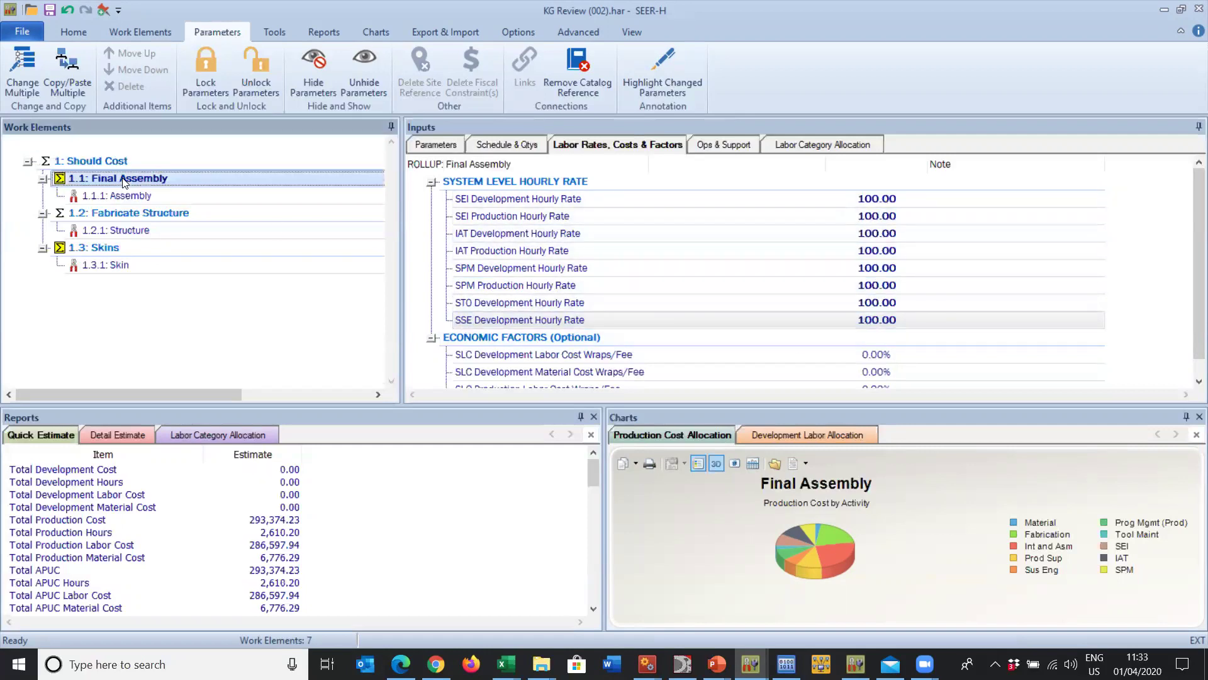
{"action": "left_click", "coordinate": [126, 247]}
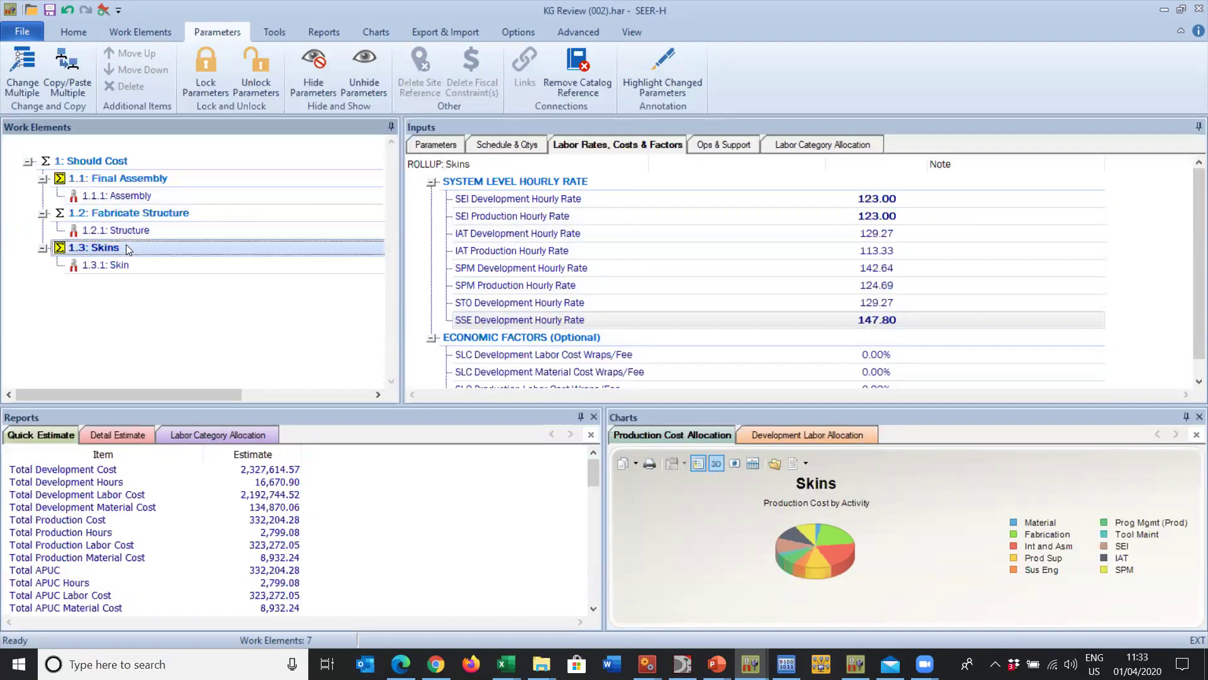
{"action": "left_click", "coordinate": [101, 161]}
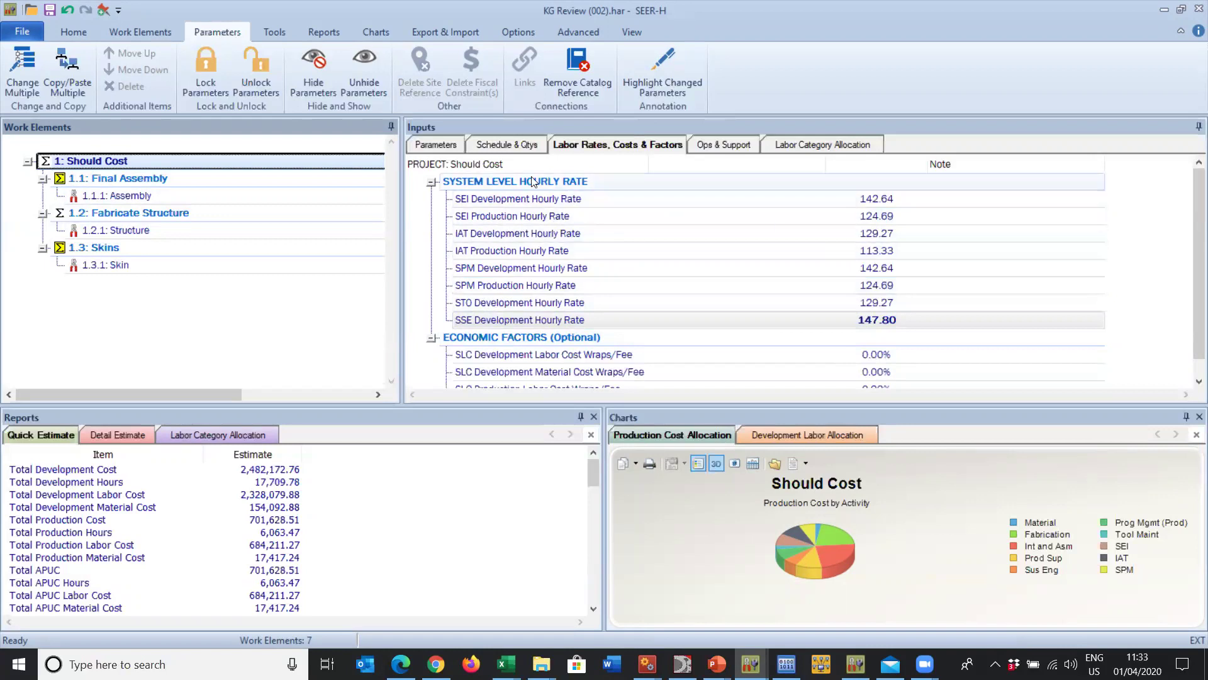
Set Should Cost's System Level Cost Analysis parameter to YES, accepting the added system-level cost elements
{"action": "left_click", "coordinate": [440, 146]}
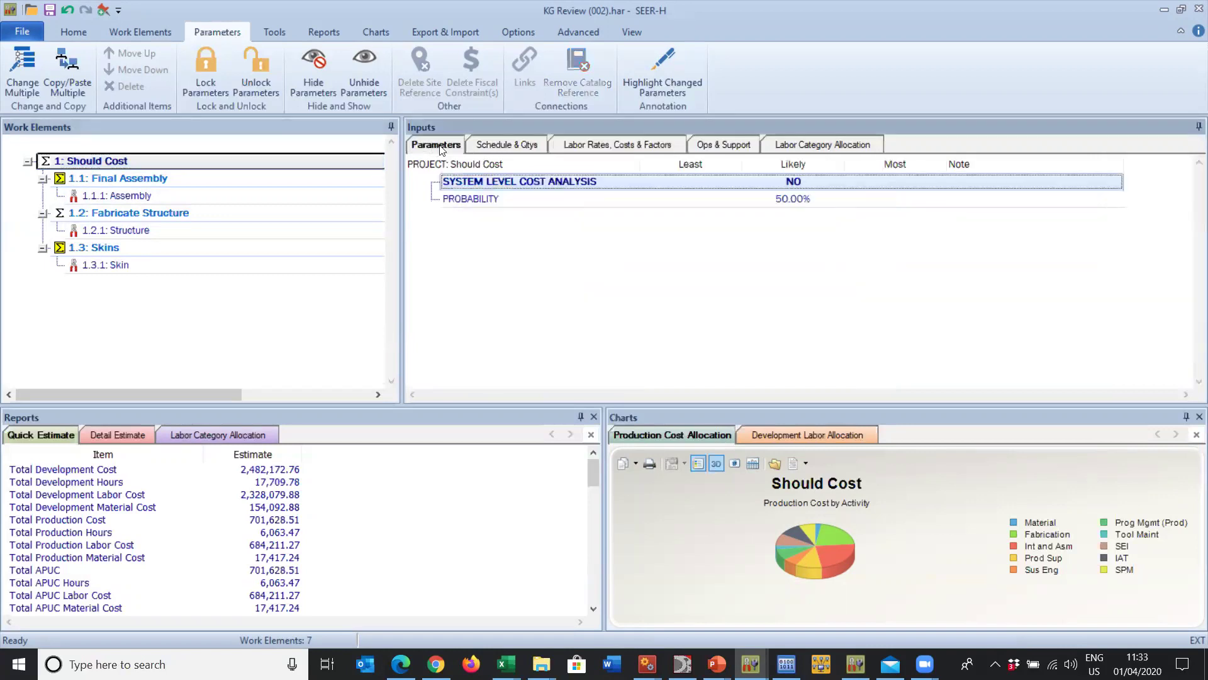
{"action": "double_click", "coordinate": [538, 182]}
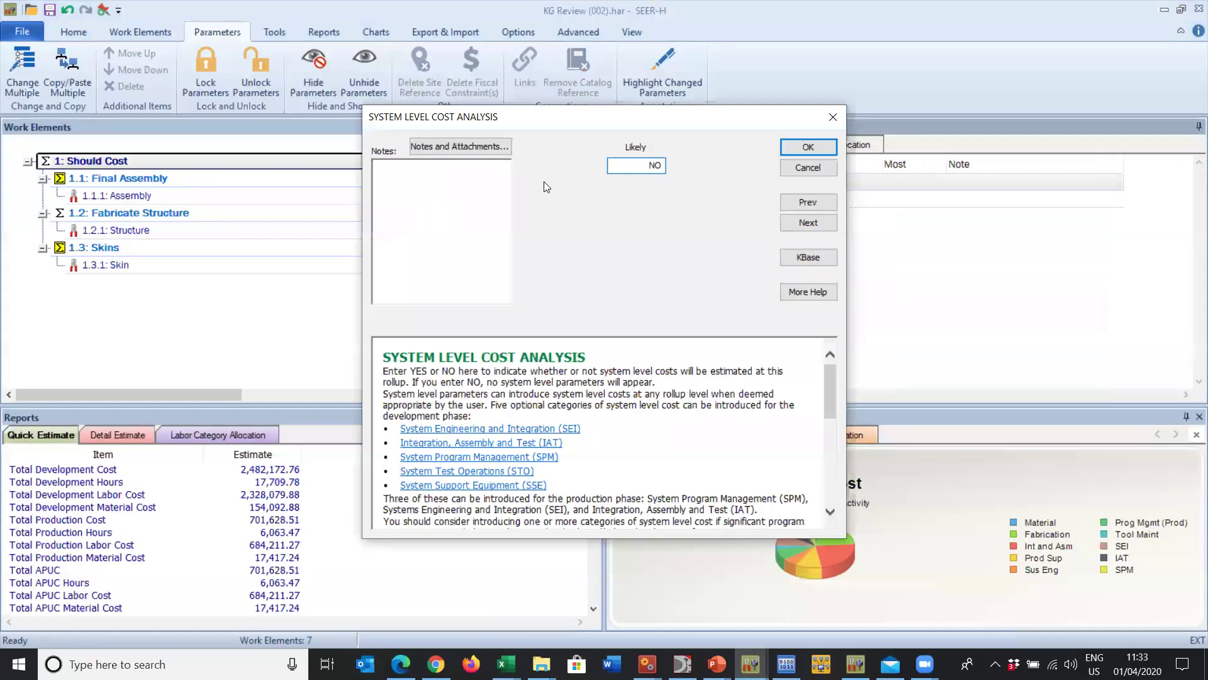
{"action": "type", "text": "YES"}
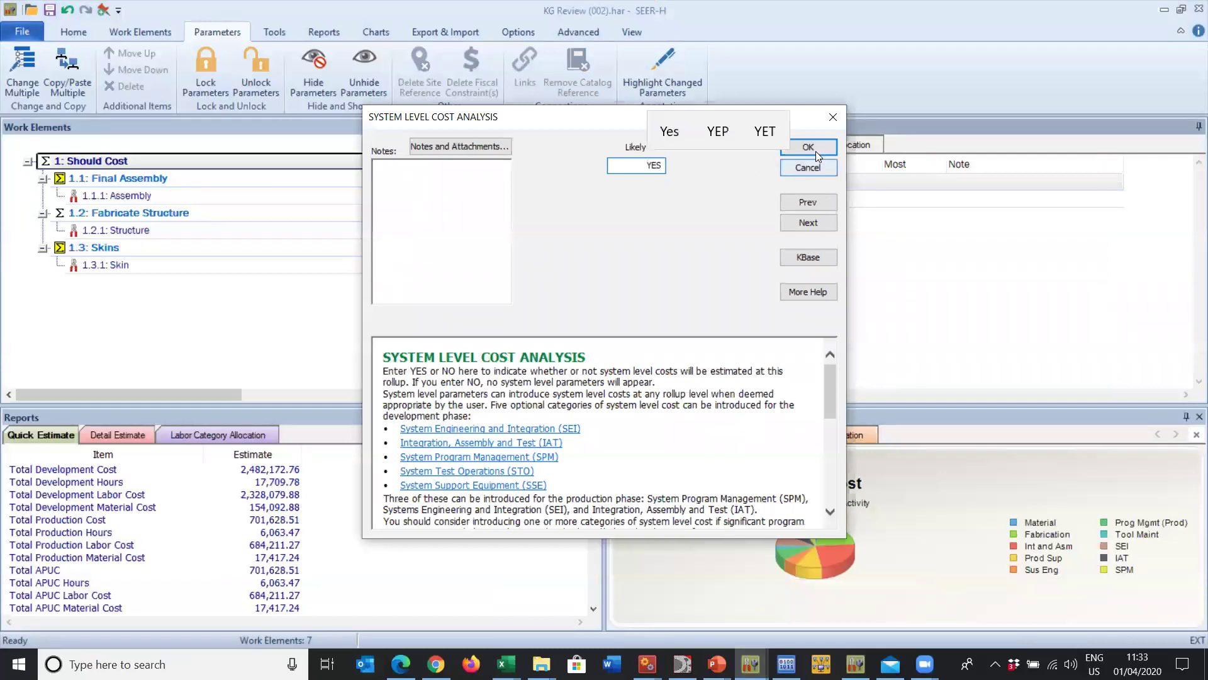
{"action": "left_click", "coordinate": [813, 146]}
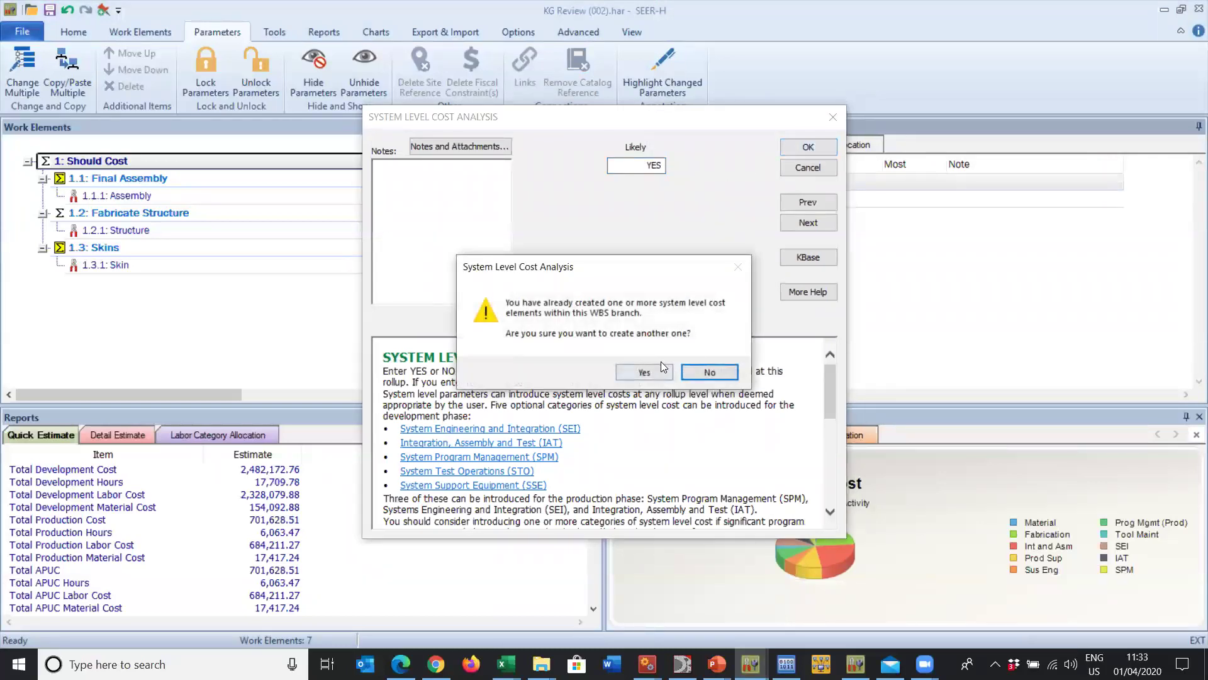
{"action": "left_click", "coordinate": [648, 374]}
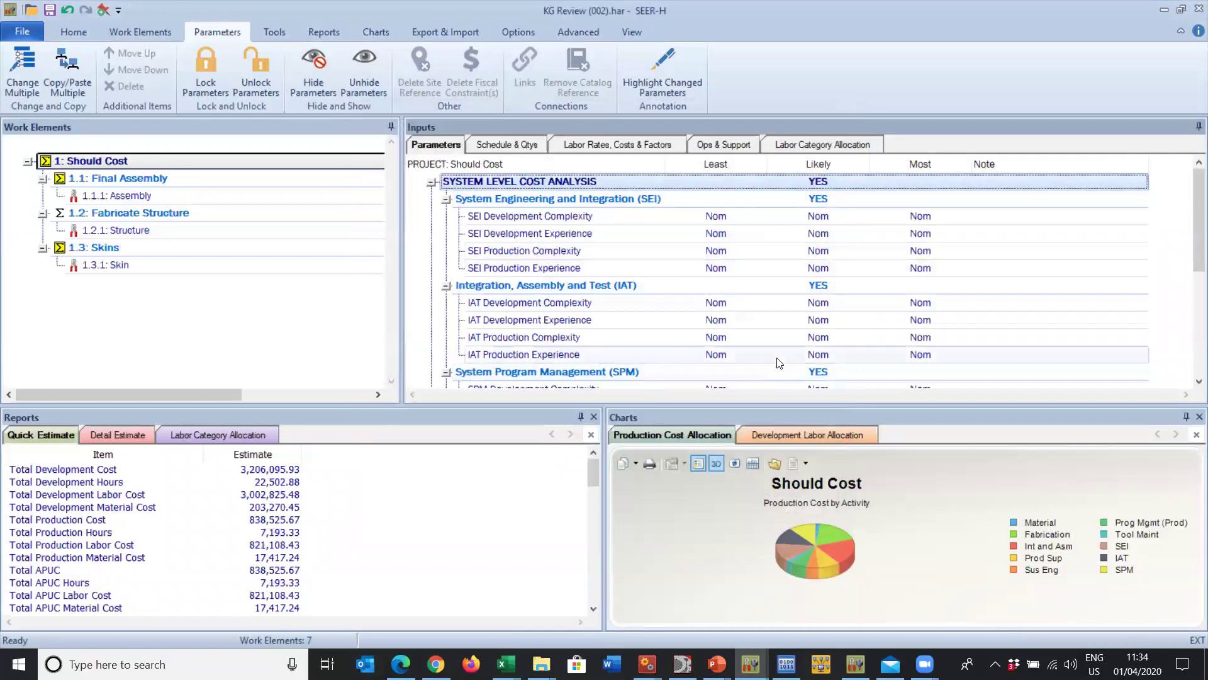
{"action": "left_click", "coordinate": [625, 141]}
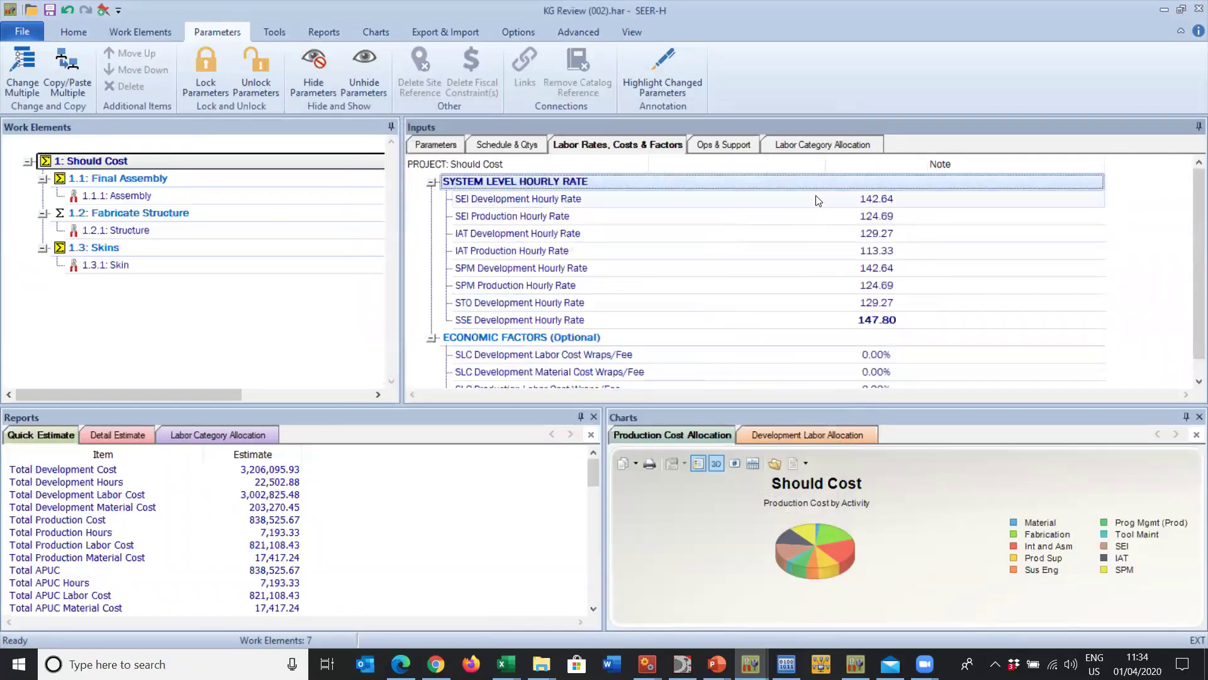
{"action": "left_click", "coordinate": [451, 144]}
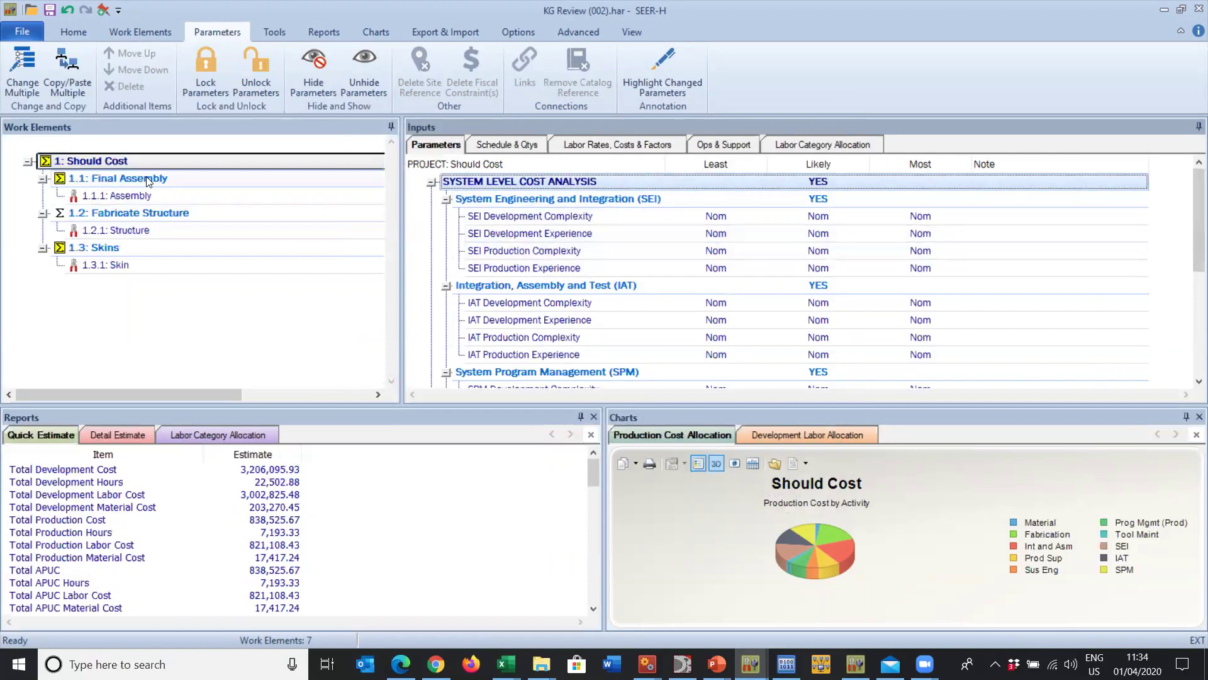
{"action": "left_click", "coordinate": [155, 161]}
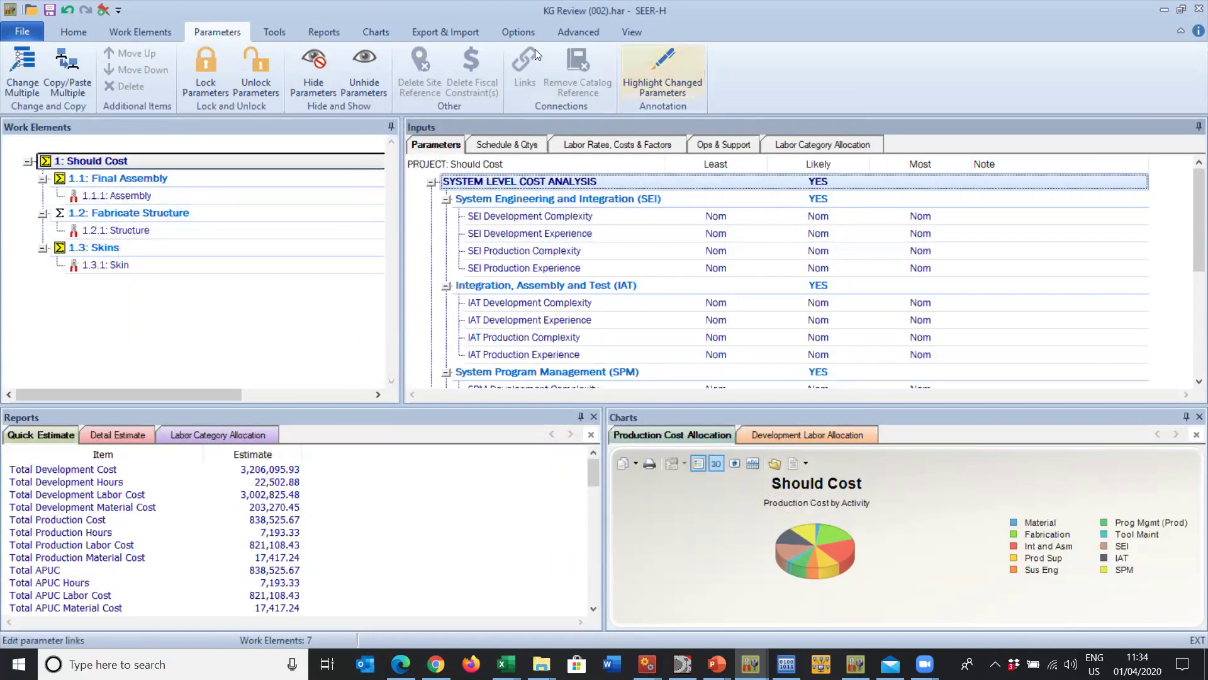
Check the 2019 base year in project parameters, then save Should Cost as the reference estimate
{"action": "left_click", "coordinate": [518, 32]}
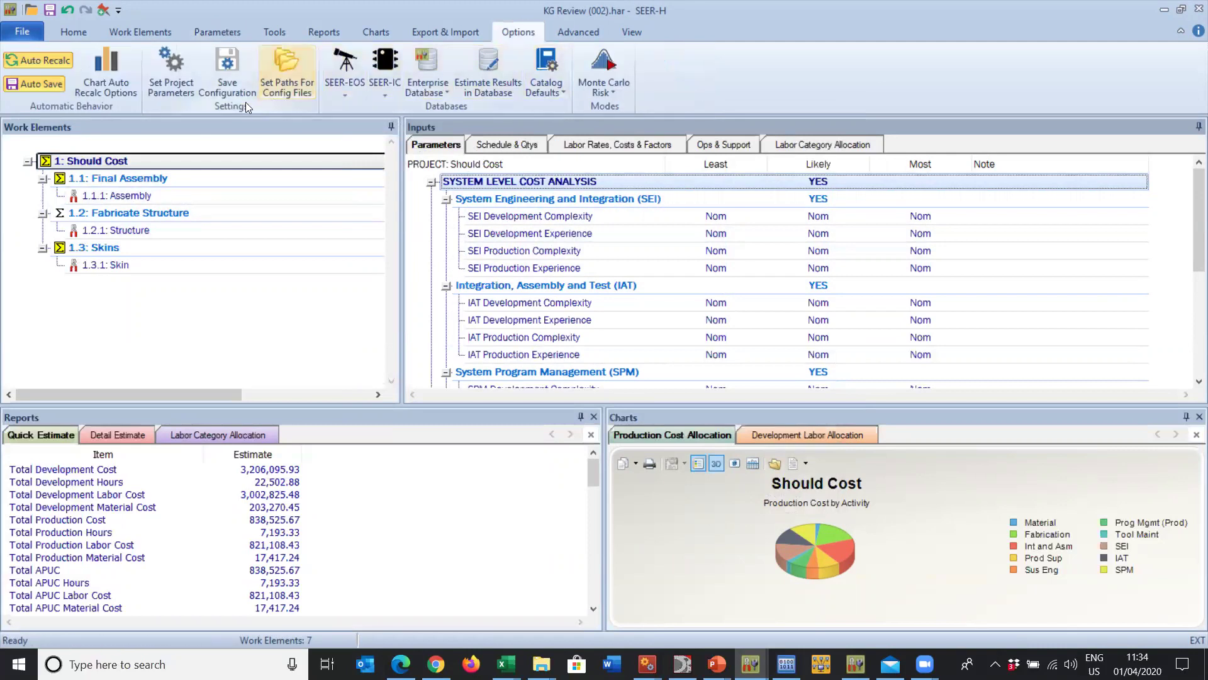
{"action": "left_click", "coordinate": [170, 69]}
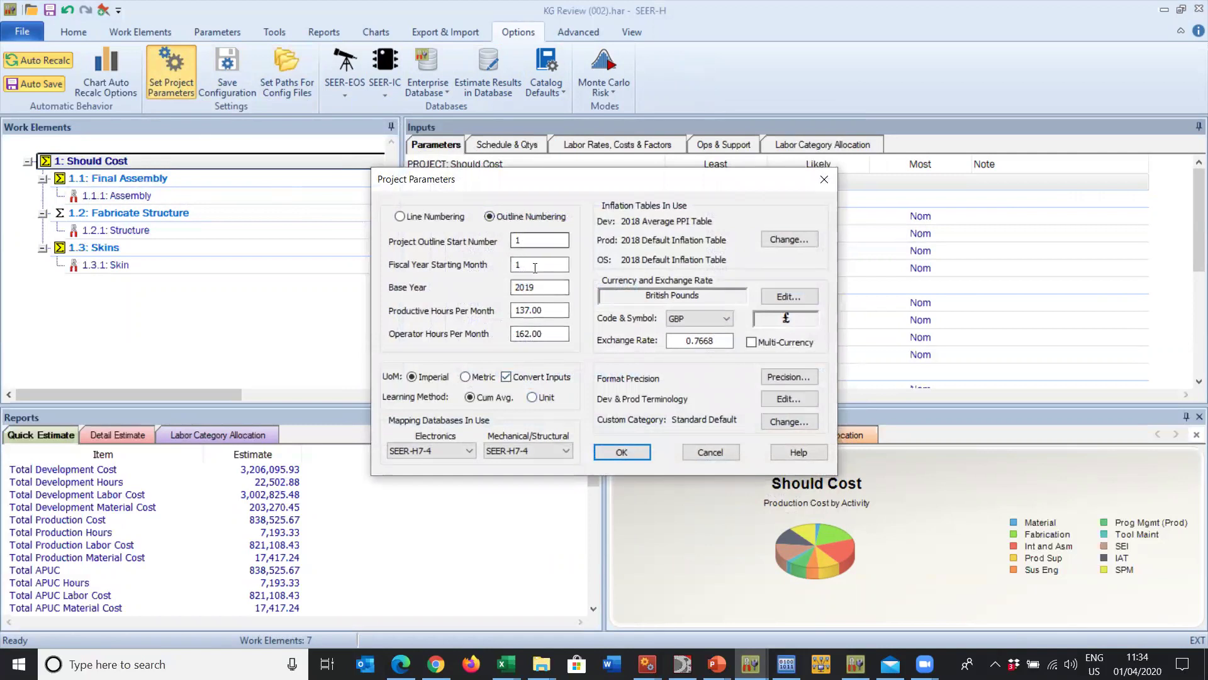
{"action": "left_click_drag", "start_coordinate": [549, 290], "coordinate": [504, 297]}
{"action": "left_click", "coordinate": [823, 180]}
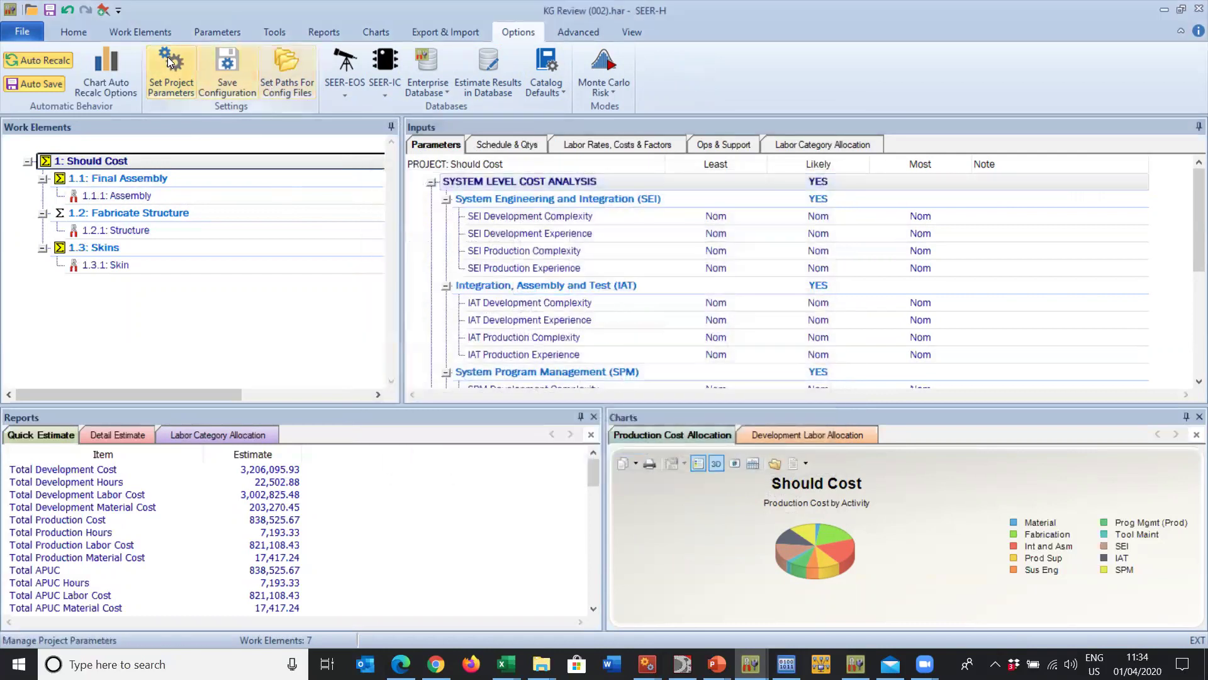
{"action": "left_click", "coordinate": [103, 9]}
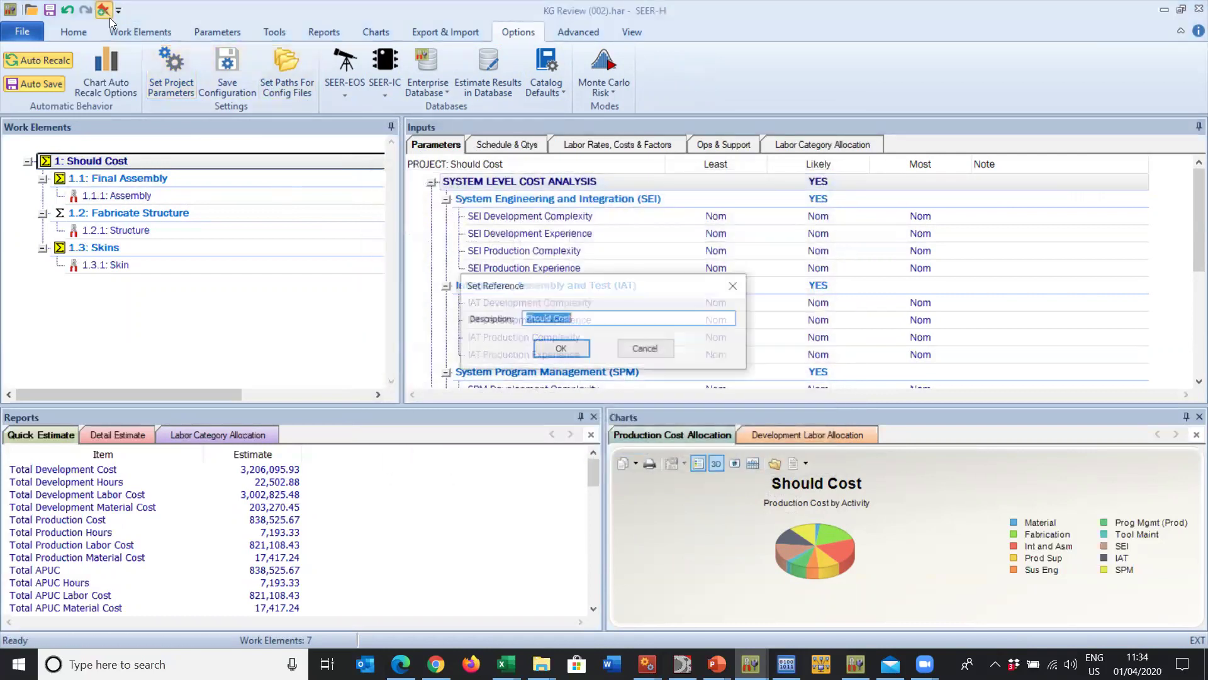
{"action": "left_click", "coordinate": [572, 348]}
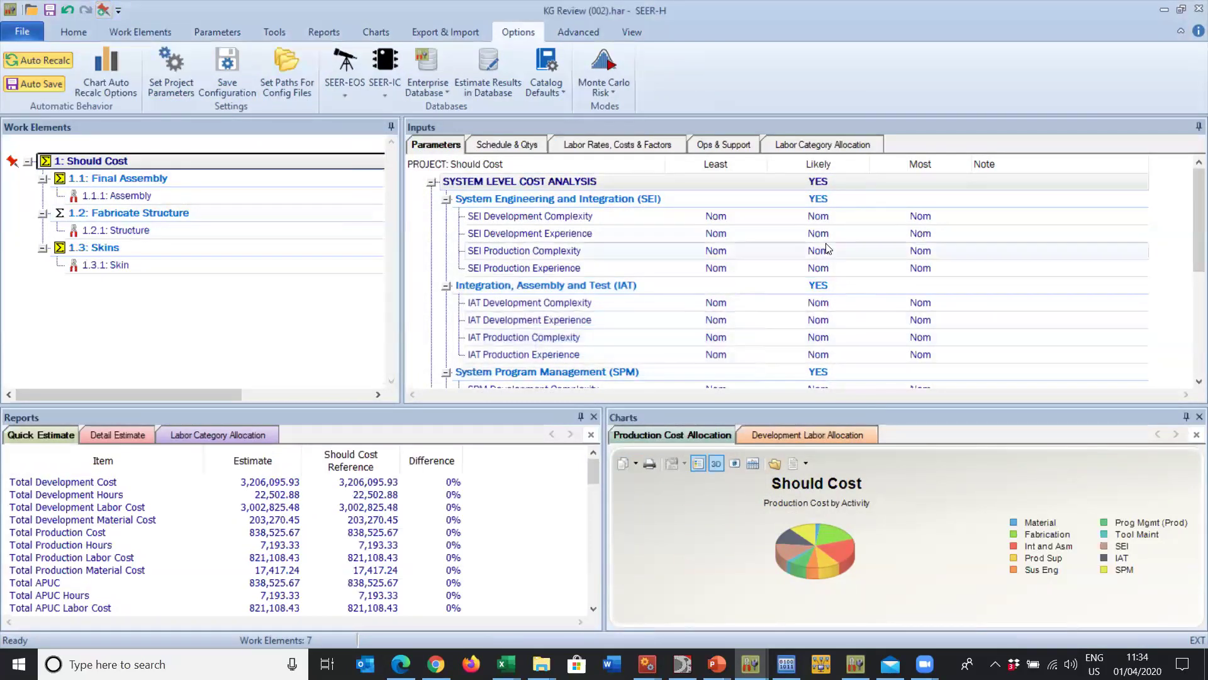
Change the project base year to 2018, then clear the saved reference from the Quick Estimate
{"action": "left_click", "coordinate": [179, 71]}
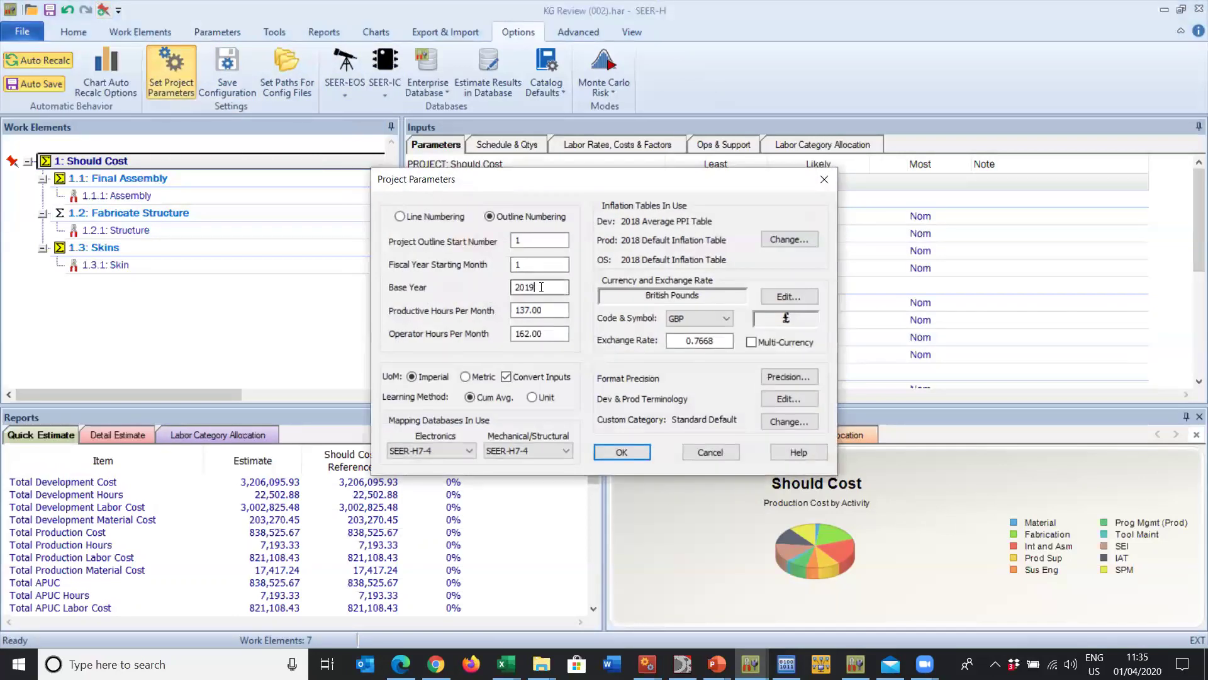
{"action": "left_click", "coordinate": [533, 287]}
{"action": "key", "text": "BackSpace"}
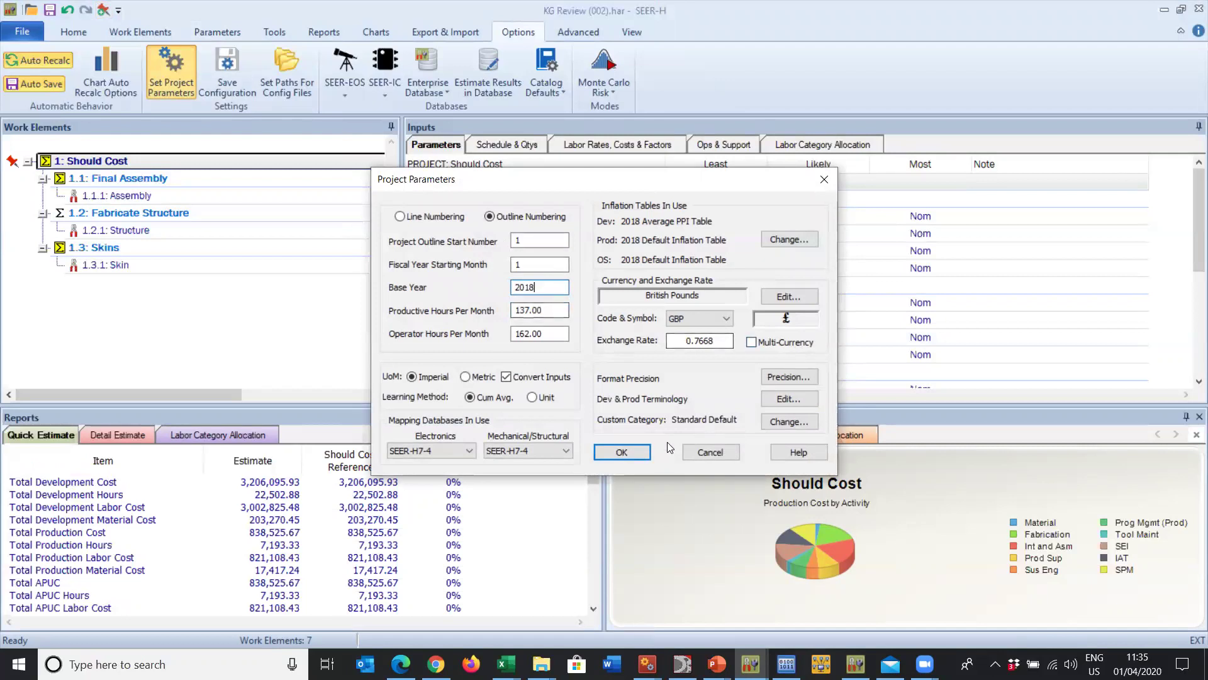
{"action": "left_click", "coordinate": [623, 452]}
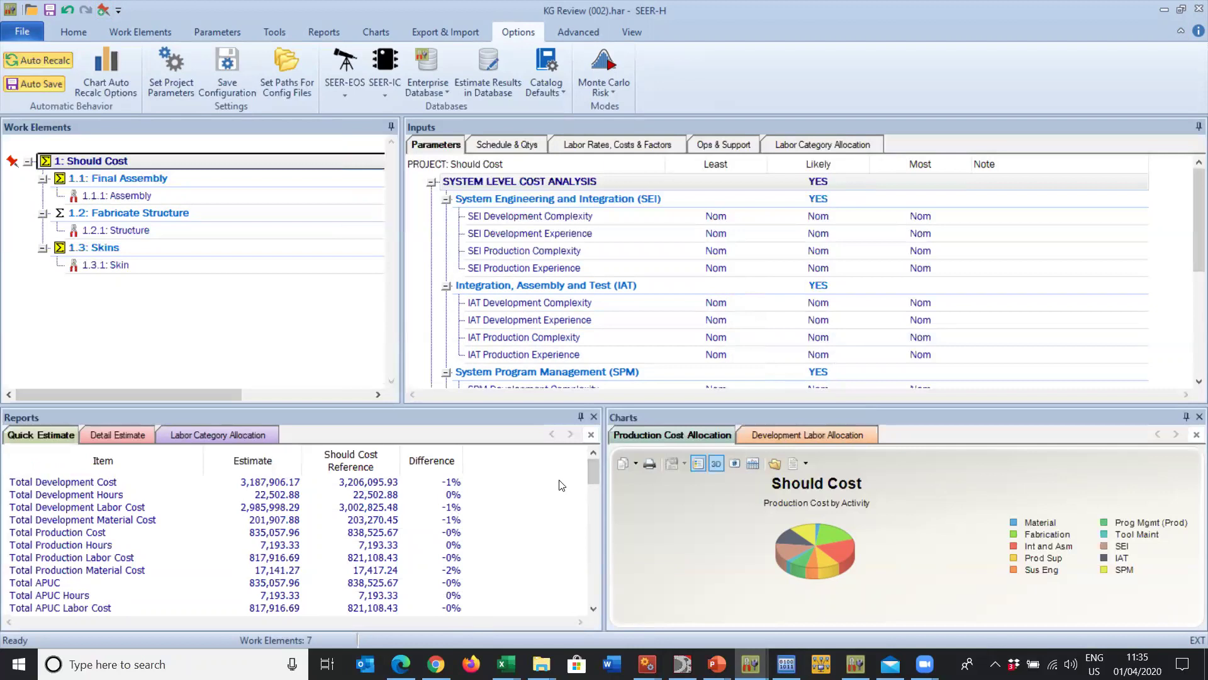
{"action": "right_click", "coordinate": [504, 517]}
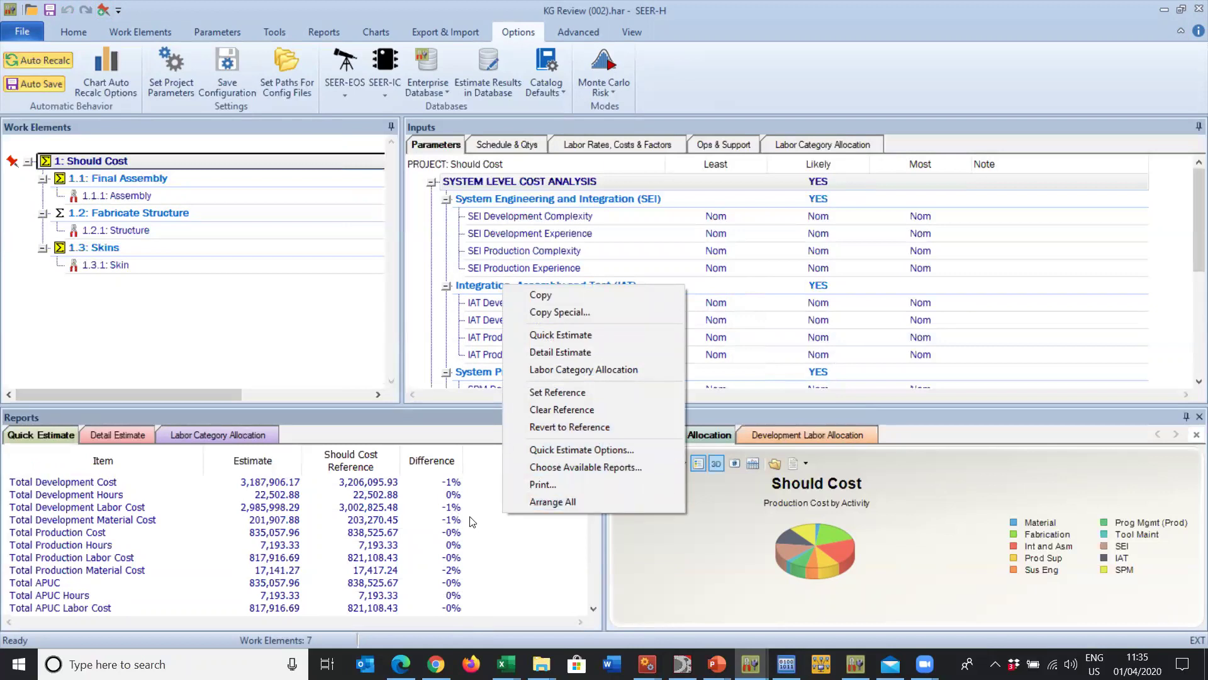
{"action": "left_click", "coordinate": [560, 409]}
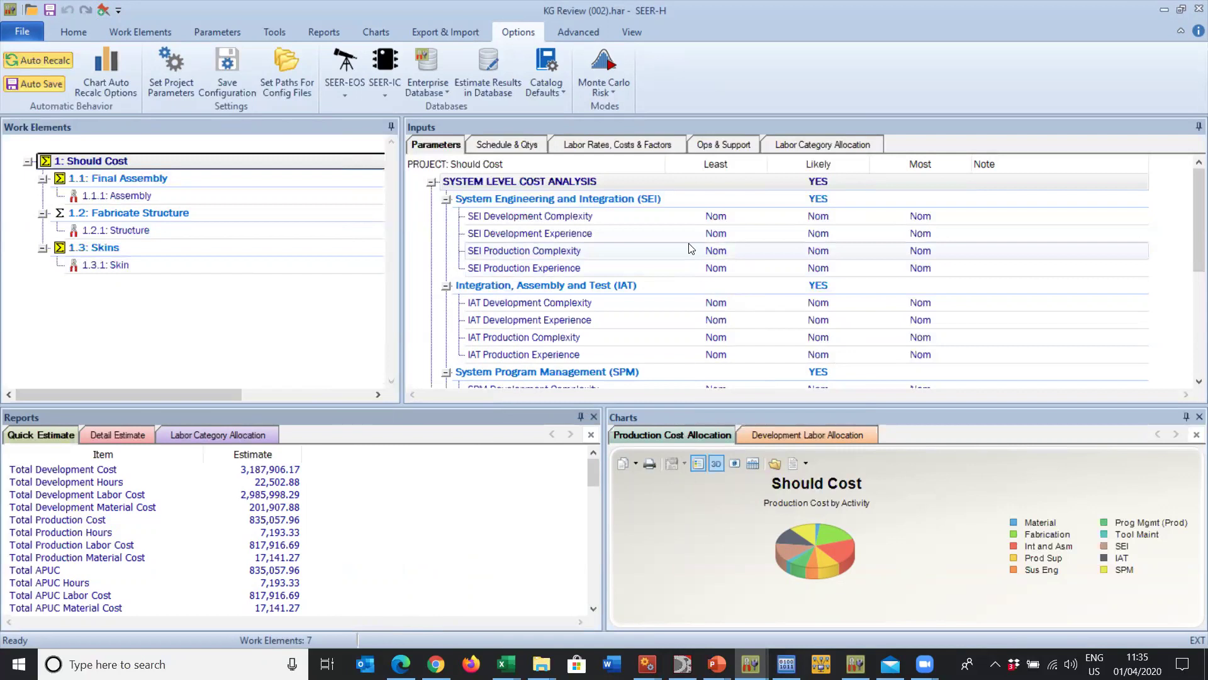
Set Assembly's Development Management rate to 123, Systems Engineering to 80 and Development Support to 55
{"action": "left_click", "coordinate": [178, 198]}
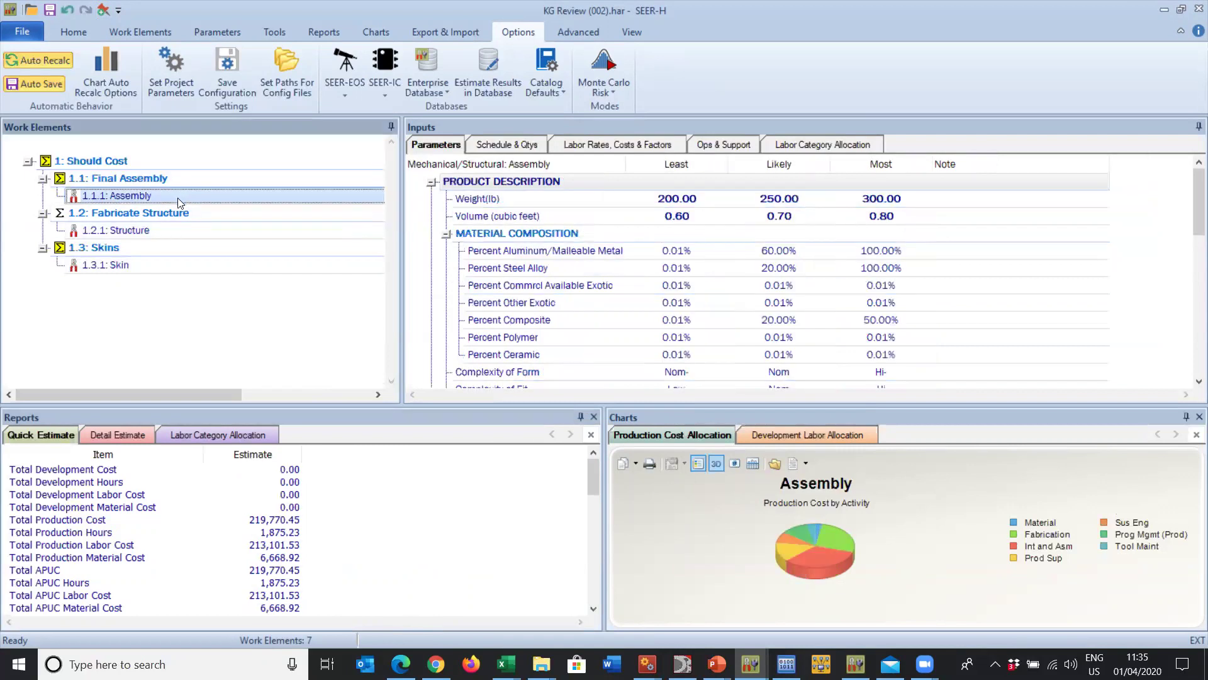
{"action": "left_click", "coordinate": [610, 145]}
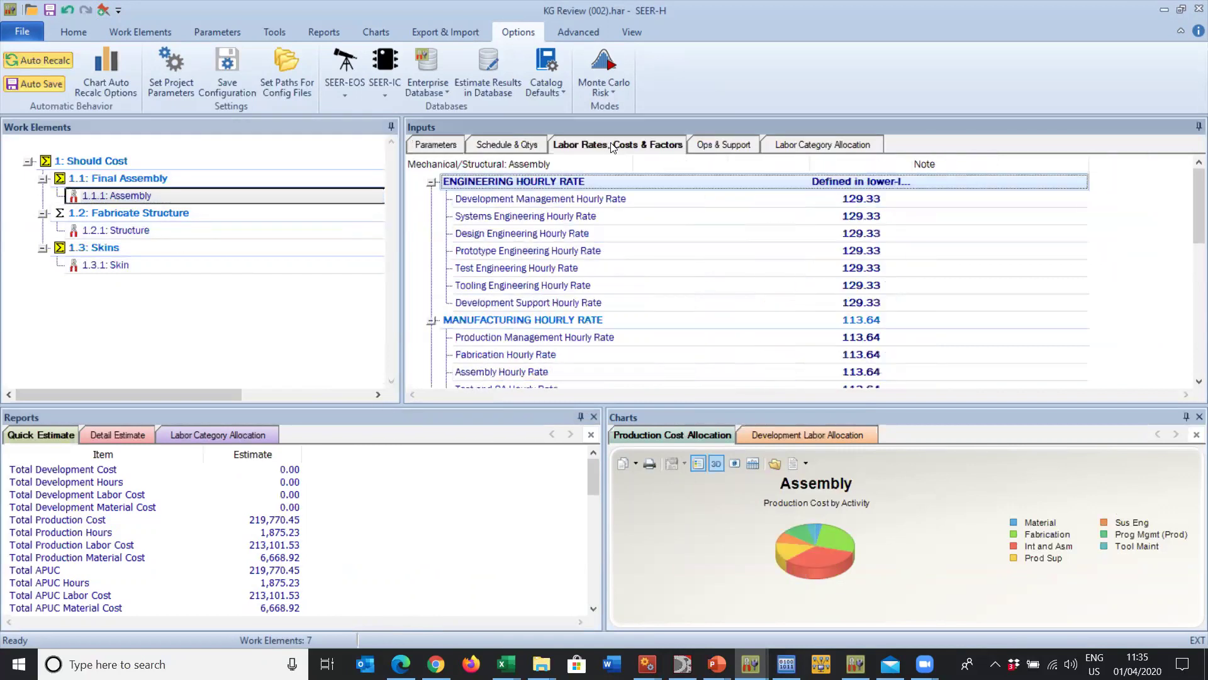
{"action": "double_click", "coordinate": [821, 200]}
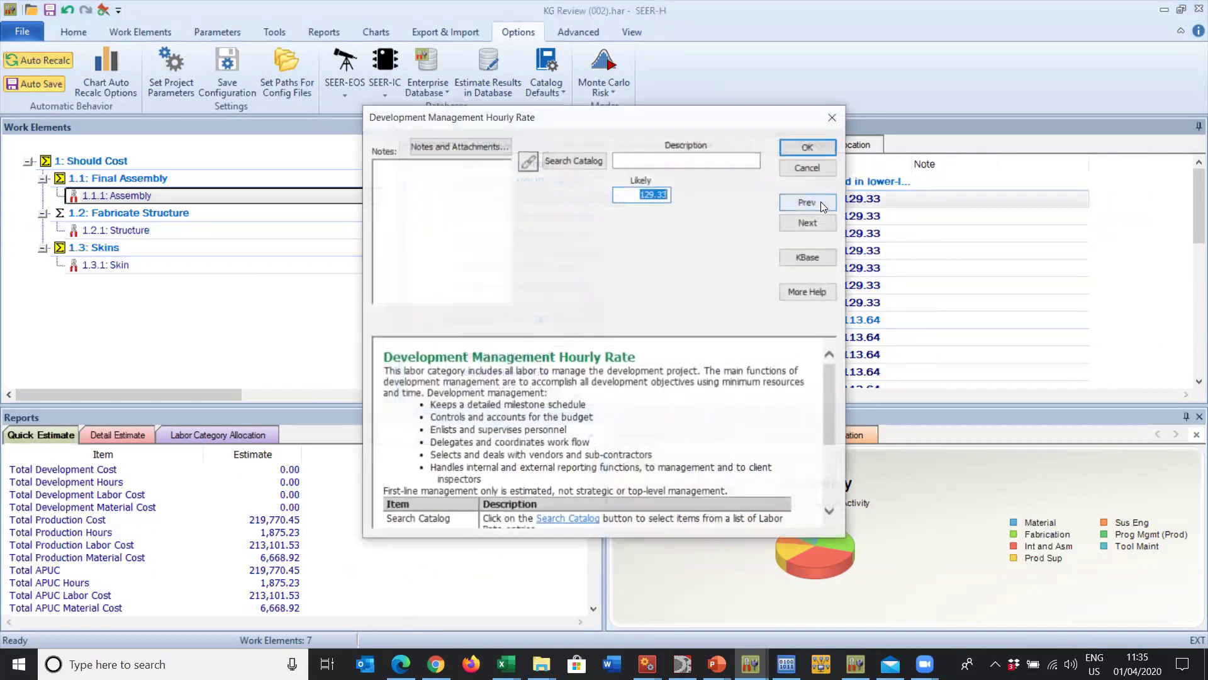
{"action": "type", "text": "12"}
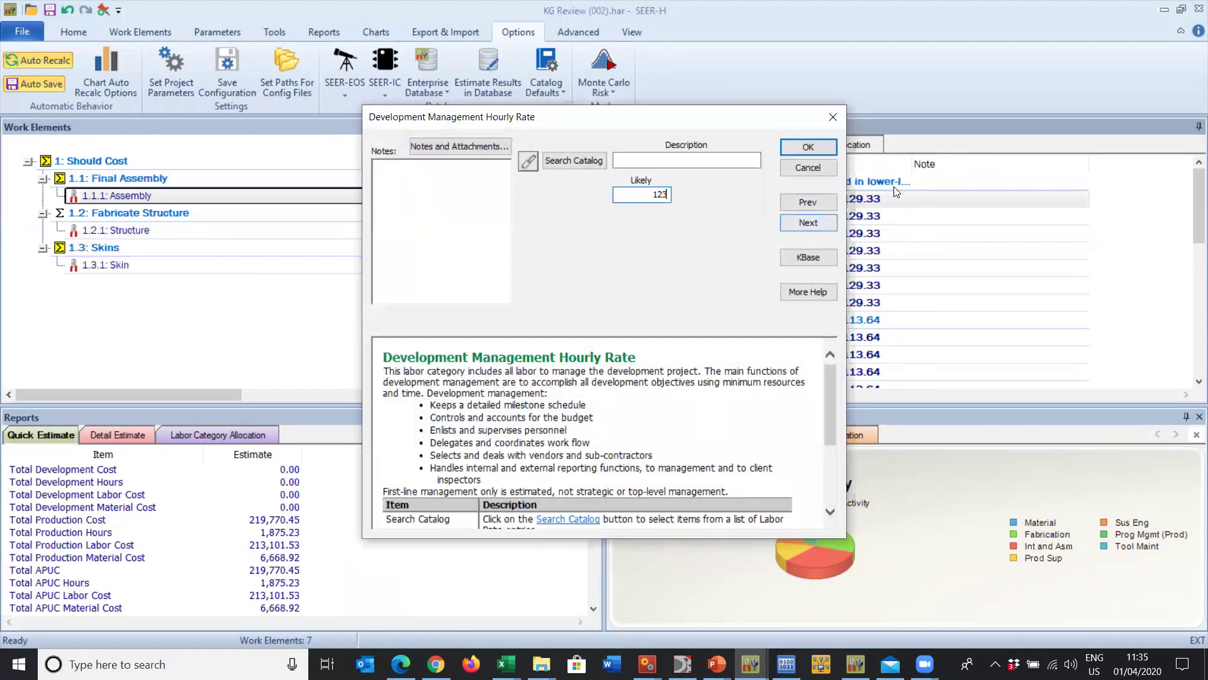
{"action": "left_click", "coordinate": [809, 147]}
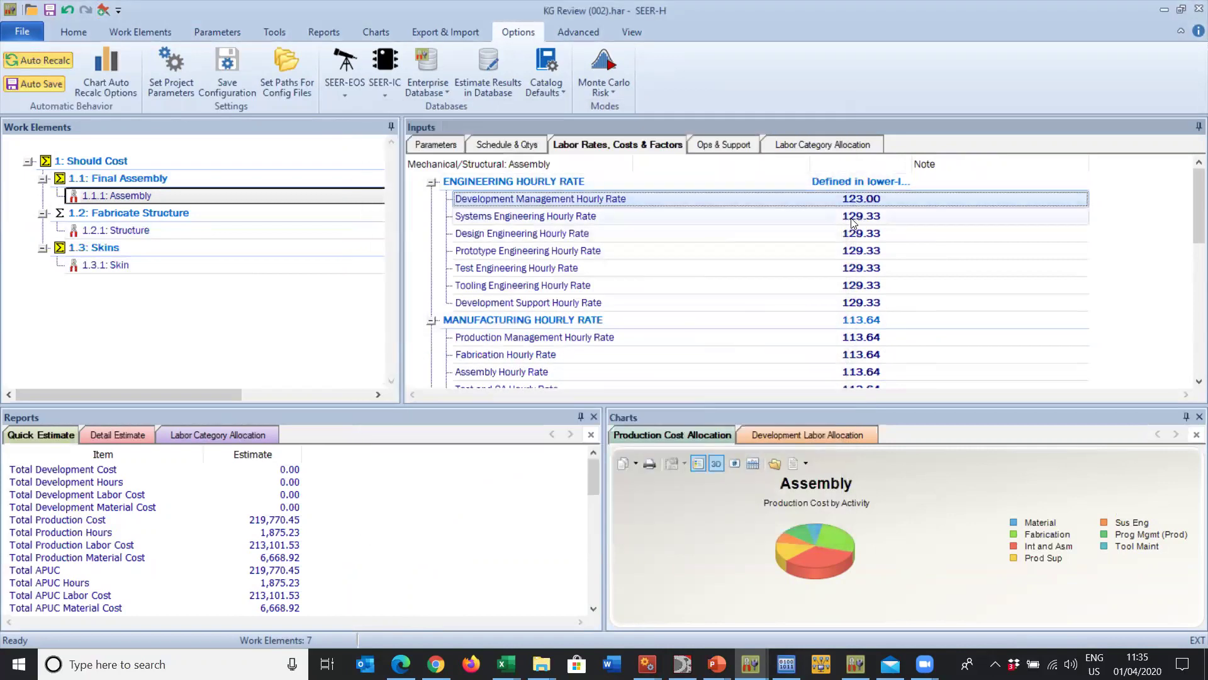
{"action": "double_click", "coordinate": [853, 222]}
{"action": "type", "text": "80"}
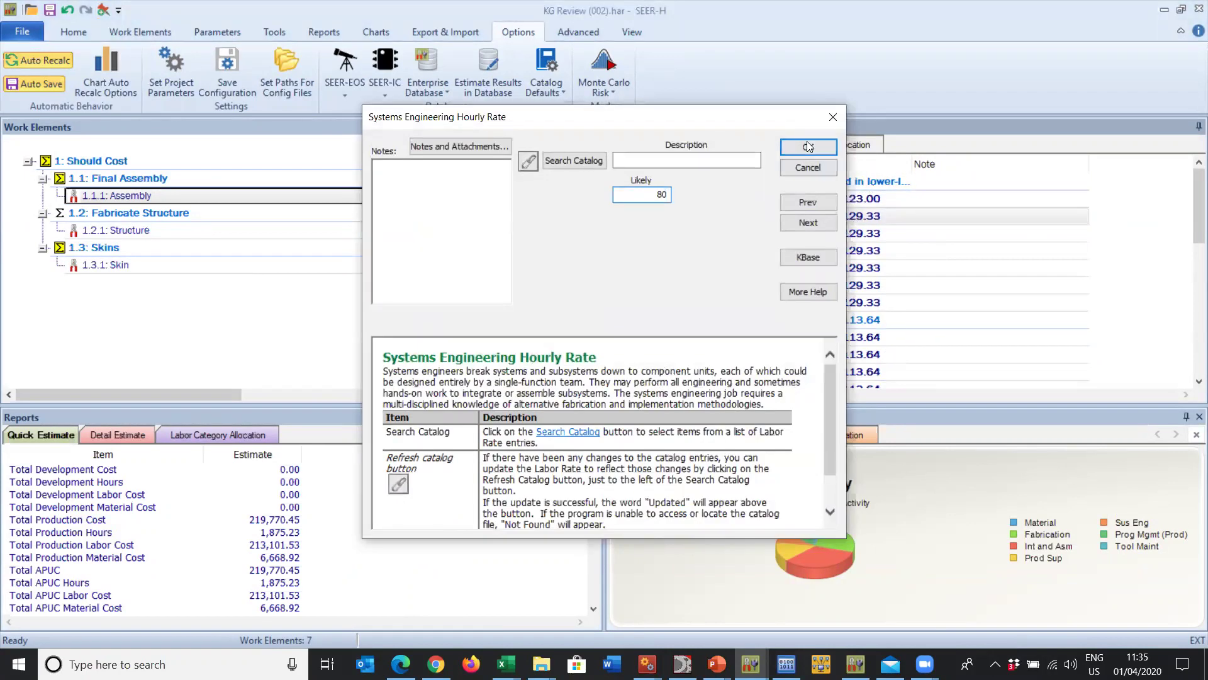
{"action": "left_click", "coordinate": [808, 147]}
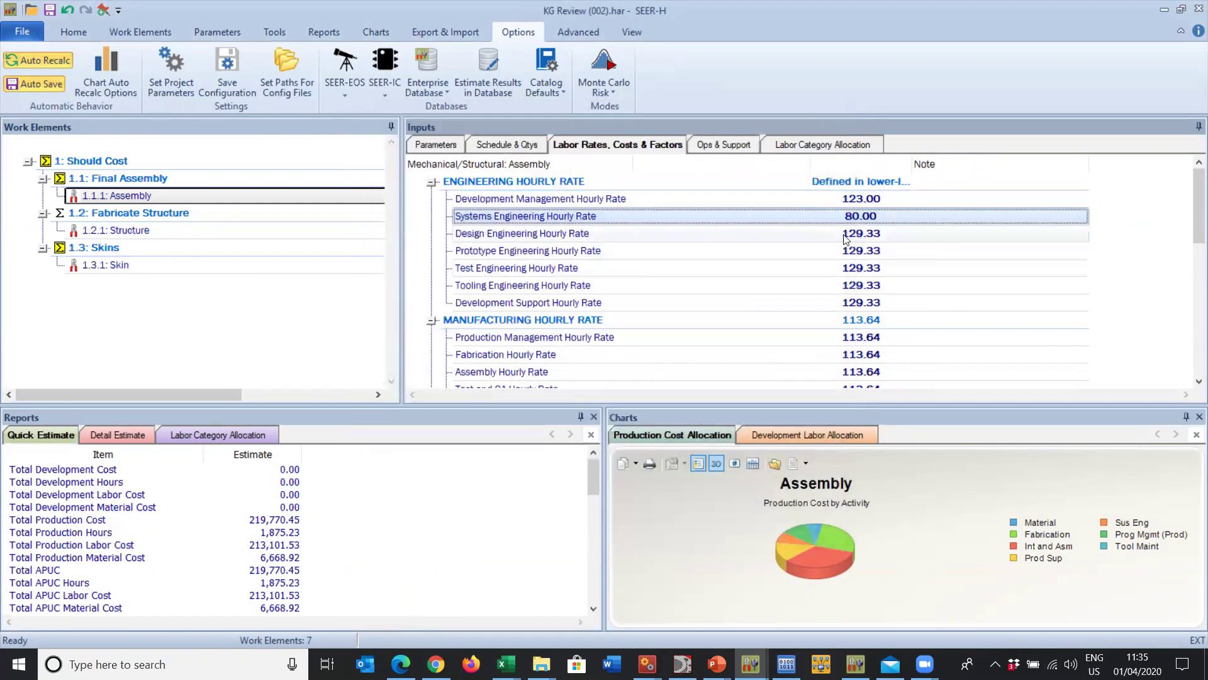
{"action": "double_click", "coordinate": [837, 301]}
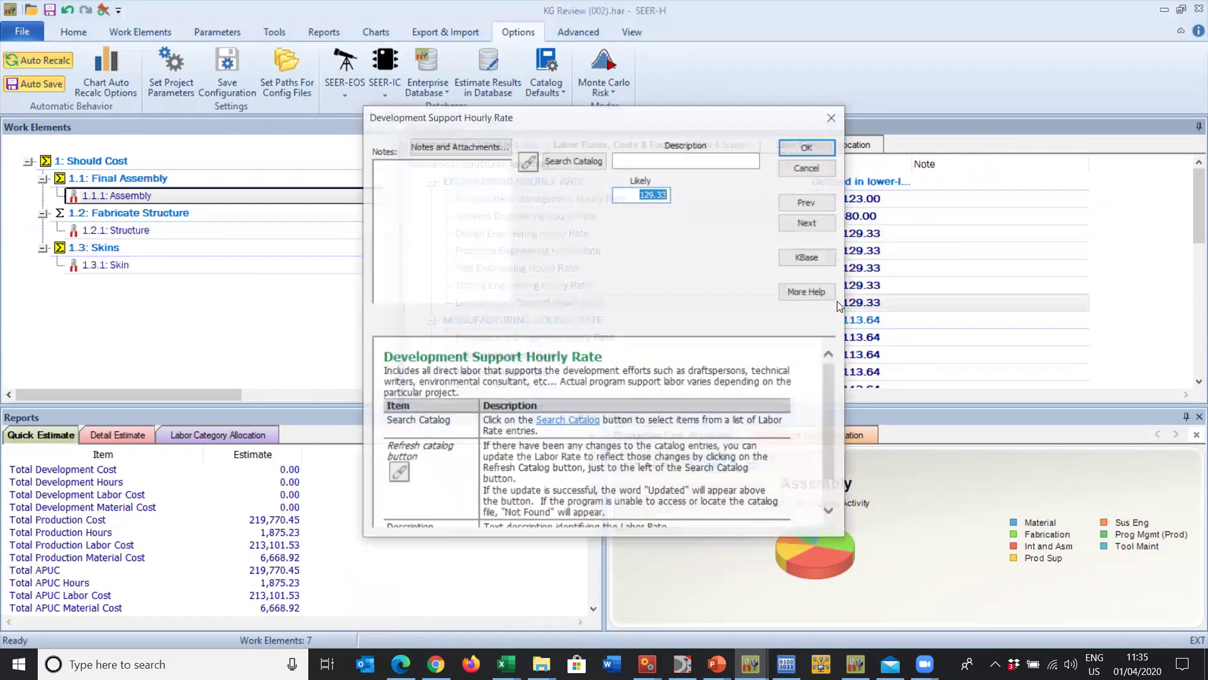
{"action": "type", "text": "55"}
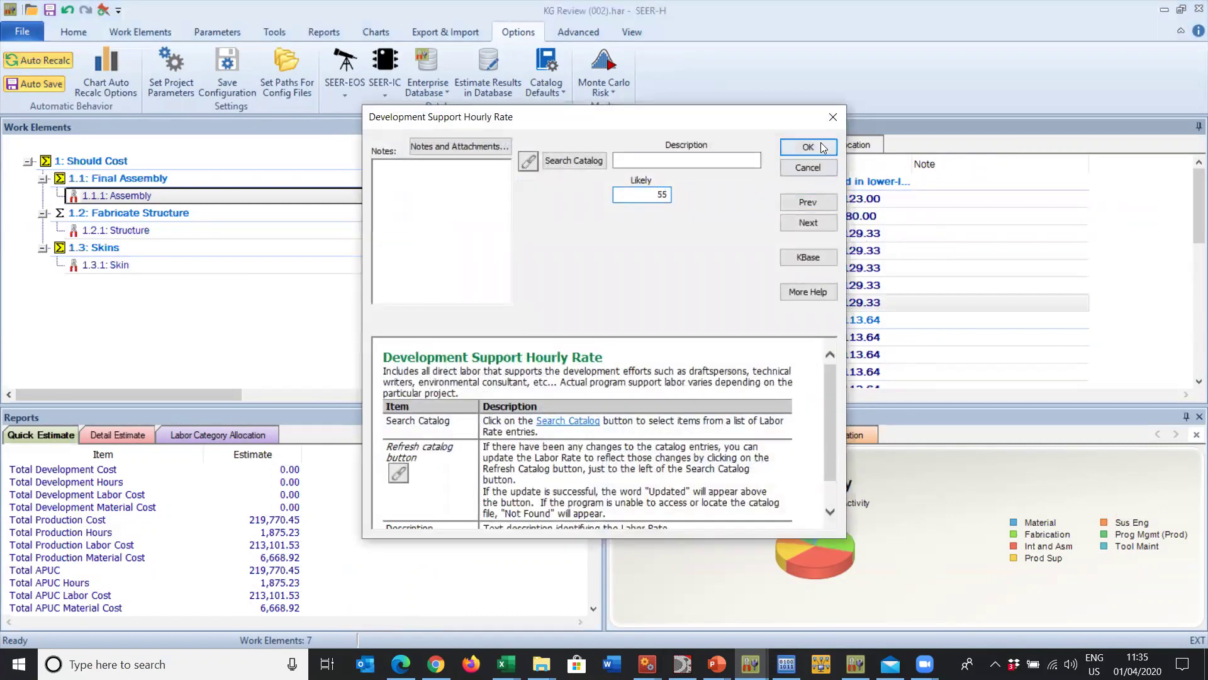
{"action": "left_click", "coordinate": [808, 146]}
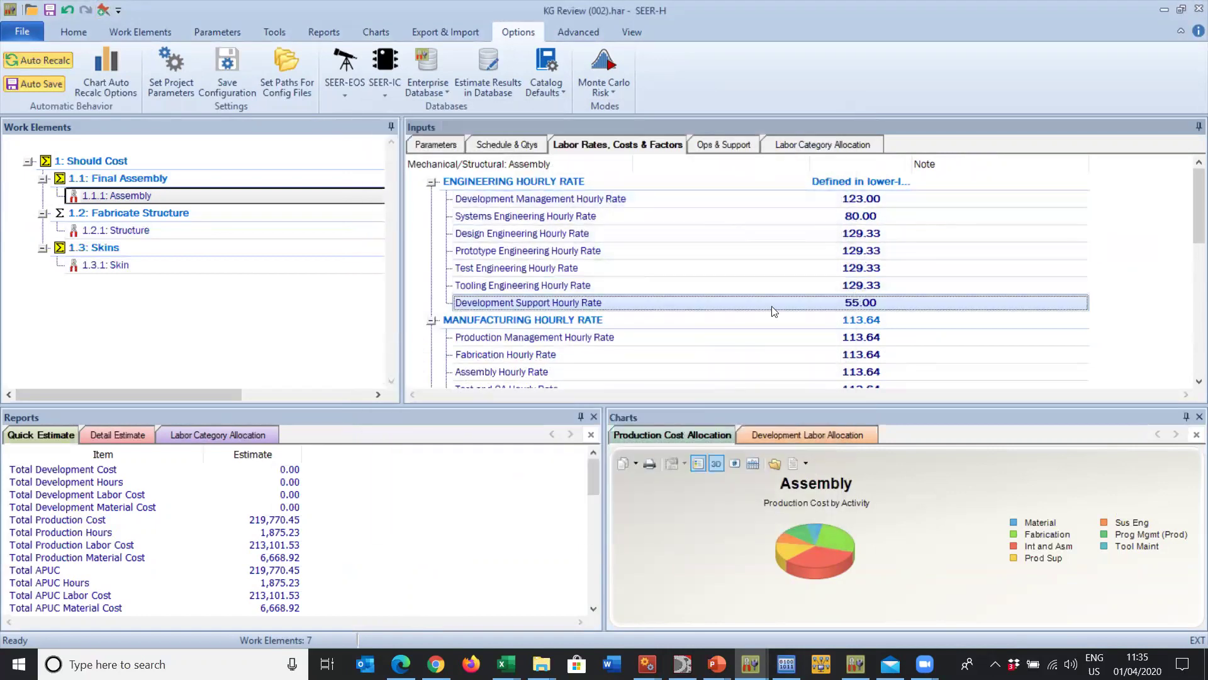
Copy Assembly's engineering hourly rates and paste them into the 1.2.1 Structure element
{"action": "left_click", "coordinate": [617, 198]}
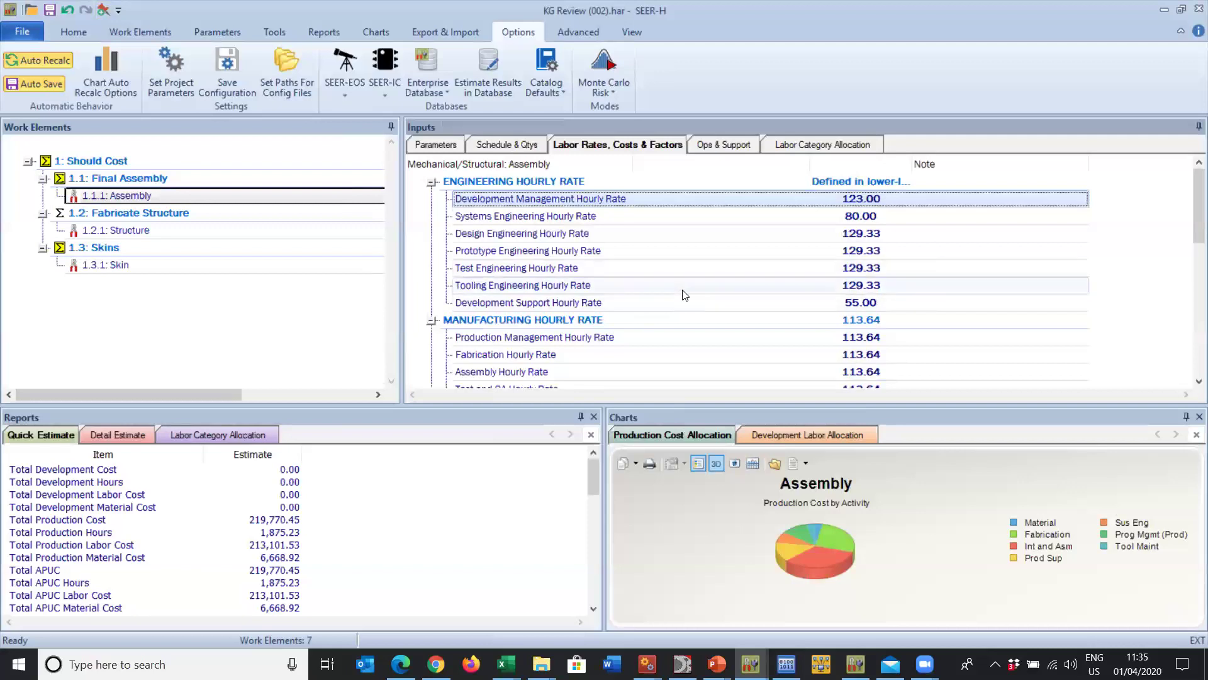
{"action": "left_click", "coordinate": [687, 309], "text": "shift"}
{"action": "right_click", "coordinate": [659, 242]}
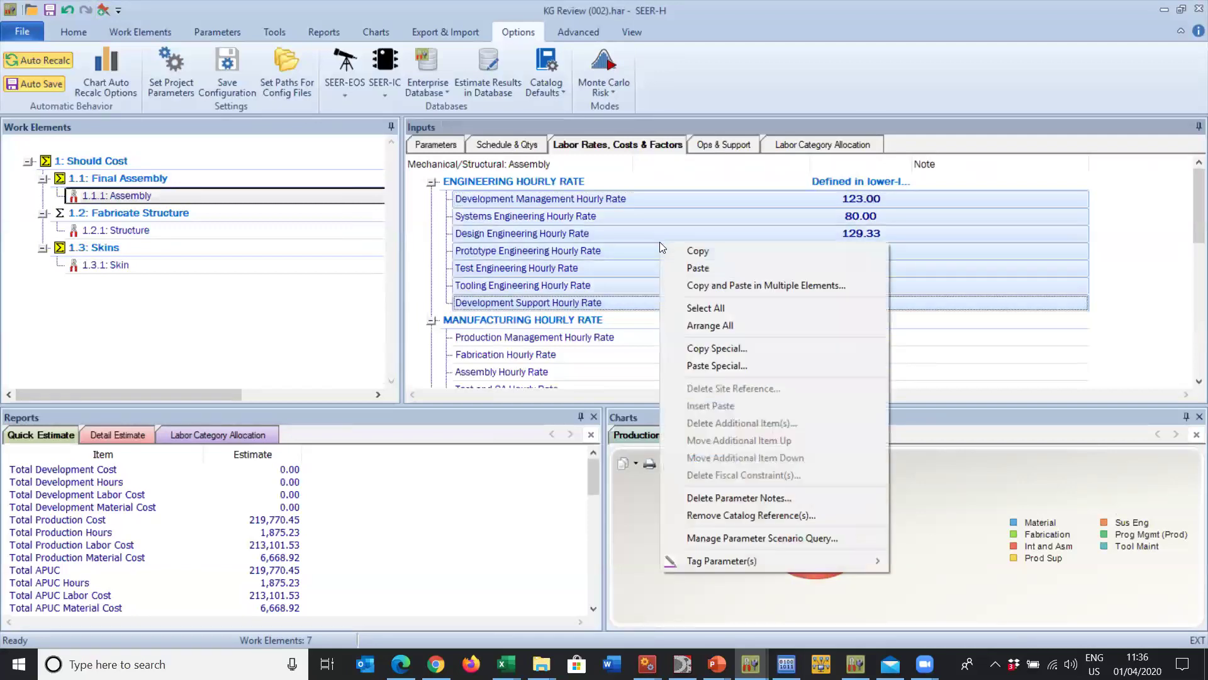
{"action": "left_click", "coordinate": [710, 255]}
{"action": "left_click", "coordinate": [221, 214]}
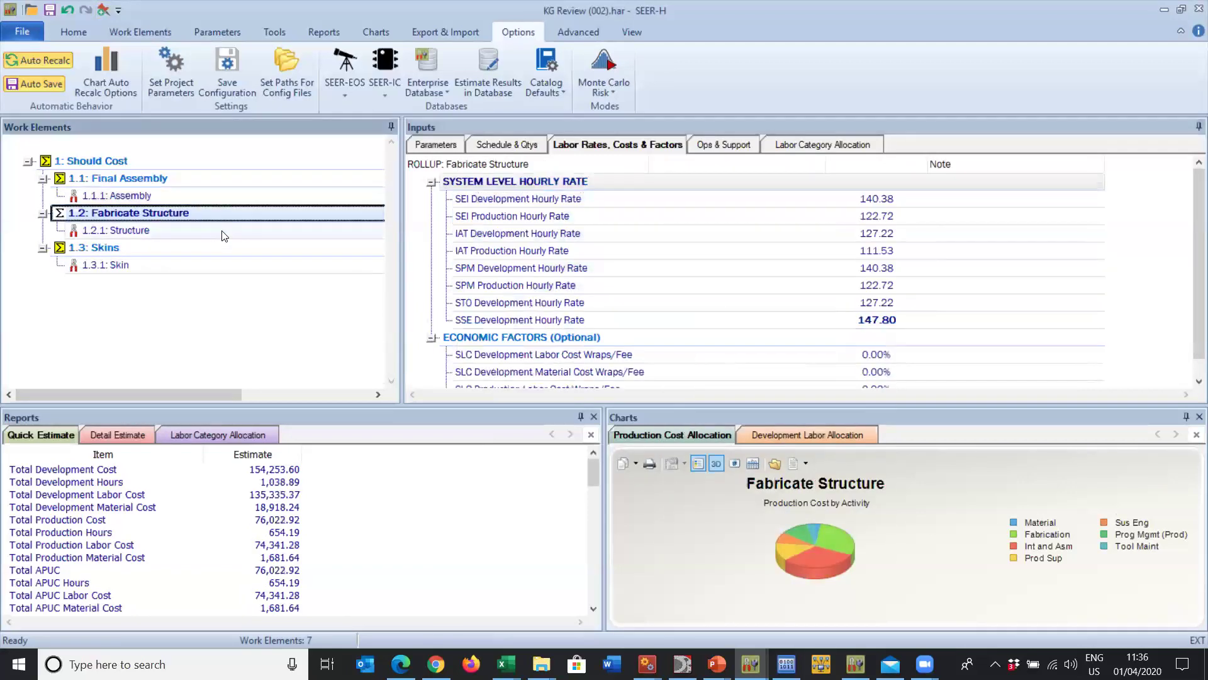
{"action": "left_click", "coordinate": [224, 232]}
{"action": "right_click", "coordinate": [224, 235]}
{"action": "left_click", "coordinate": [263, 259]}
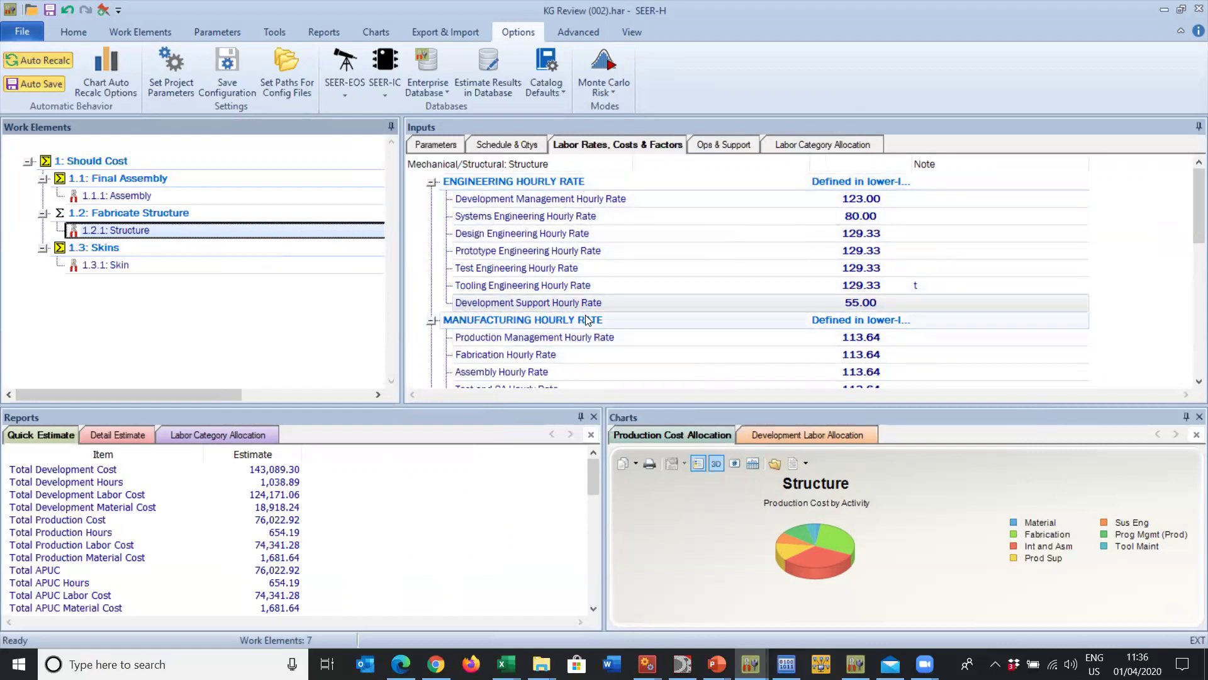
Switch Structure's Engineering Hourly Rate to the 127.28 database rate
{"action": "double_click", "coordinate": [756, 183]}
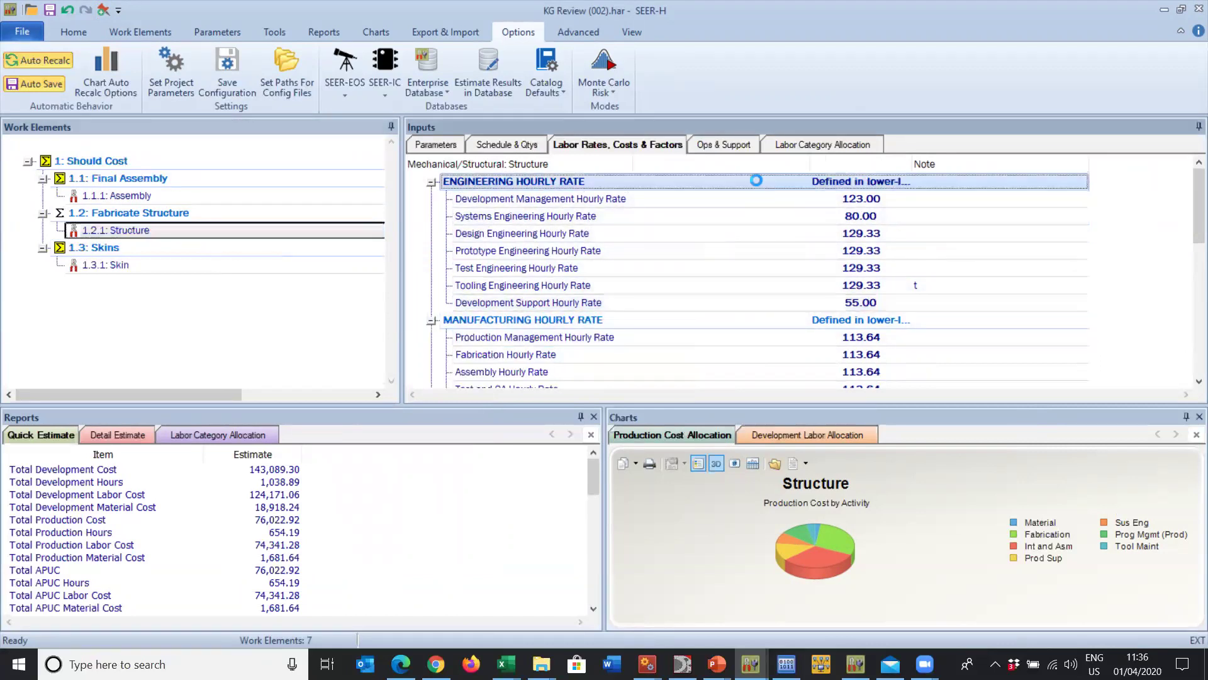
{"action": "left_click", "coordinate": [632, 216]}
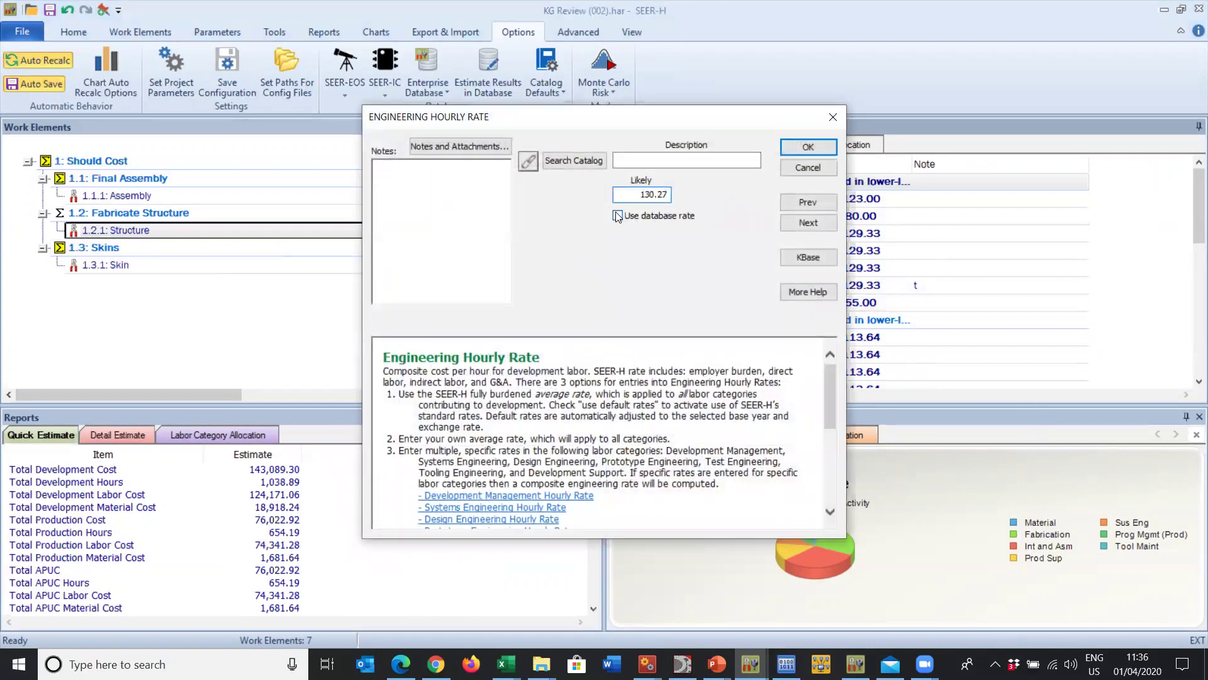
{"action": "left_click", "coordinate": [808, 149]}
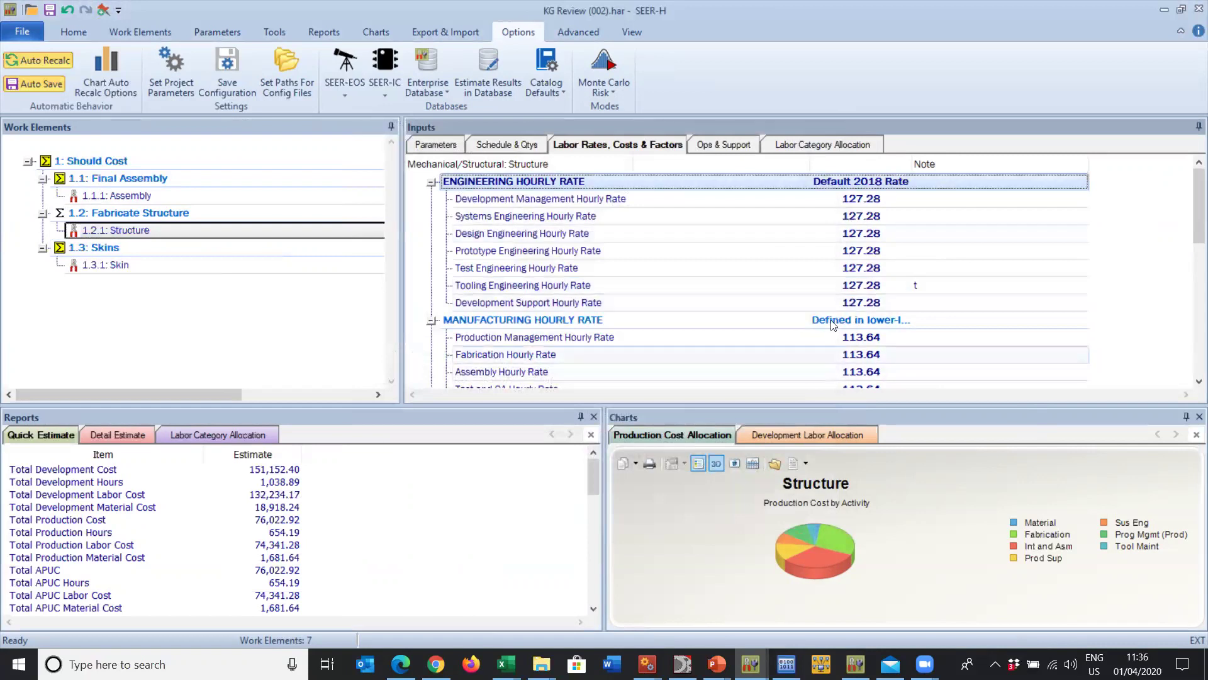
Set Structure's Manufacturing Hourly Rate to 100 for all categories
{"action": "double_click", "coordinate": [851, 321]}
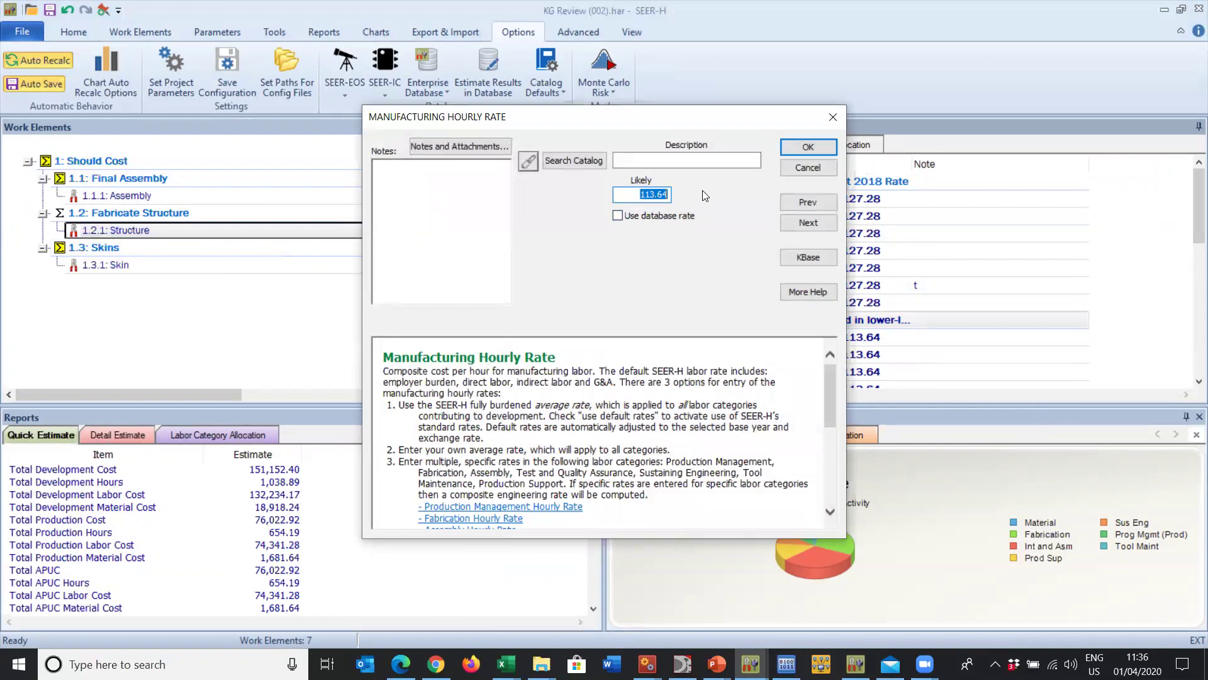
{"action": "type", "text": "100"}
{"action": "left_click", "coordinate": [815, 146]}
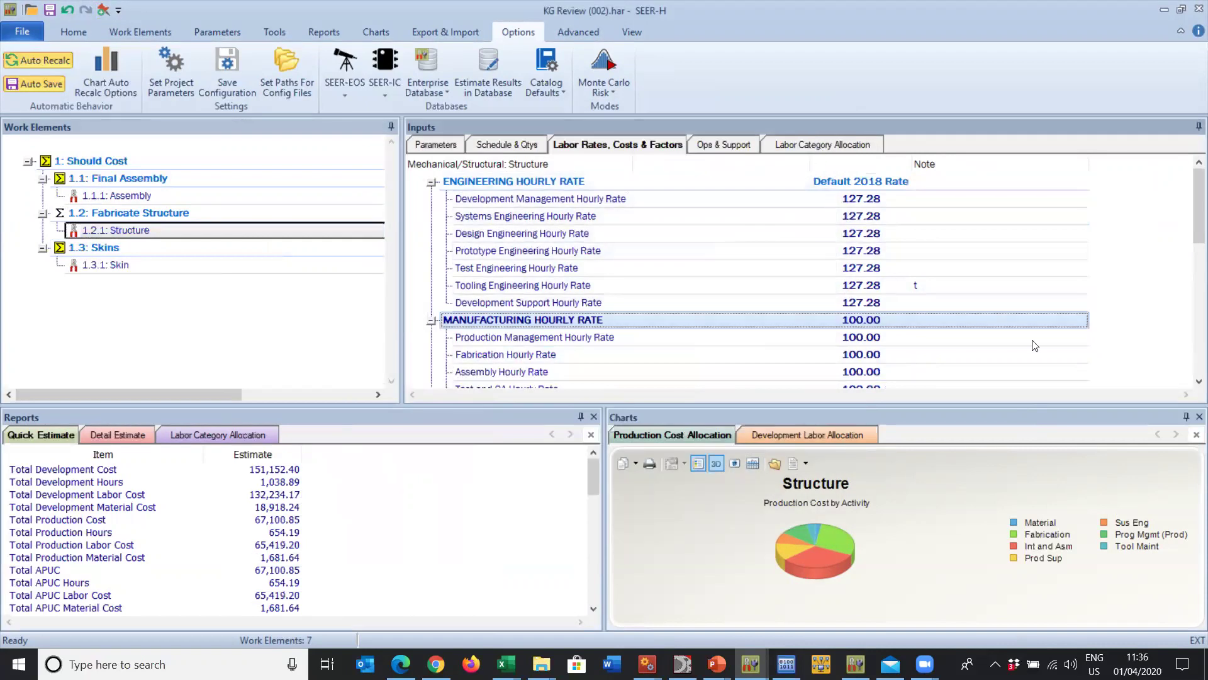
{"action": "scroll", "coordinate": [1191, 224], "scroll_direction": "down", "scroll_amount": 1}
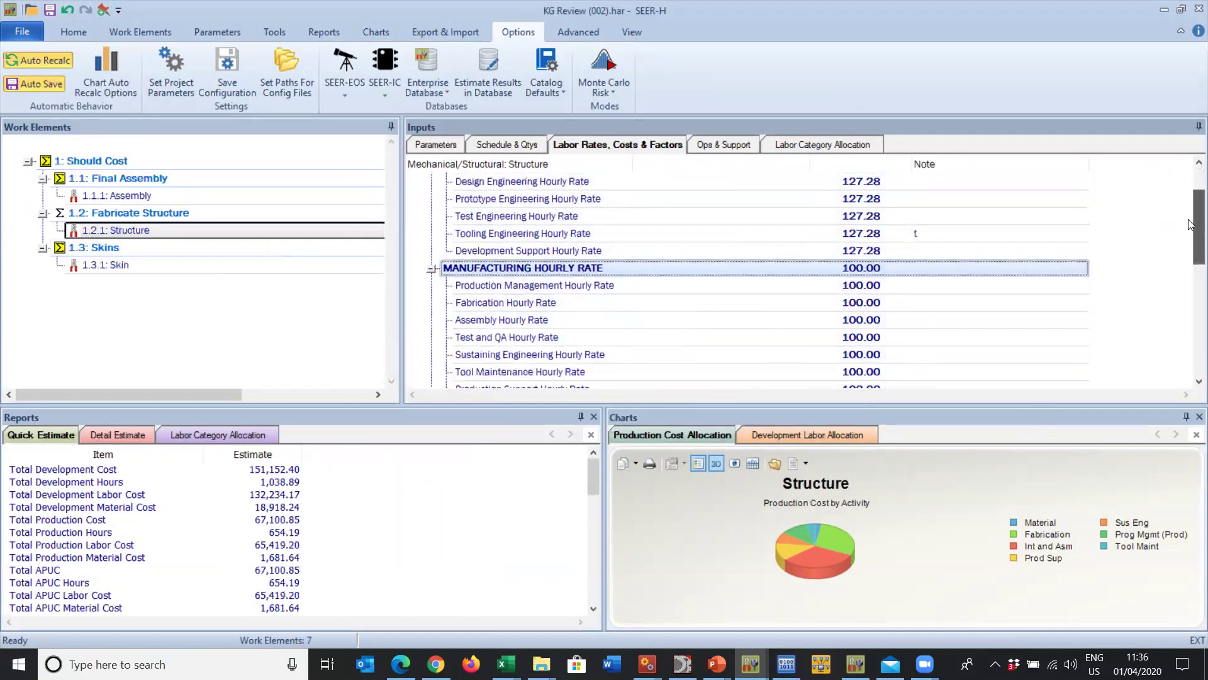
{"action": "scroll", "coordinate": [1192, 225], "scroll_direction": "down", "scroll_amount": 2}
{"action": "scroll", "coordinate": [1186, 201], "scroll_direction": "up", "scroll_amount": 3}
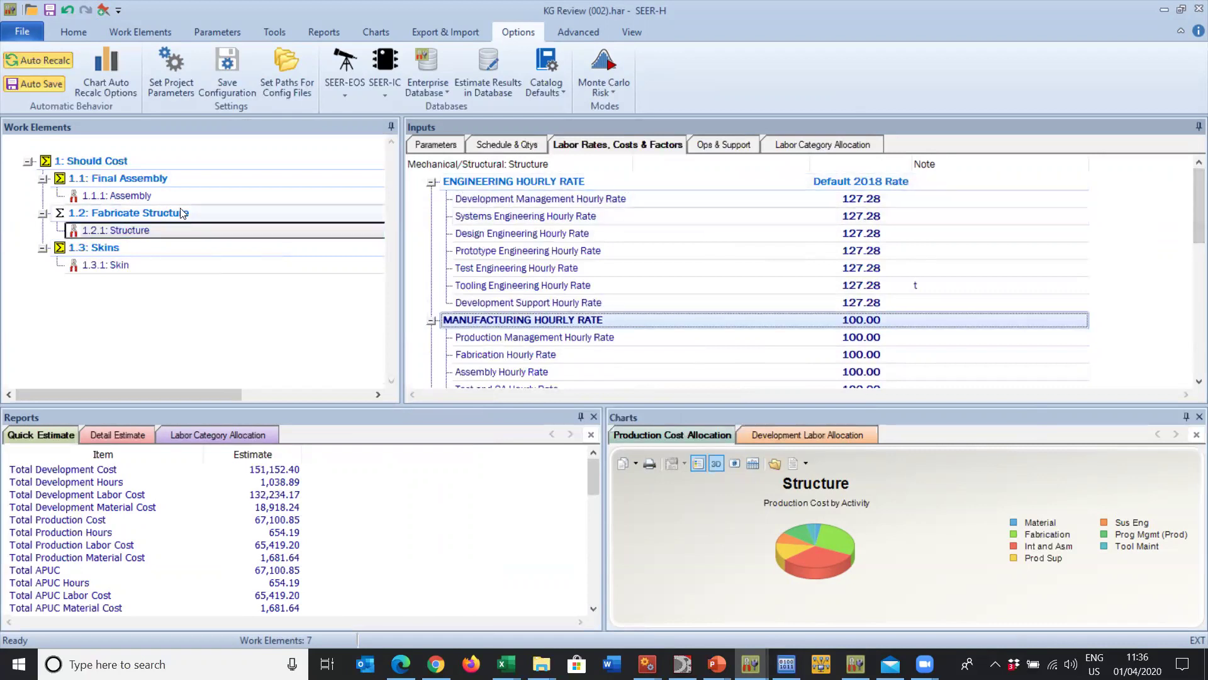
Override the default and set Should Cost's SEI Development Hourly Rate to 123
{"action": "left_click", "coordinate": [136, 162]}
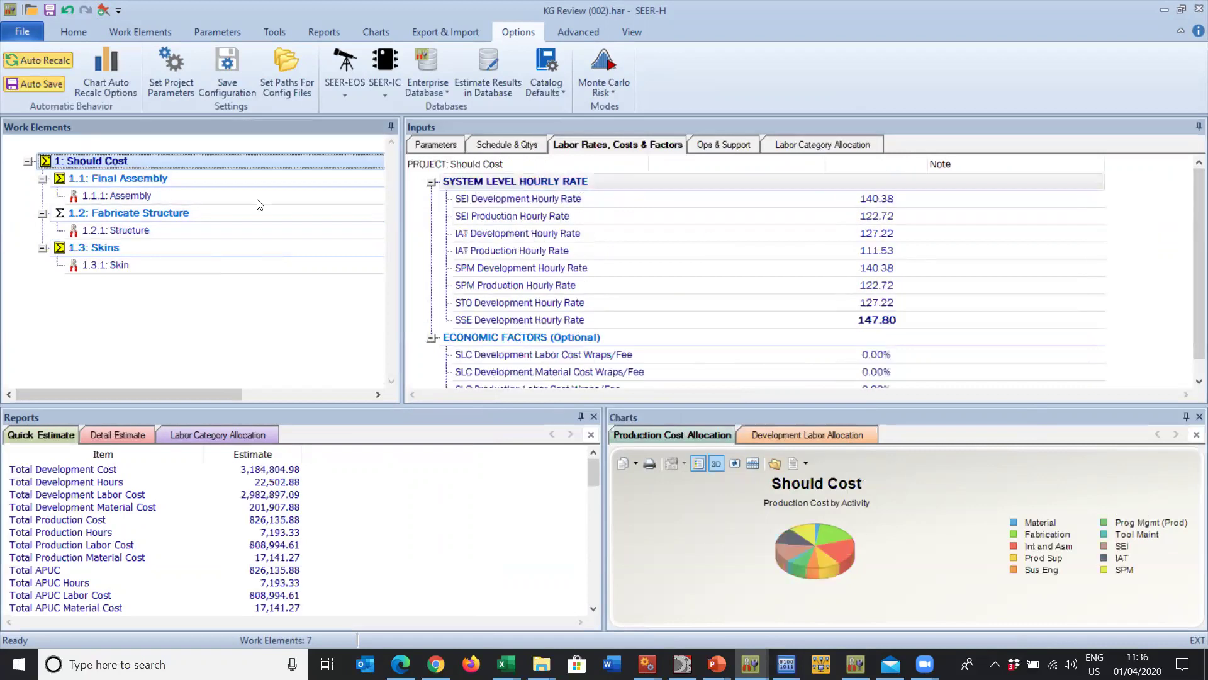
{"action": "double_click", "coordinate": [543, 197]}
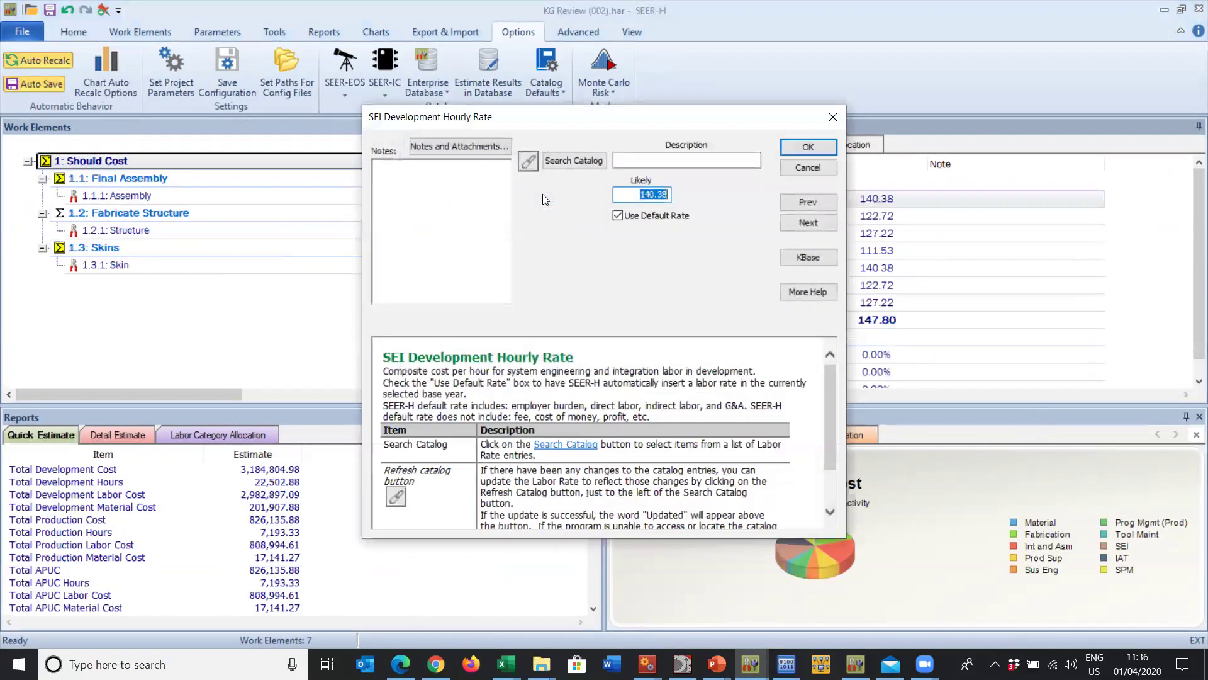
{"action": "left_click", "coordinate": [618, 217]}
{"action": "type", "text": "123"}
{"action": "left_click", "coordinate": [805, 149]}
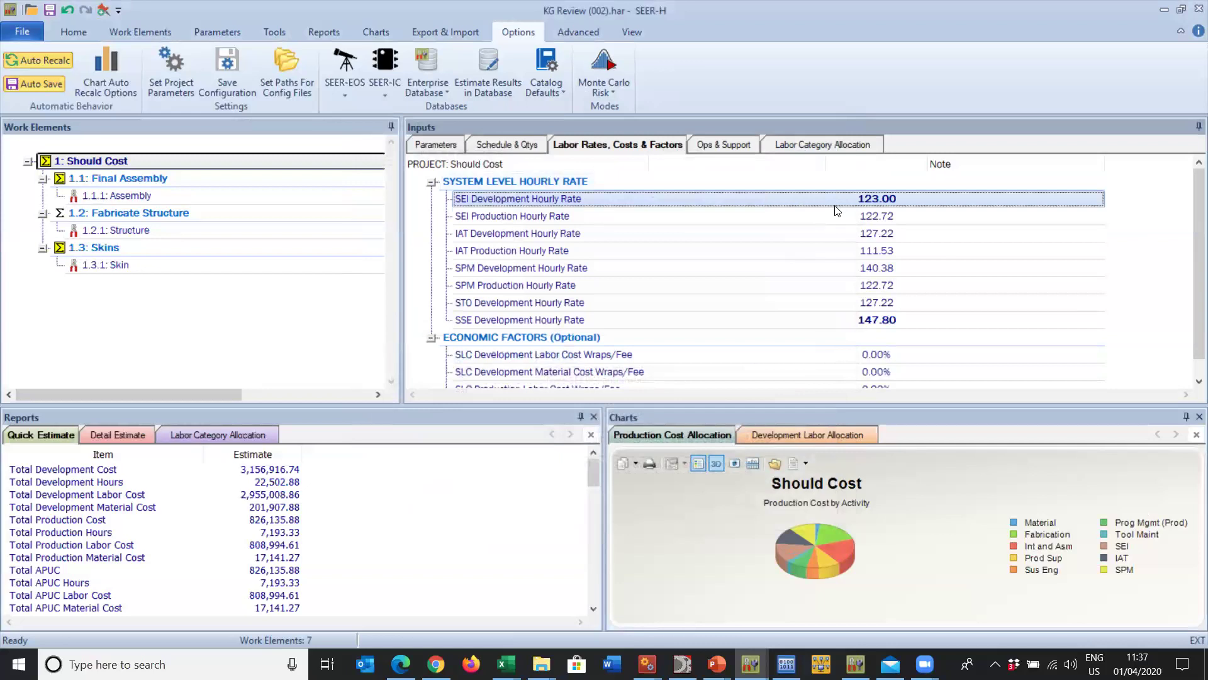
Copy all eight system-level hourly rates, SEI Development through SSE Development
{"action": "left_click", "coordinate": [827, 214]}
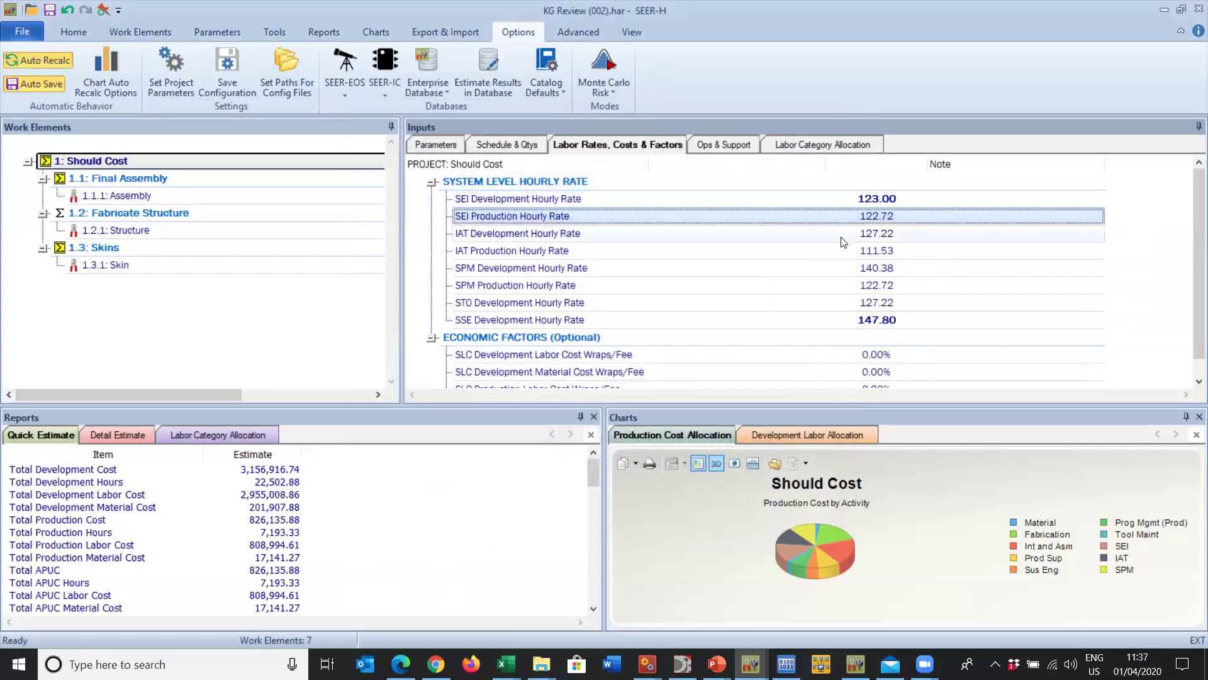
{"action": "left_click", "coordinate": [840, 236]}
{"action": "left_click", "coordinate": [850, 250]}
{"action": "left_click", "coordinate": [862, 267]}
{"action": "left_click", "coordinate": [867, 286]}
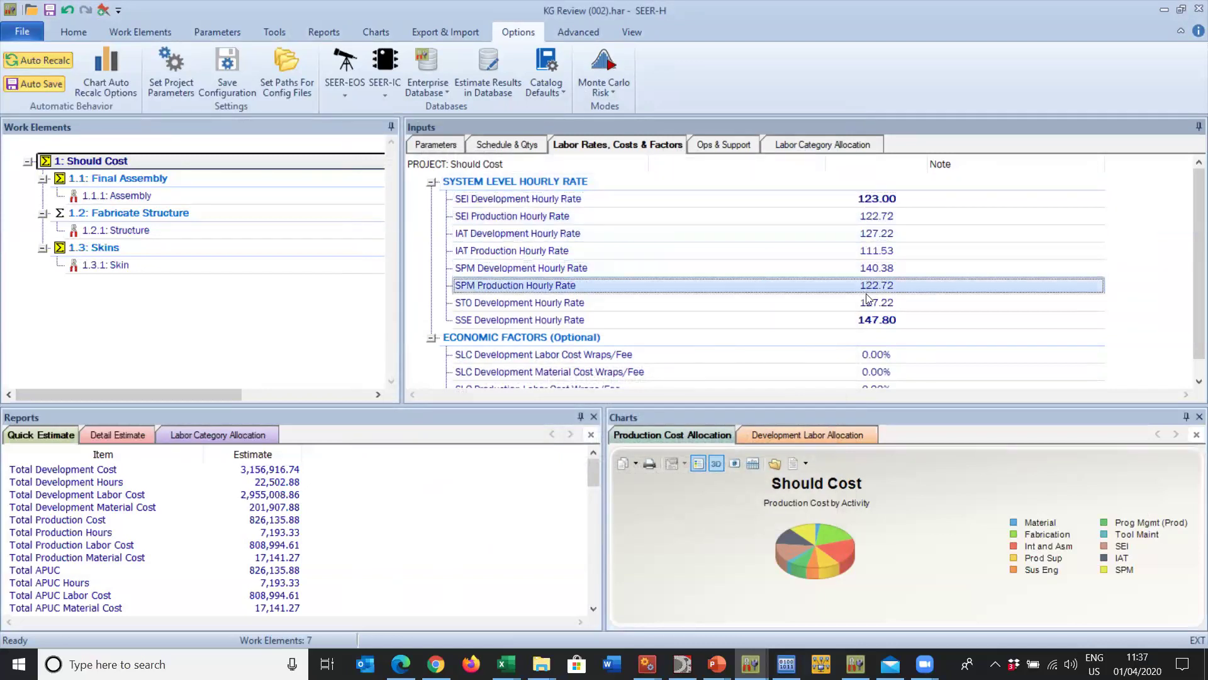
{"action": "left_click", "coordinate": [867, 299]}
{"action": "left_click", "coordinate": [868, 319]}
{"action": "left_click", "coordinate": [802, 198]}
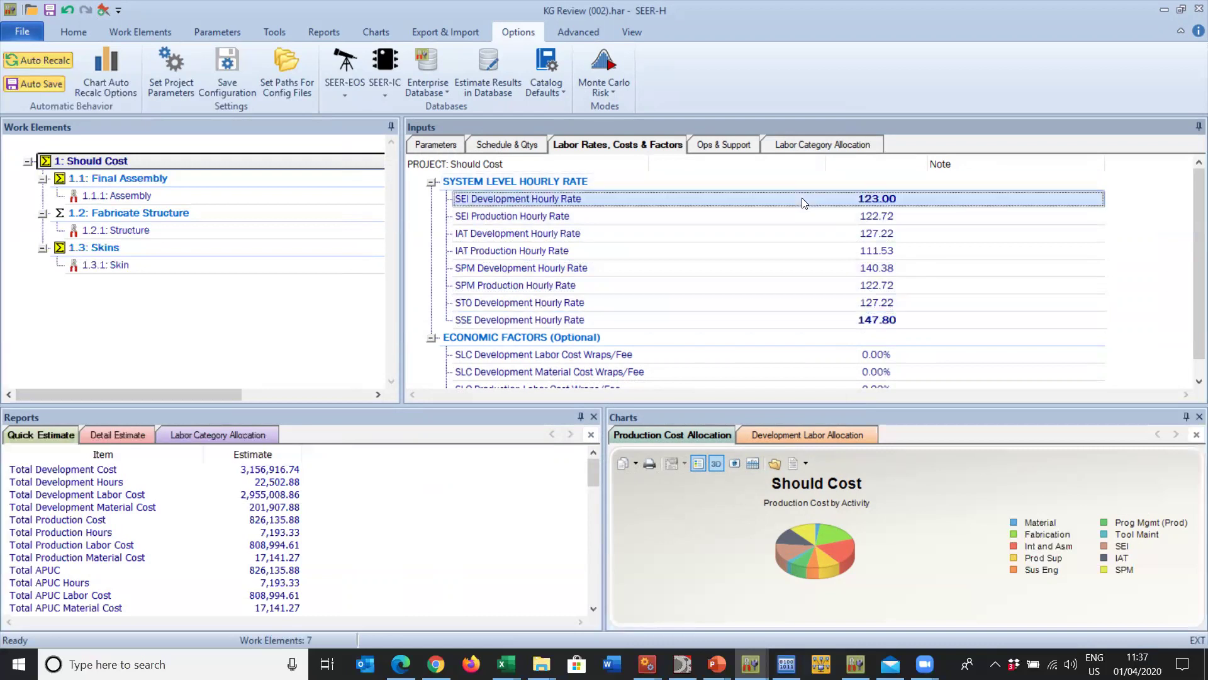
{"action": "left_click", "coordinate": [866, 321], "text": "shift"}
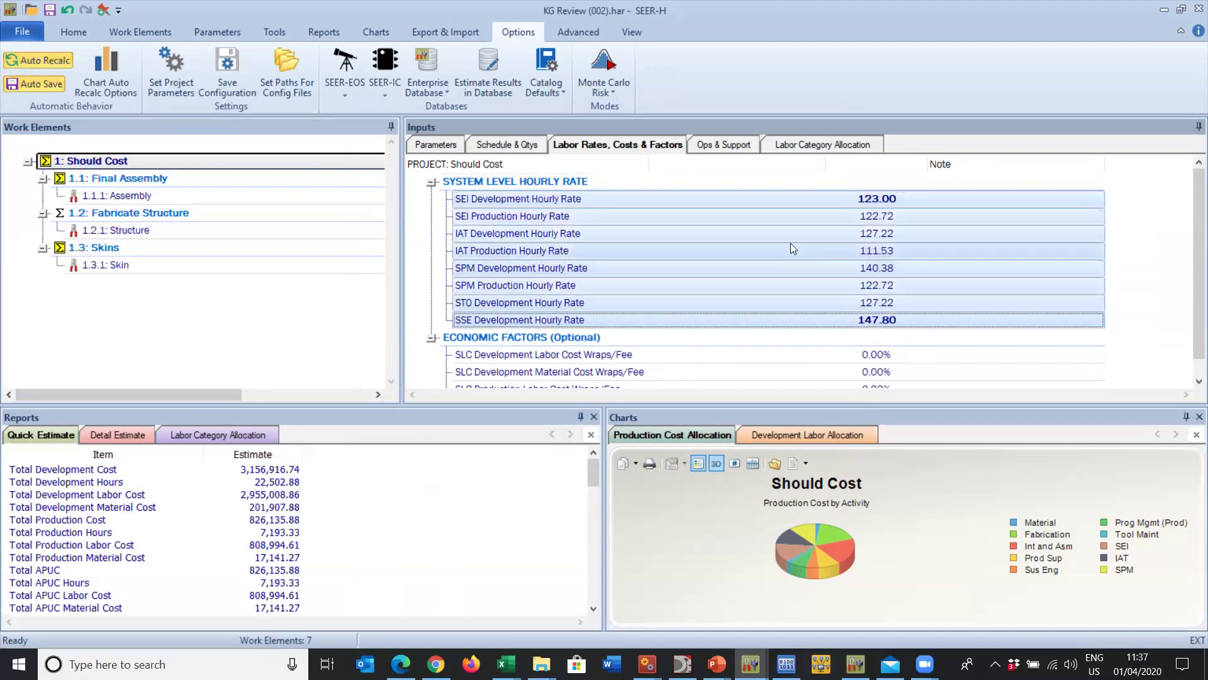
{"action": "right_click", "coordinate": [776, 220]}
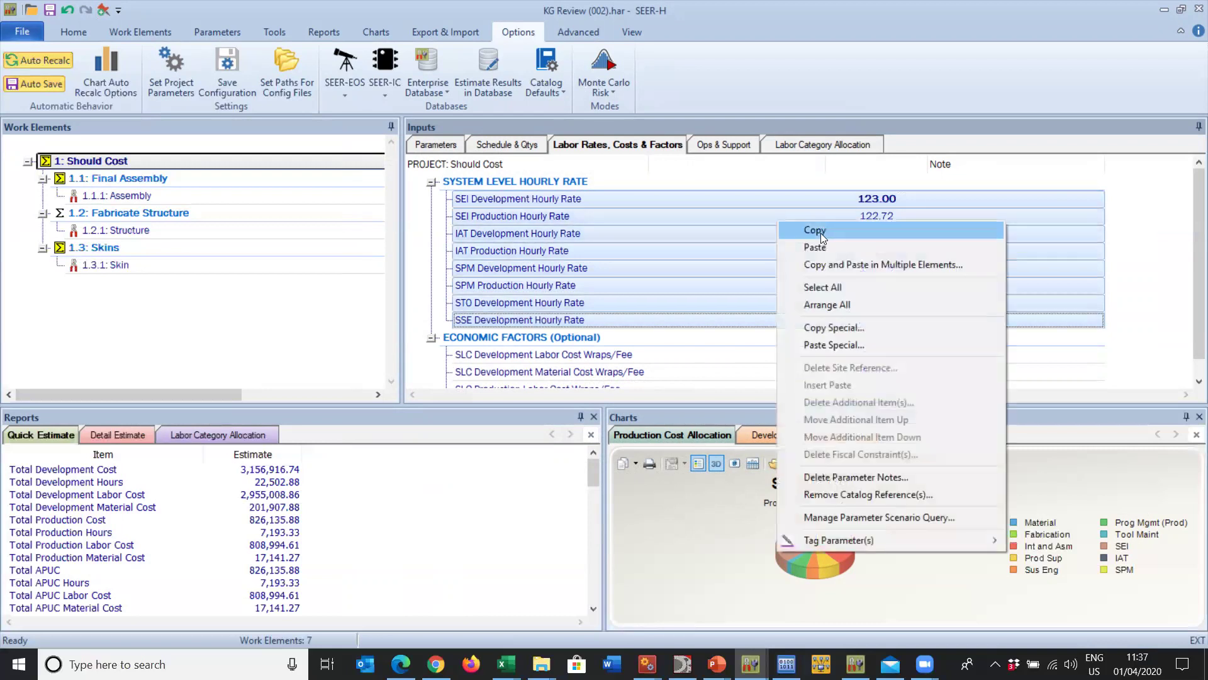
{"action": "left_click", "coordinate": [821, 234]}
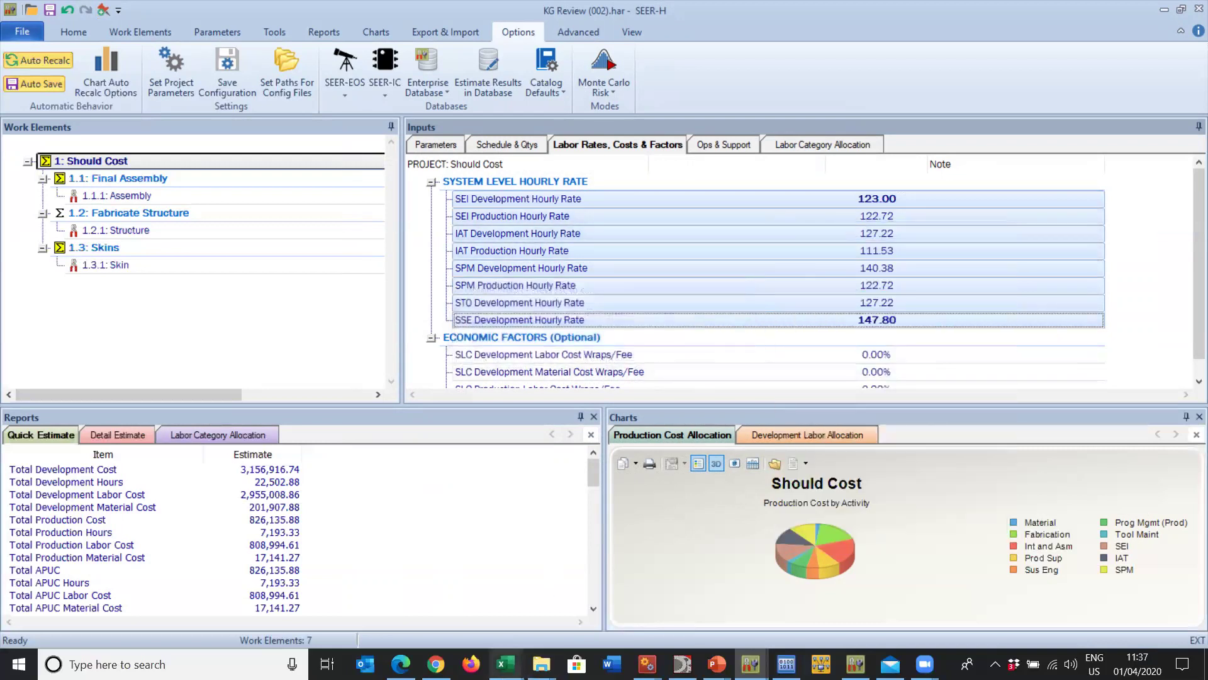
{"action": "left_click", "coordinate": [507, 664]}
Paste the eight copied system-level rates into Book2 starting at cell F4
{"action": "left_click", "coordinate": [846, 598]}
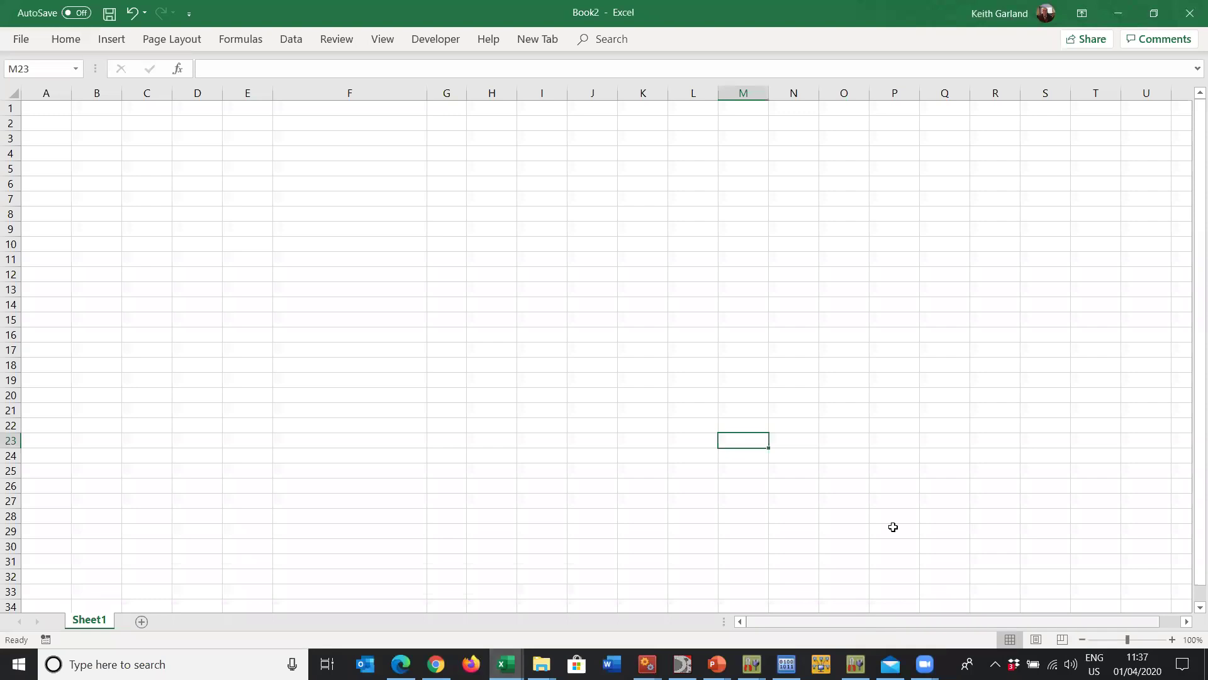
{"action": "left_click", "coordinate": [321, 149]}
{"action": "right_click", "coordinate": [320, 149]}
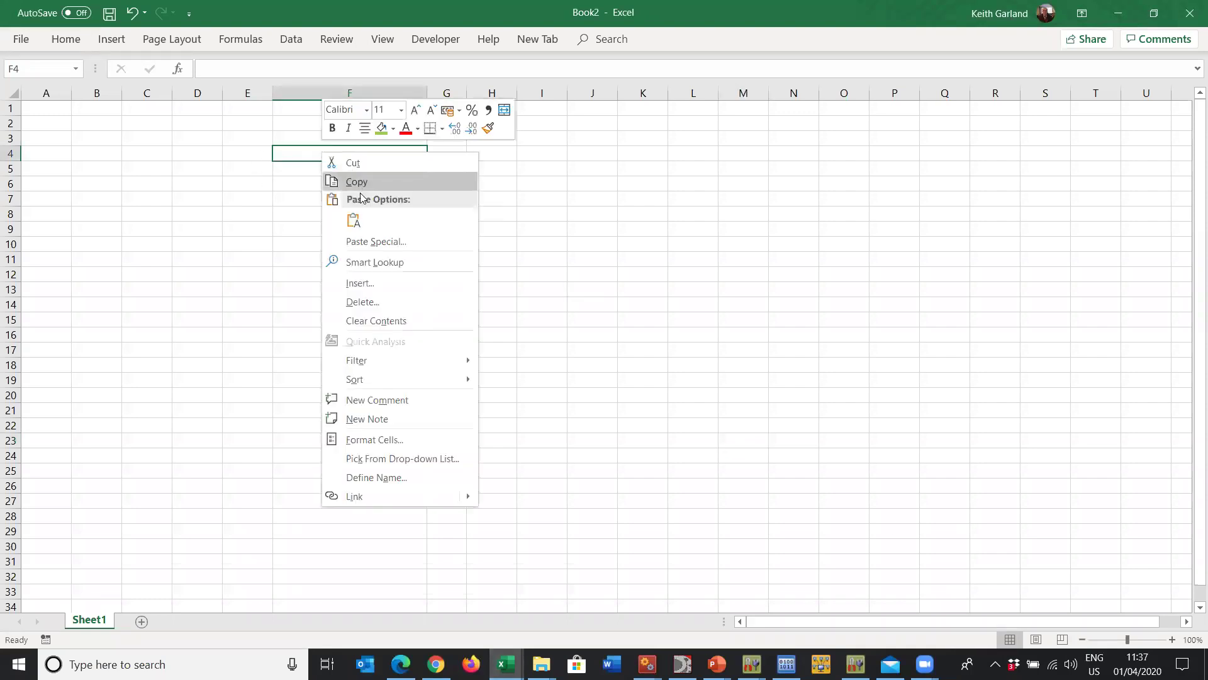
{"action": "left_click", "coordinate": [353, 220]}
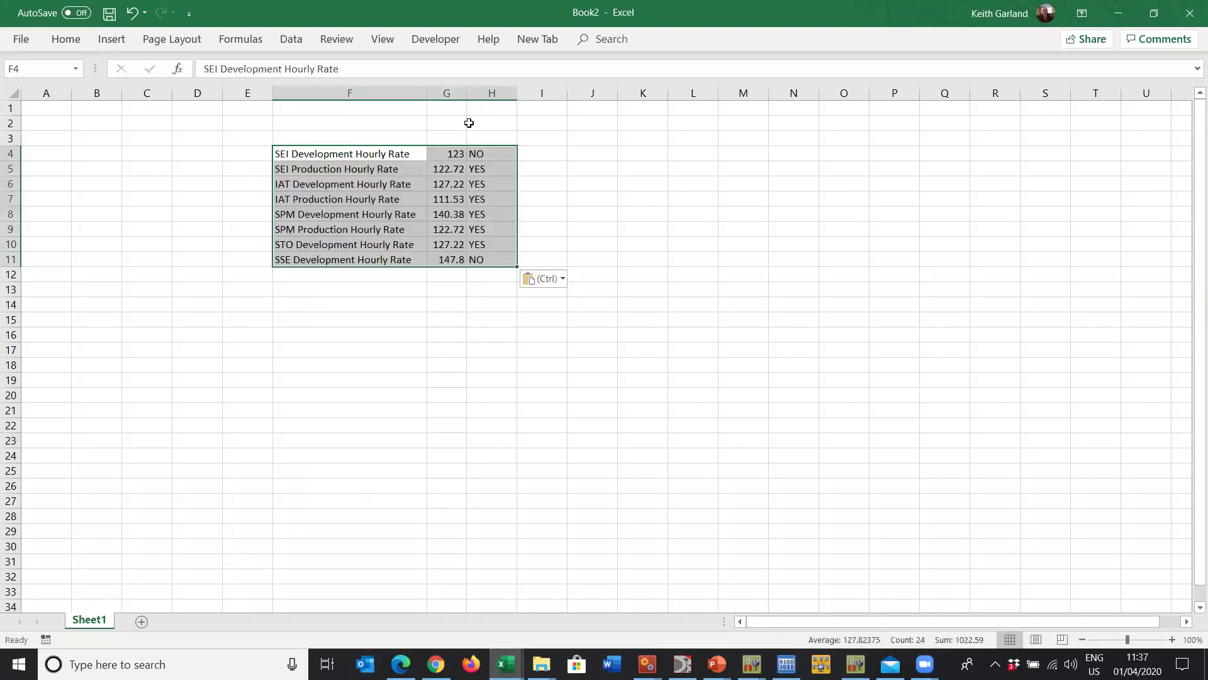
Fill 123 down G4:G11 and NO down H4:H11, then copy the F4:H11 table
{"action": "left_click", "coordinate": [462, 154]}
{"action": "left_click_drag", "start_coordinate": [467, 162], "coordinate": [485, 272]}
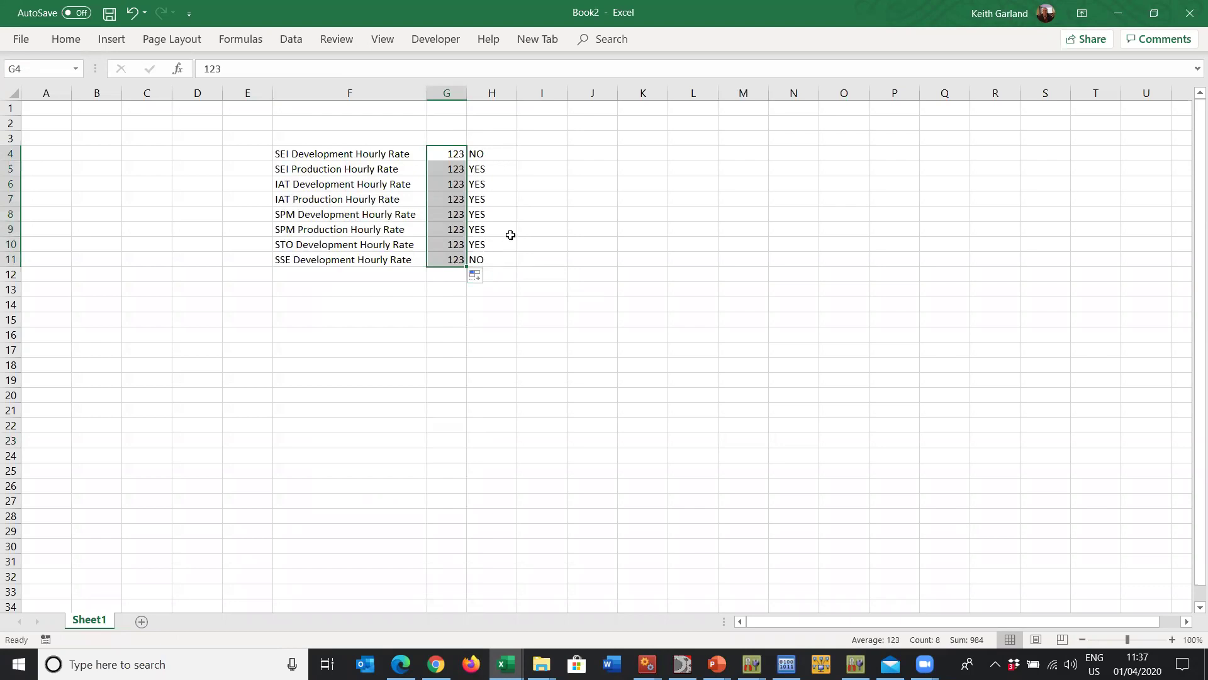
{"action": "left_click", "coordinate": [482, 154]}
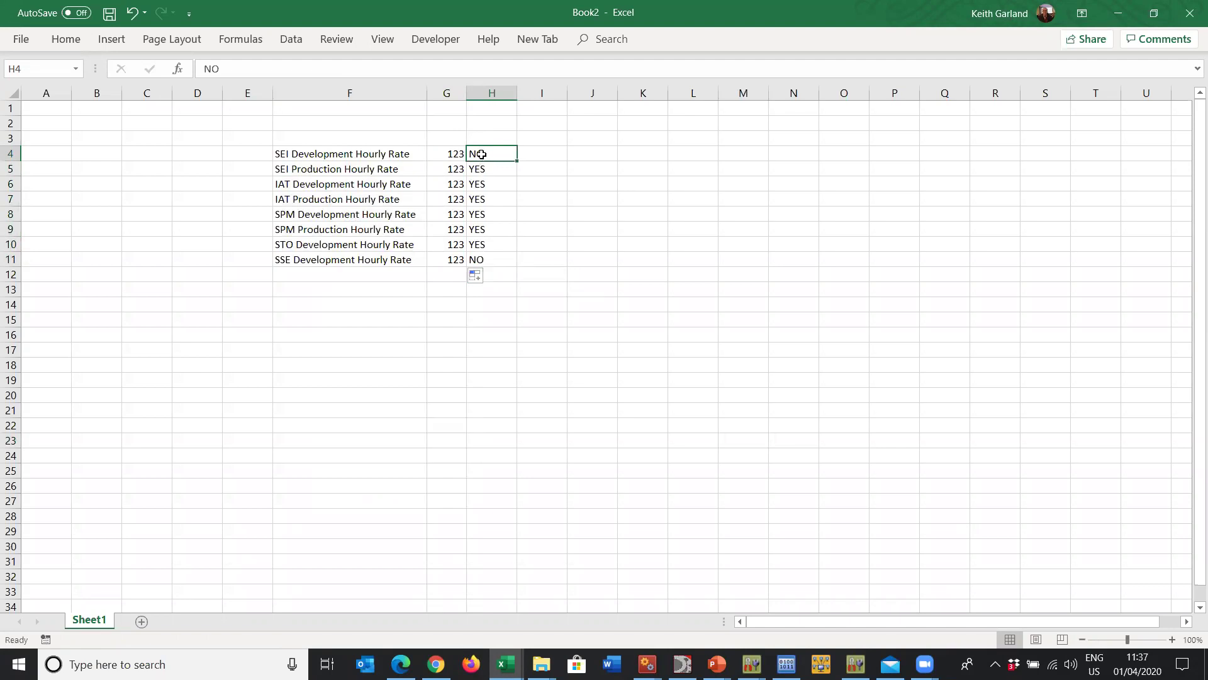
{"action": "double_click", "coordinate": [518, 161]}
{"action": "left_click", "coordinate": [361, 154]}
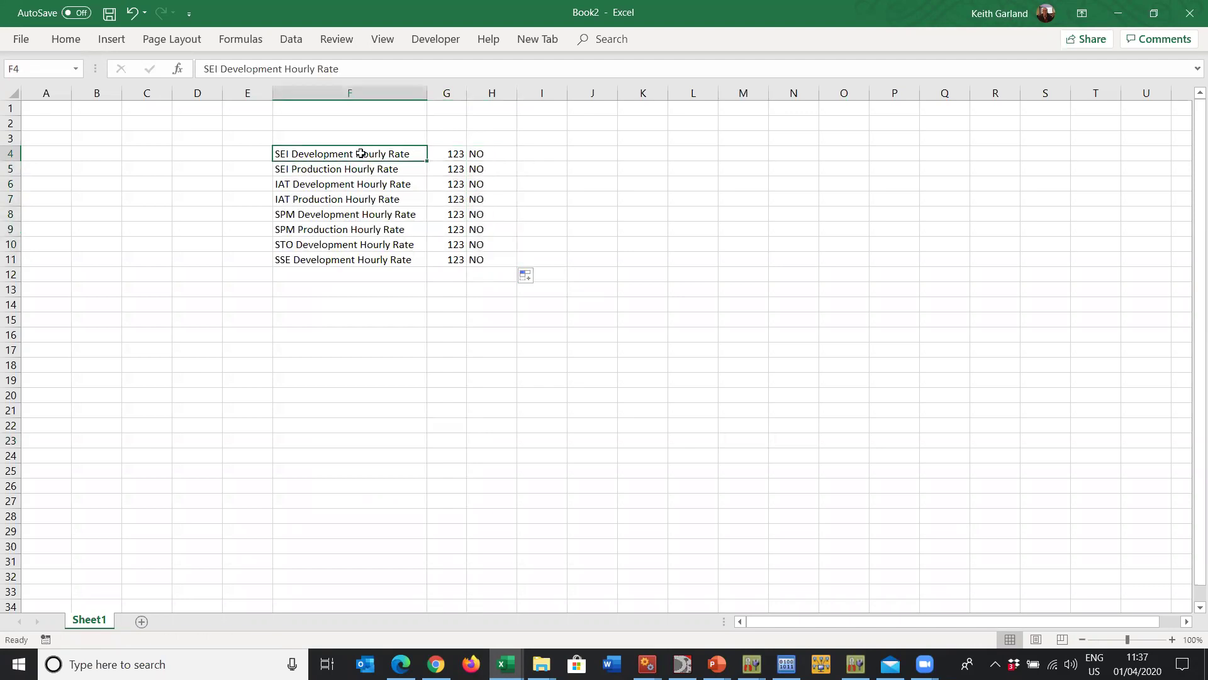
{"action": "left_click_drag", "start_coordinate": [360, 153], "coordinate": [499, 254]}
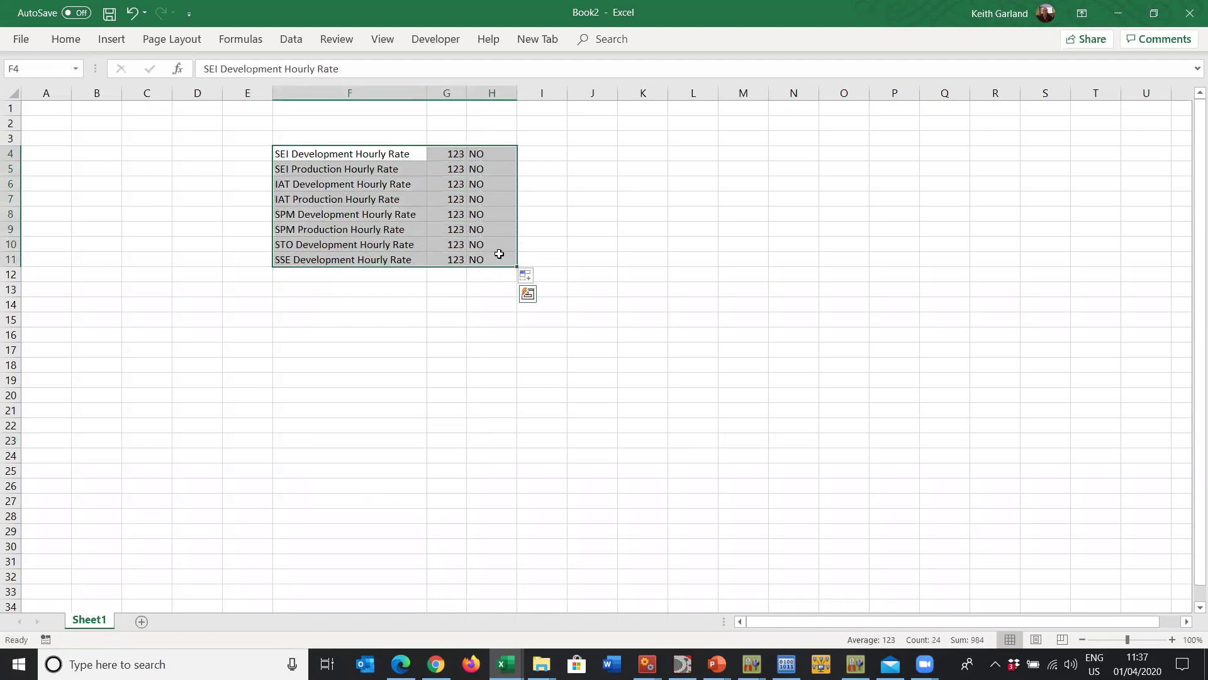
{"action": "key", "text": "ctrl+c"}
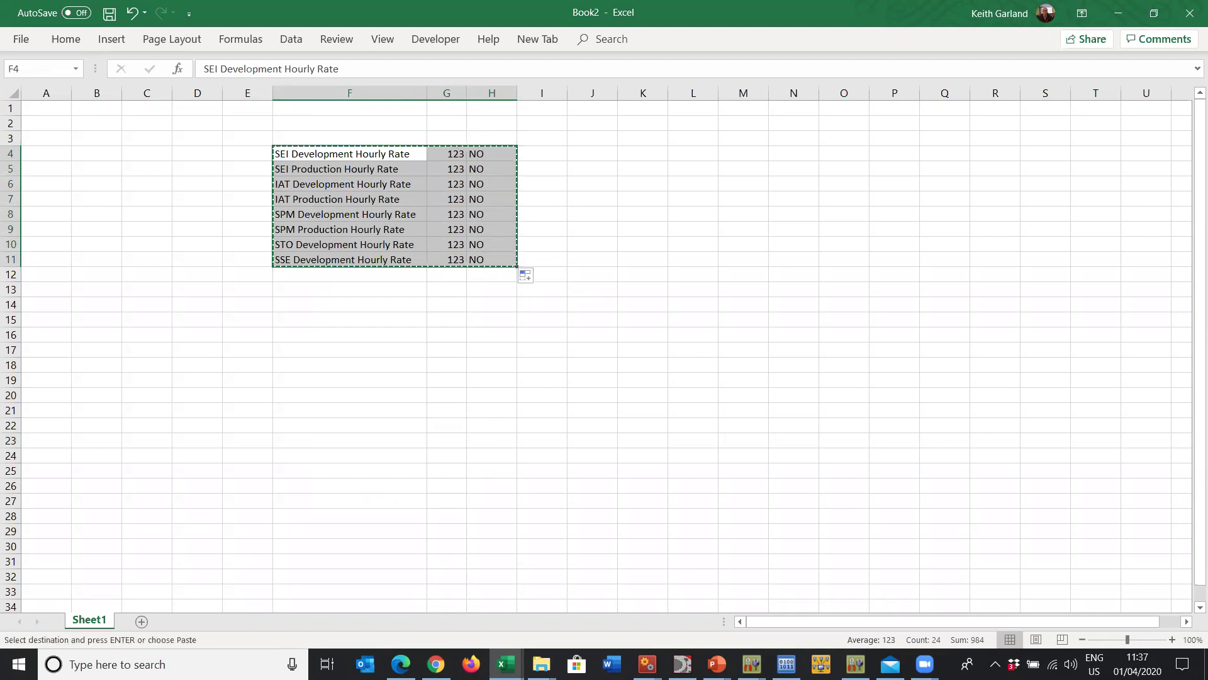
Paste the 123.00 rate table into Should Cost, Final Assembly, Fabricate Structure and Skins
{"action": "mouse_move", "coordinate": [751, 664]}
{"action": "left_click", "coordinate": [858, 605]}
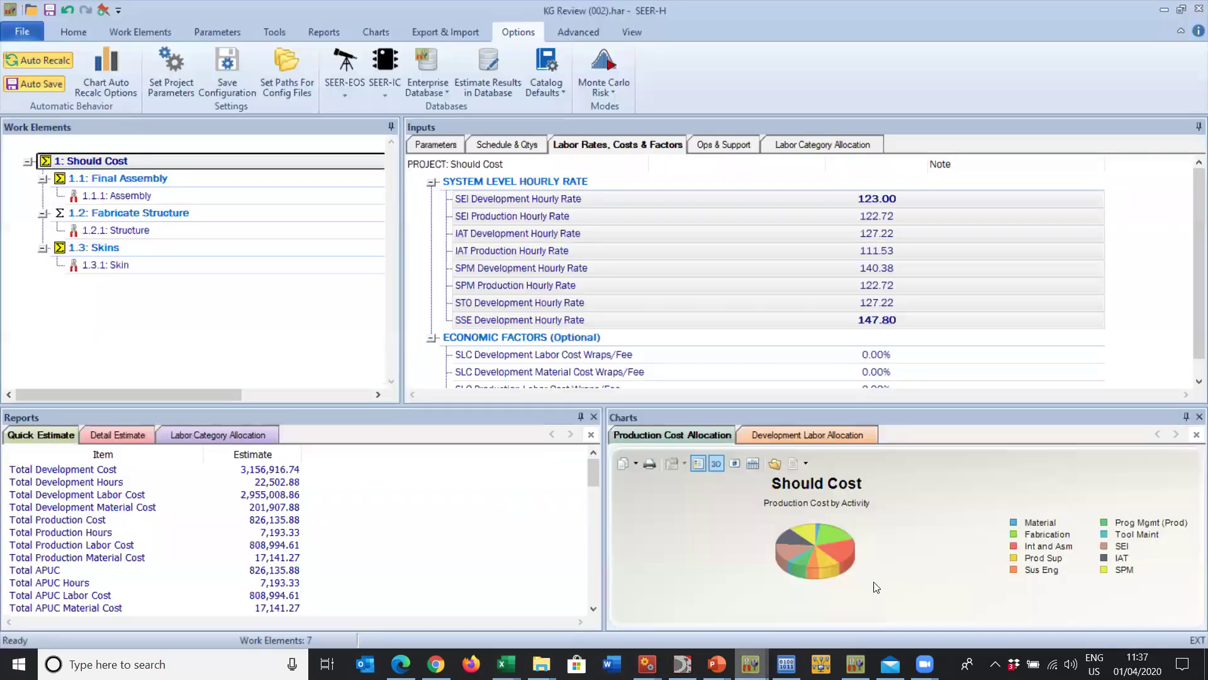
{"action": "right_click", "coordinate": [496, 201]}
{"action": "left_click", "coordinate": [533, 229]}
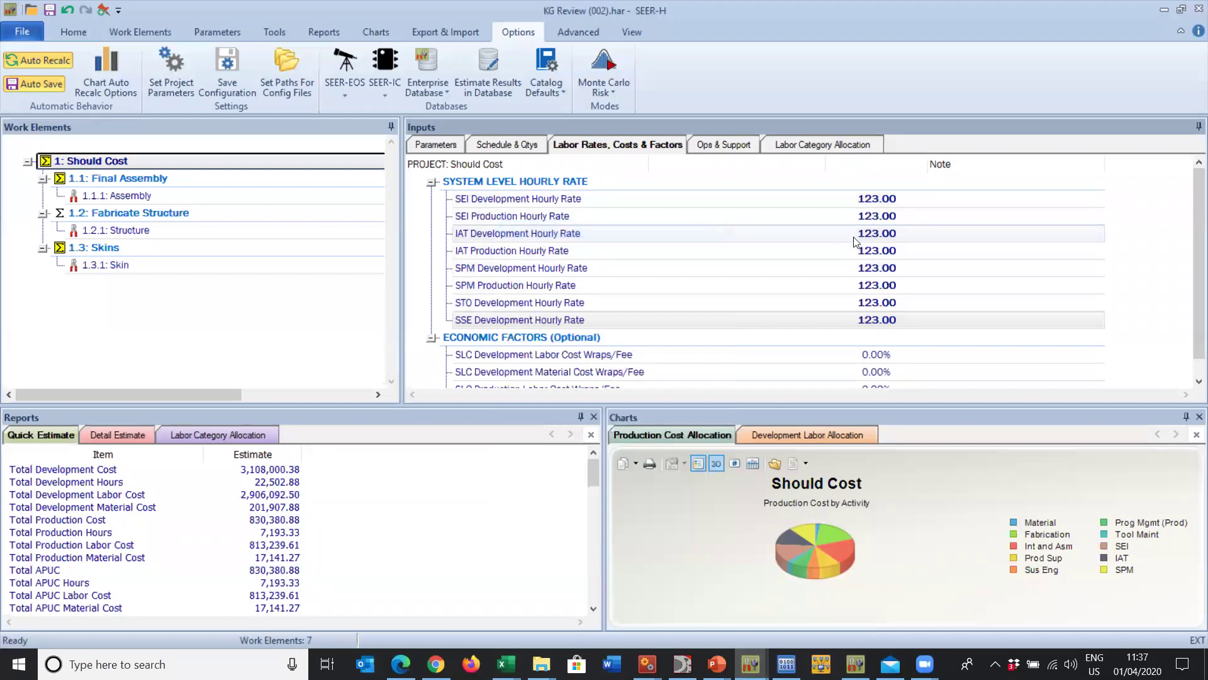
{"action": "left_click", "coordinate": [175, 177]}
{"action": "right_click", "coordinate": [174, 177]}
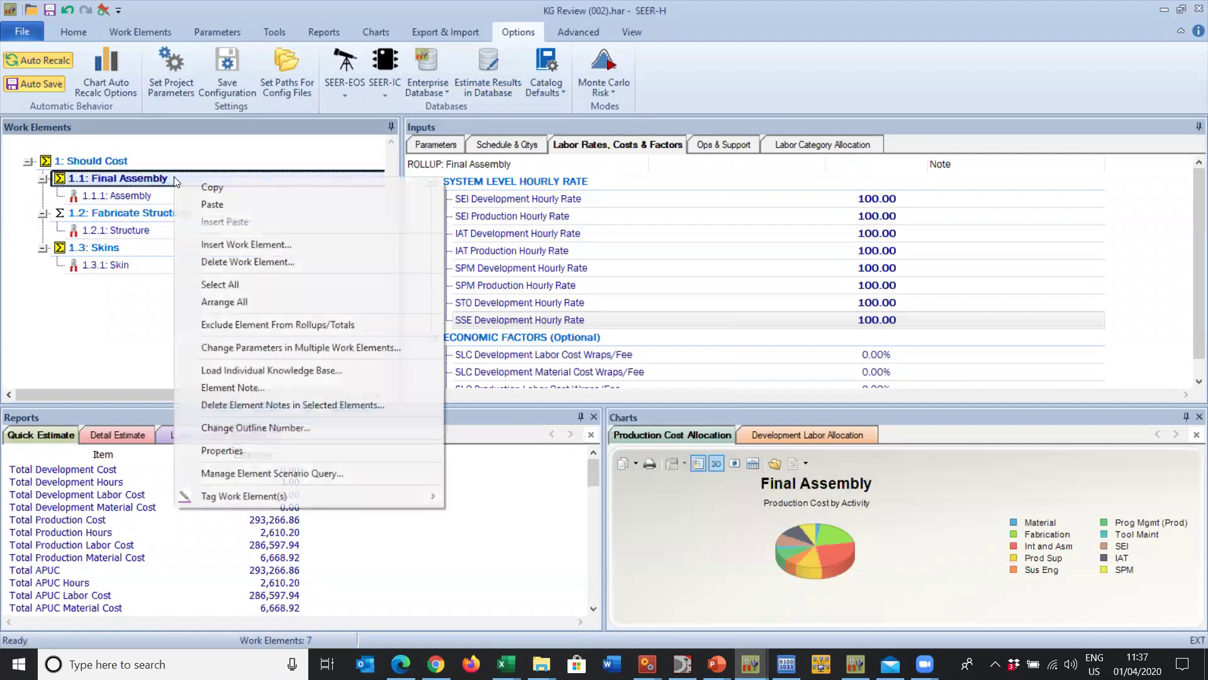
{"action": "left_click", "coordinate": [225, 203]}
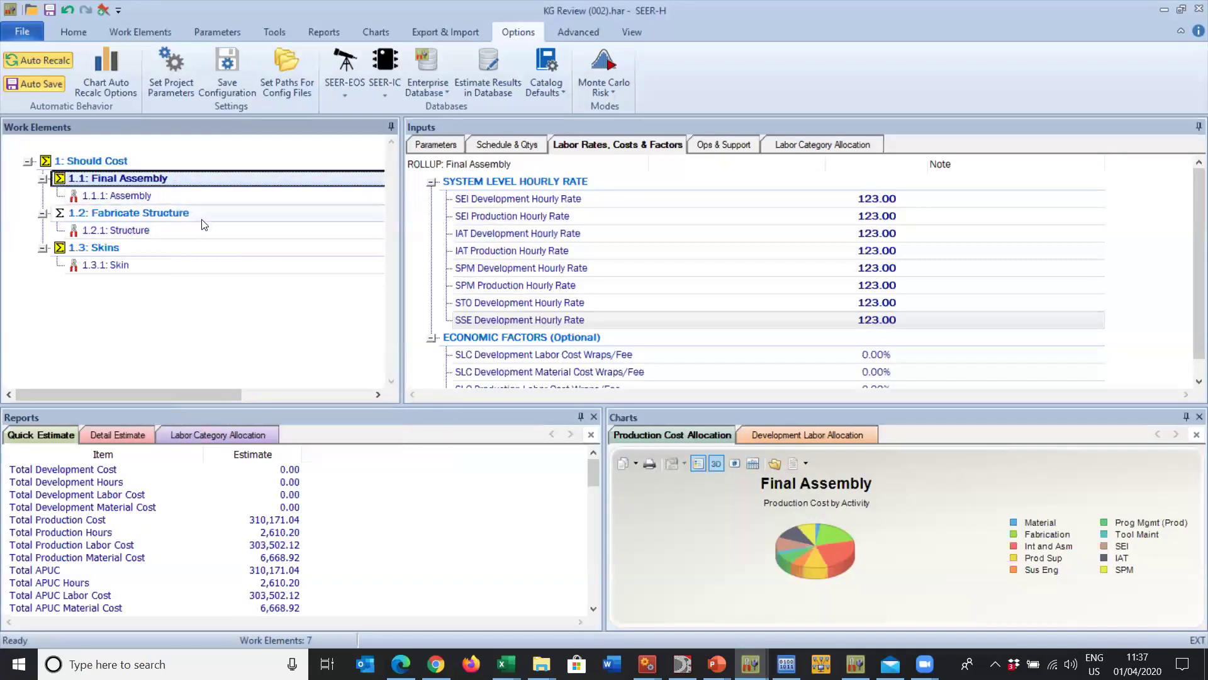
{"action": "left_click", "coordinate": [197, 212]}
{"action": "right_click", "coordinate": [198, 212]}
{"action": "left_click", "coordinate": [238, 239]}
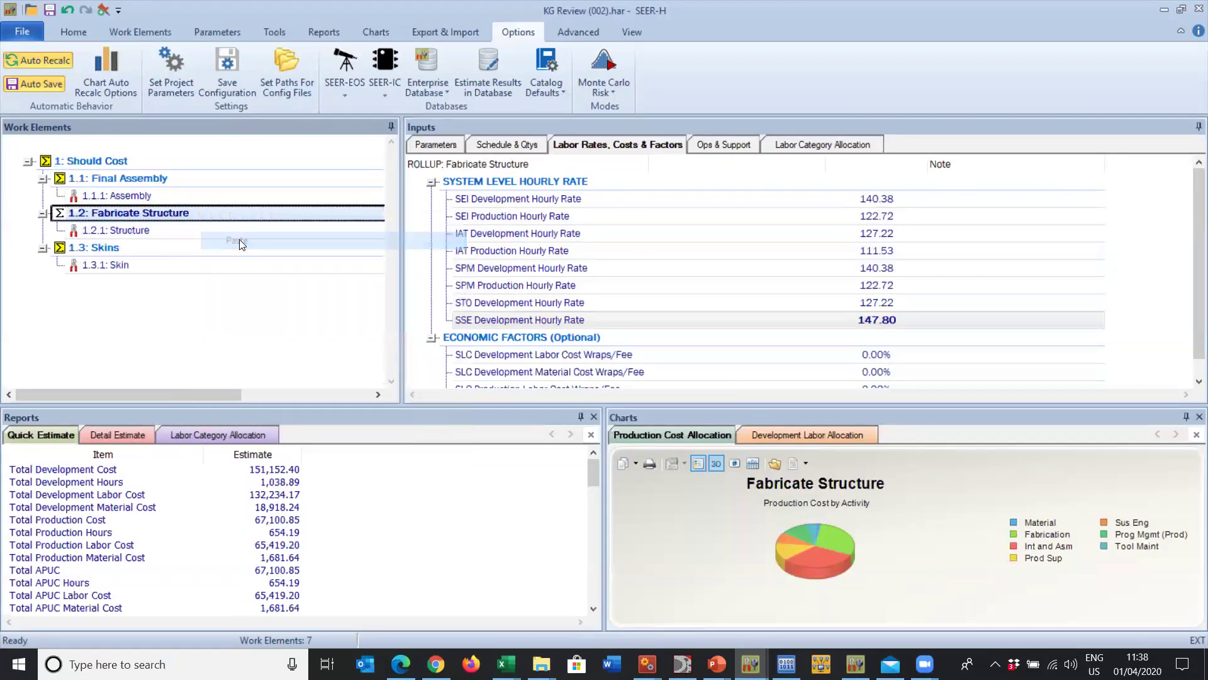
{"action": "left_click", "coordinate": [214, 248]}
{"action": "right_click", "coordinate": [214, 248]}
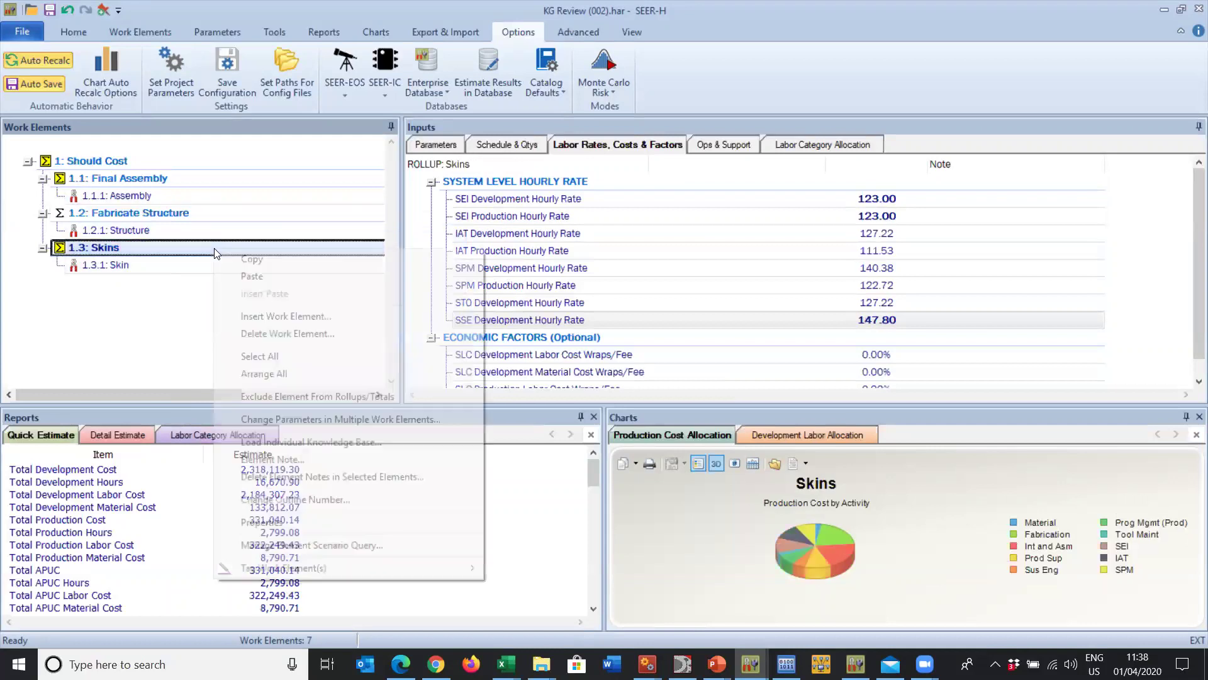
{"action": "left_click", "coordinate": [261, 277]}
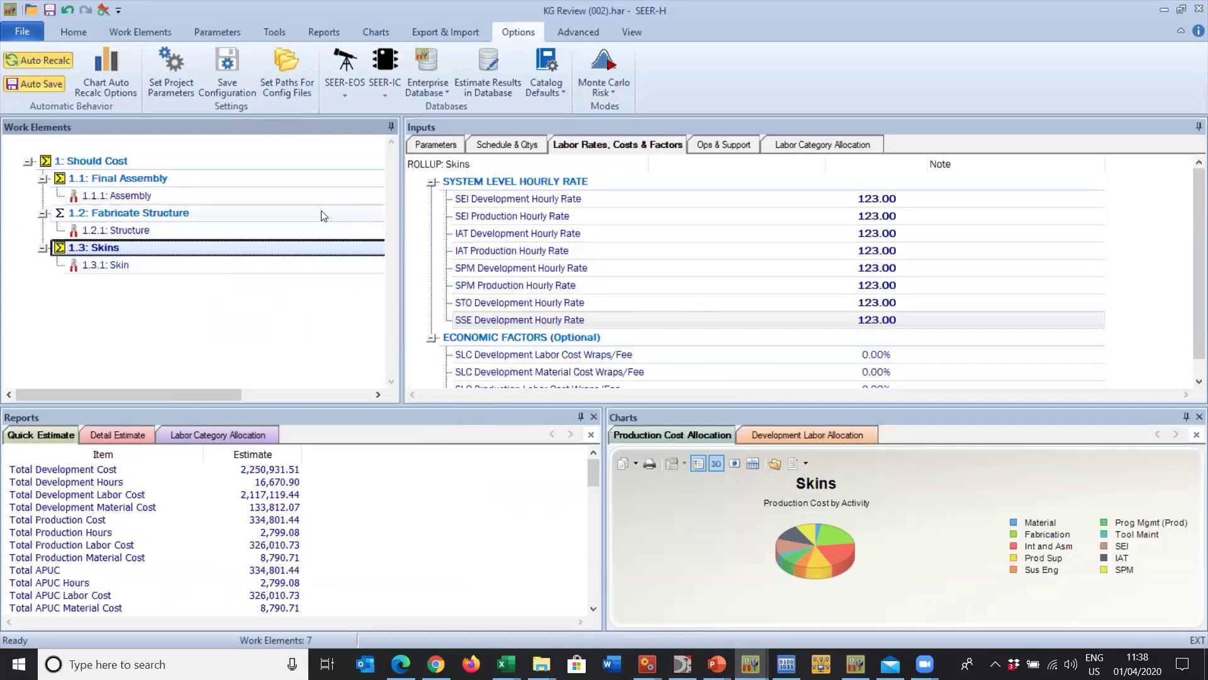
Select the 1.2.1 Structure element and start a Change Multiple parameter edit
{"action": "left_click", "coordinate": [212, 232]}
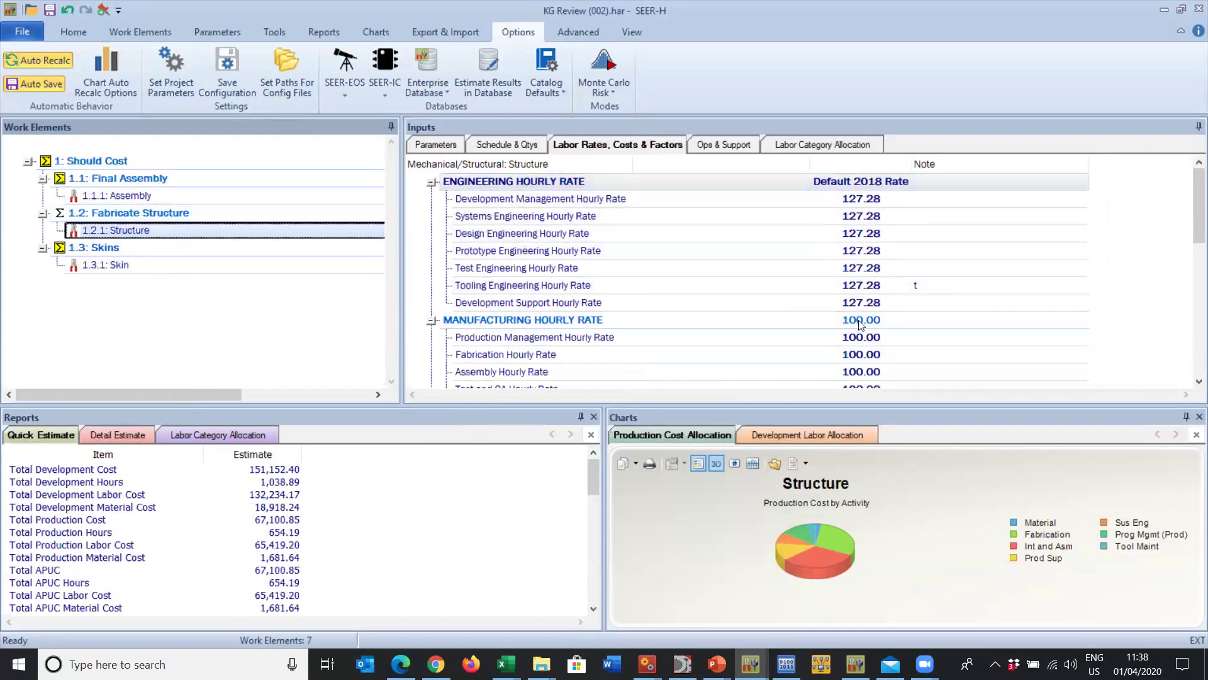
{"action": "mouse_move", "coordinate": [1192, 188]}
{"action": "left_mouse_down"}
{"action": "mouse_move", "coordinate": [1191, 257]}
{"action": "mouse_move", "coordinate": [1191, 194]}
{"action": "left_mouse_up"}
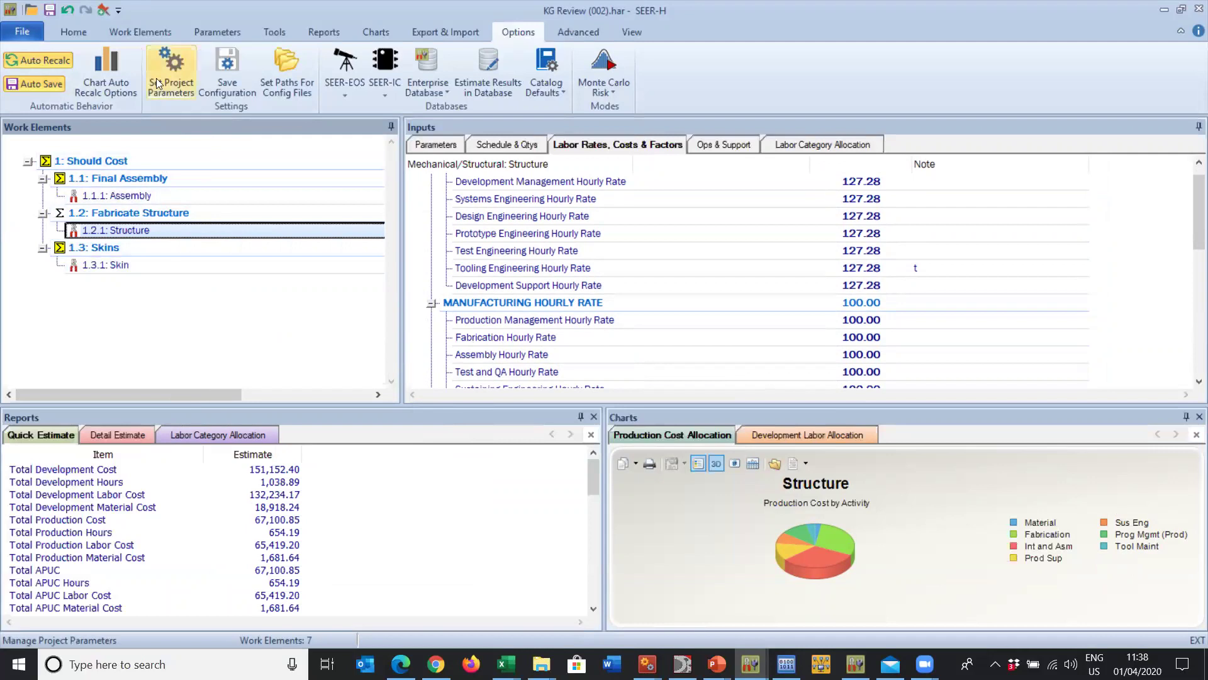
{"action": "left_click", "coordinate": [219, 32]}
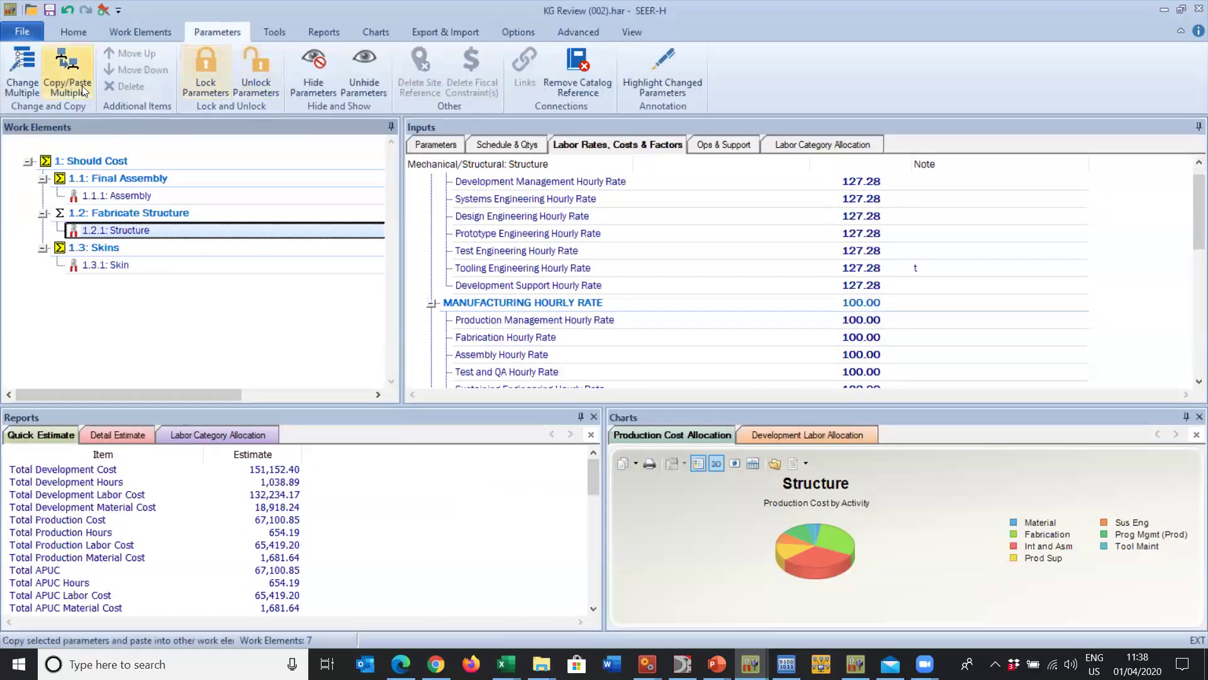
{"action": "left_click", "coordinate": [25, 66]}
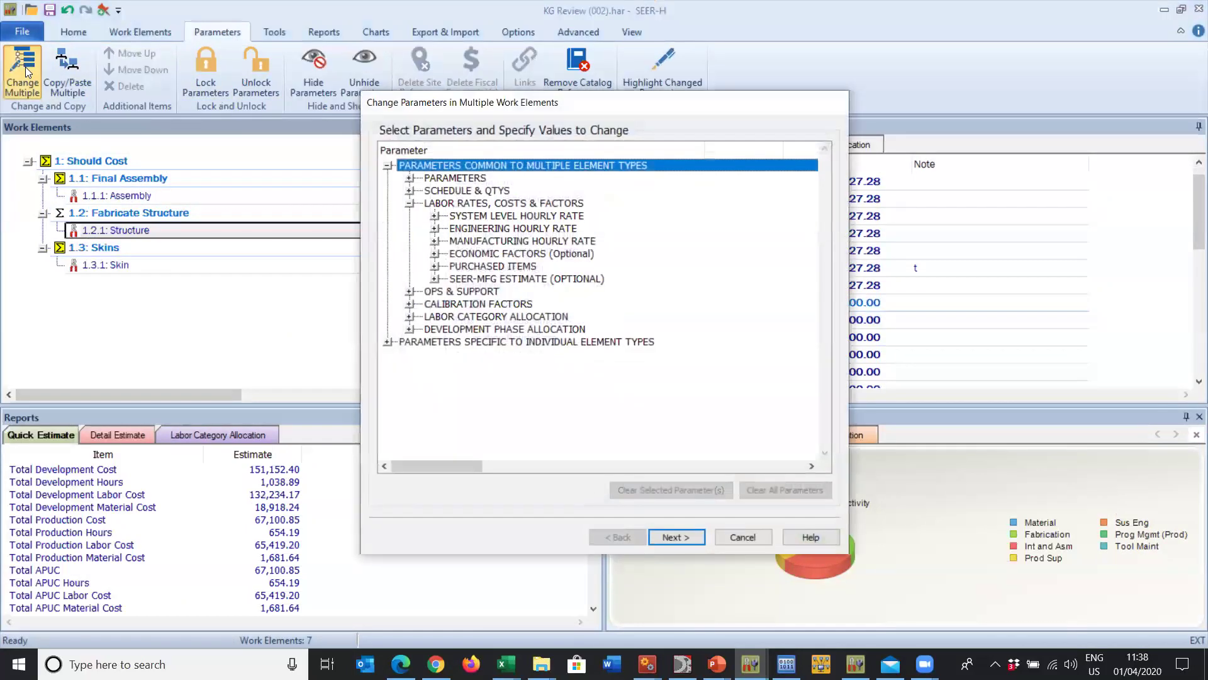
Set the overall Engineering Hourly Rate to 122 and leave Manufacturing Hourly Rate unchanged
{"action": "left_click", "coordinate": [410, 204]}
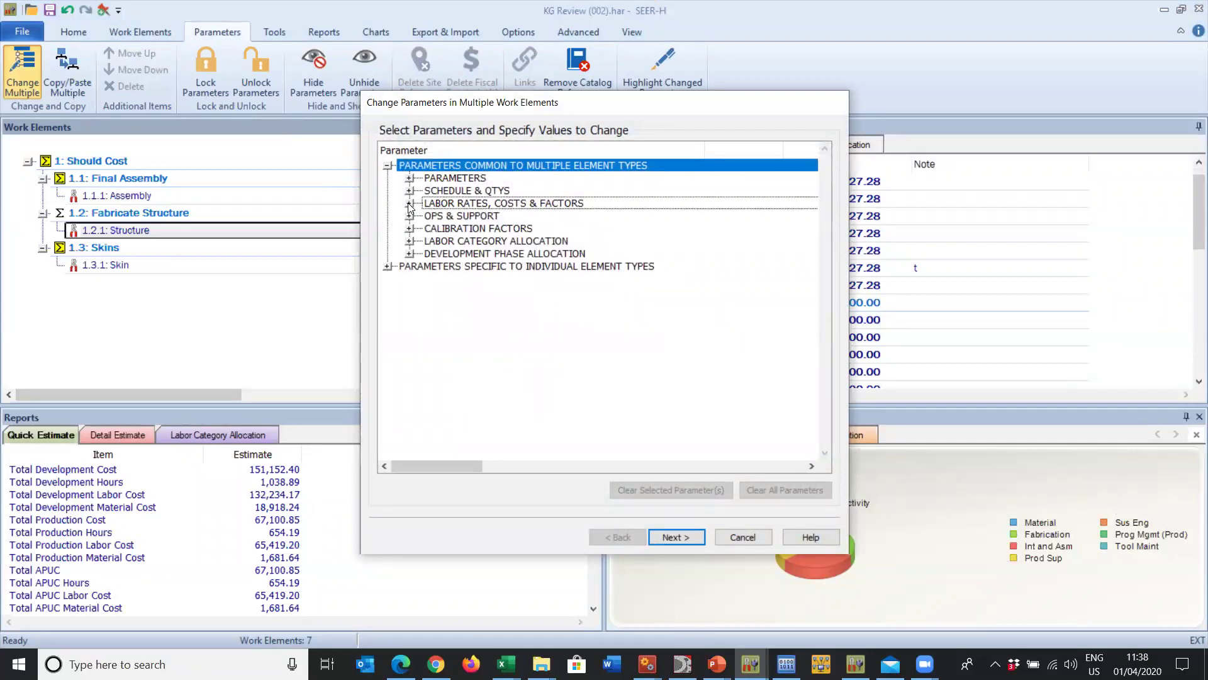
{"action": "left_click", "coordinate": [410, 204]}
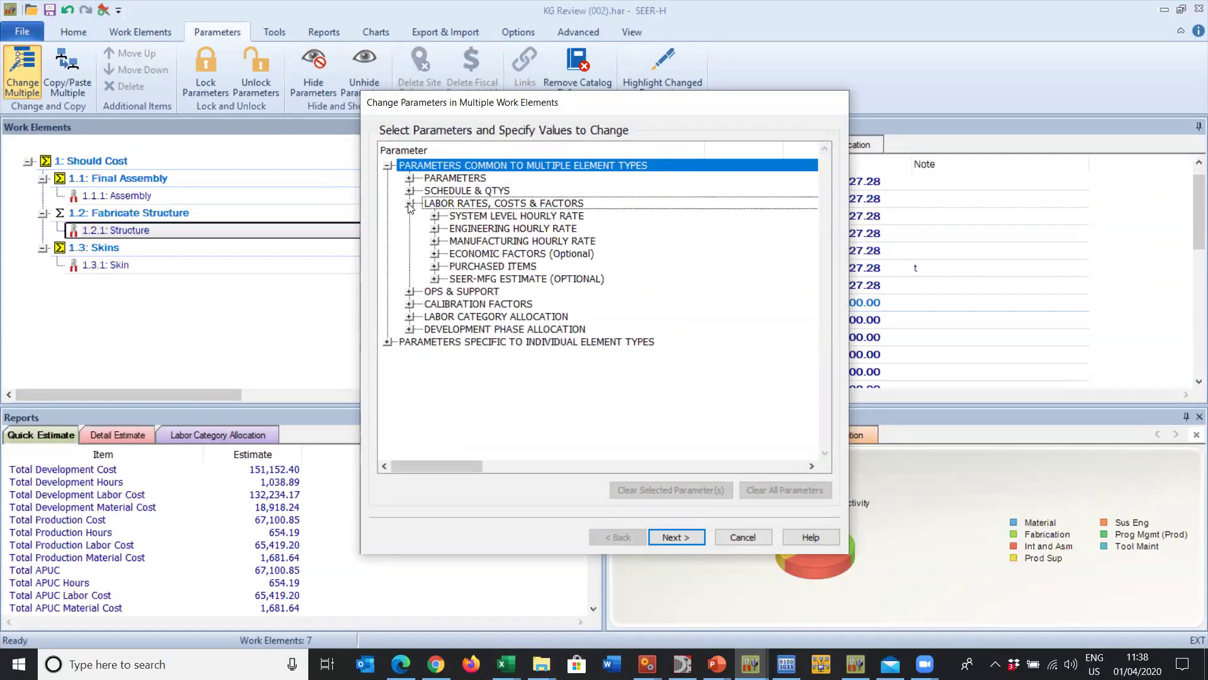
{"action": "left_click", "coordinate": [435, 229]}
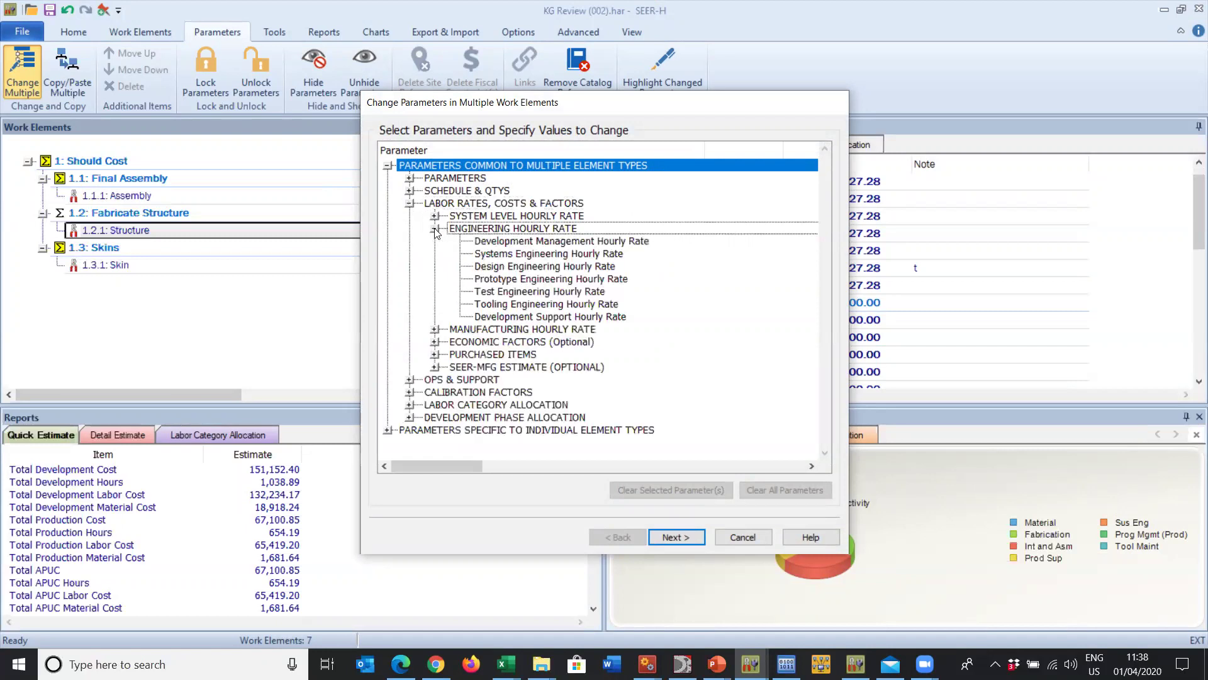
{"action": "double_click", "coordinate": [549, 229]}
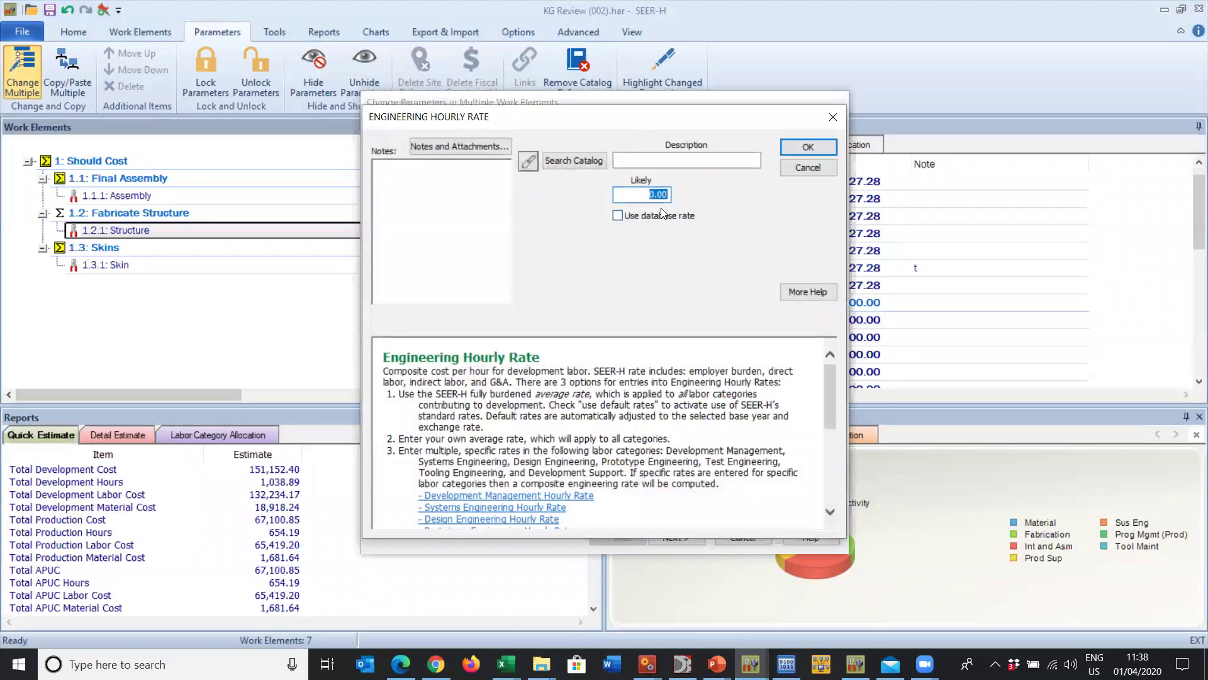
{"action": "type", "text": "122"}
{"action": "left_click", "coordinate": [808, 167]}
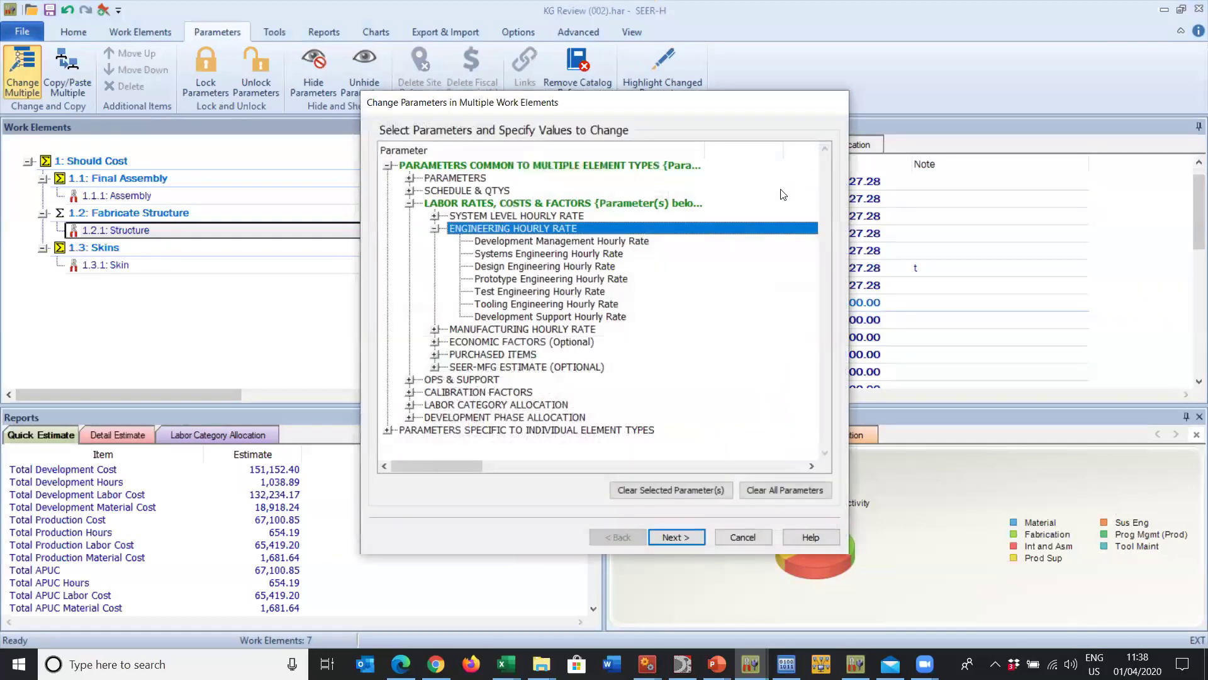
{"action": "double_click", "coordinate": [512, 329]}
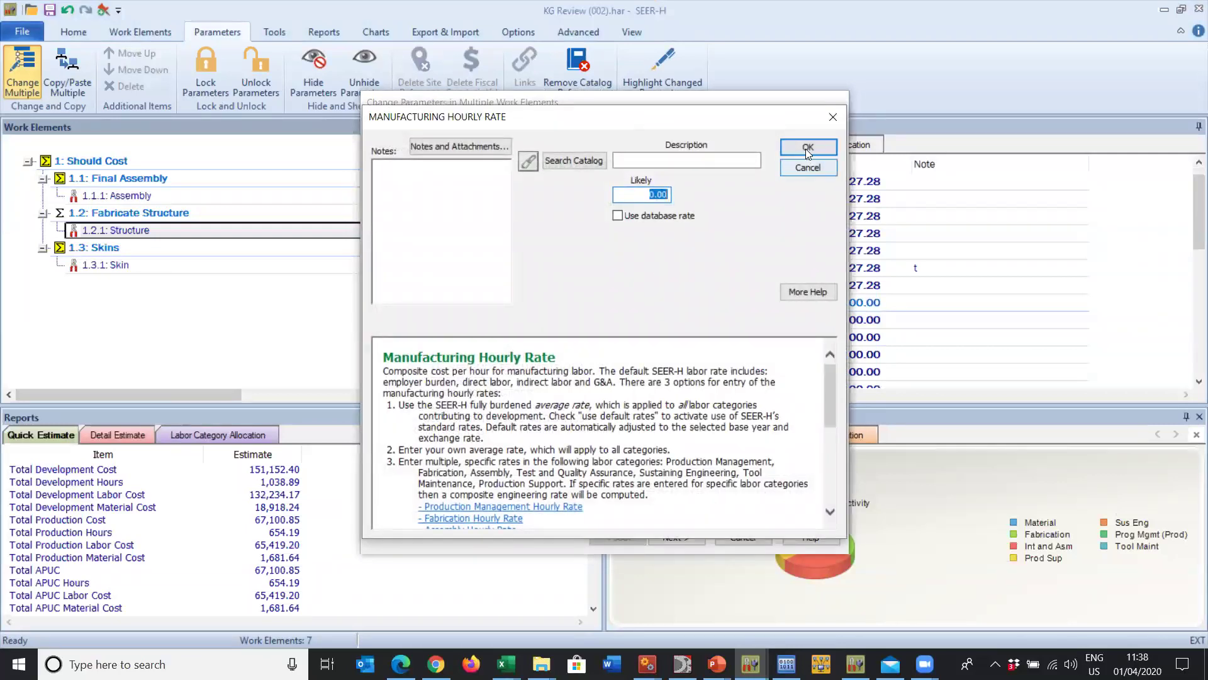
{"action": "left_click", "coordinate": [808, 147]}
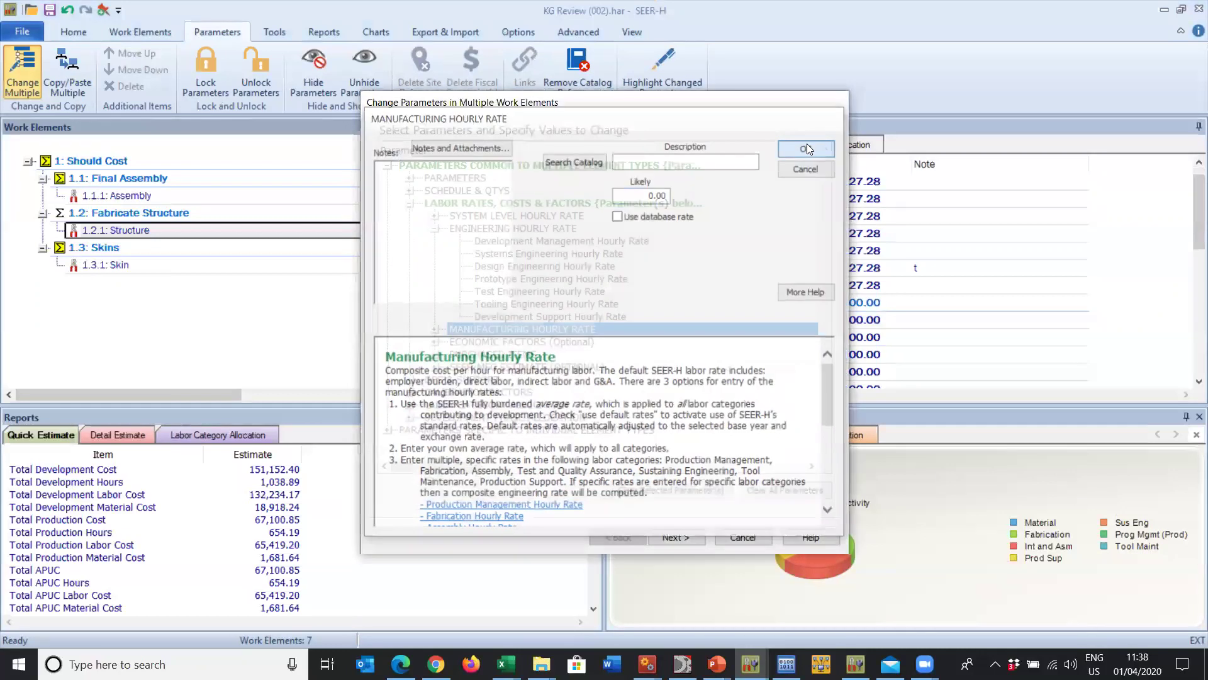
Enter Production Management 77, Fabrication 88 and Assembly 99 hourly rates
{"action": "left_click", "coordinate": [434, 329]}
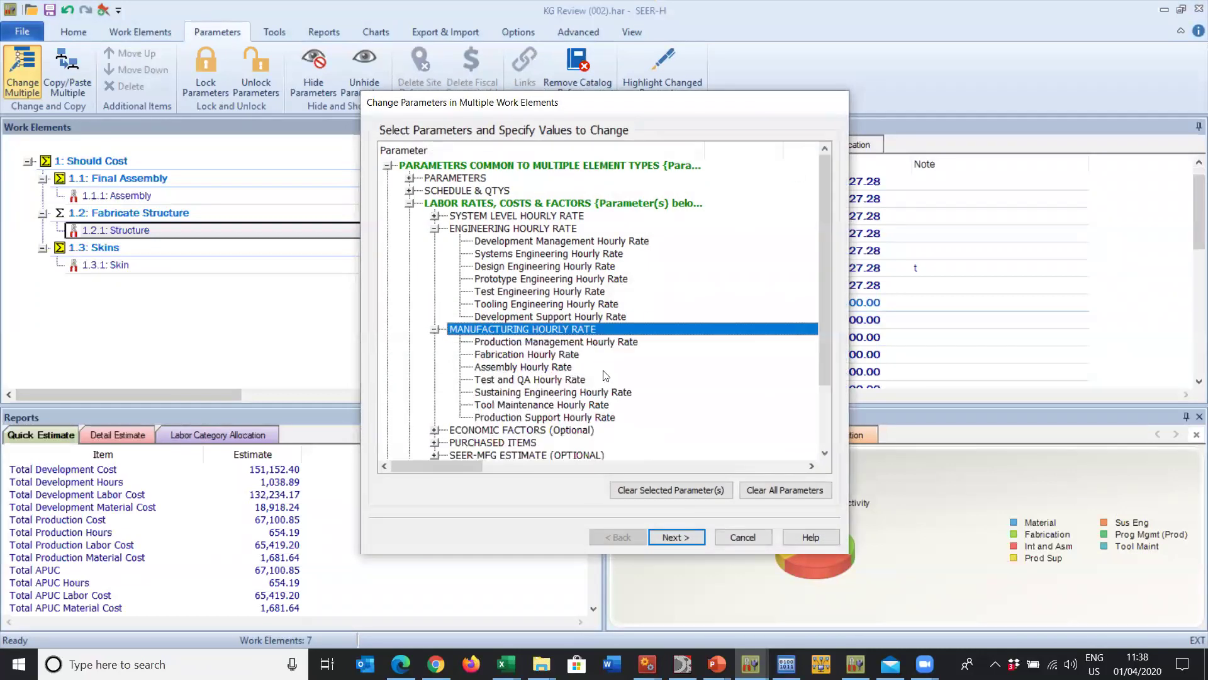
{"action": "double_click", "coordinate": [585, 343]}
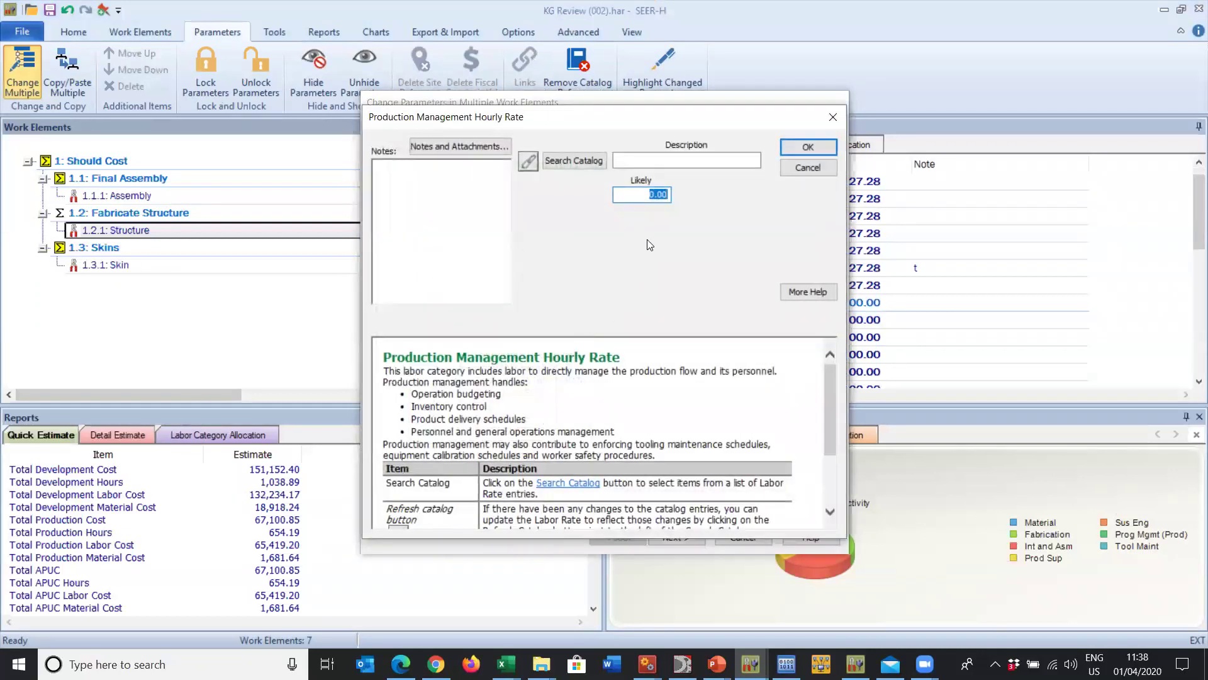
{"action": "type", "text": "77"}
{"action": "left_click", "coordinate": [804, 146]}
{"action": "left_click", "coordinate": [558, 353]}
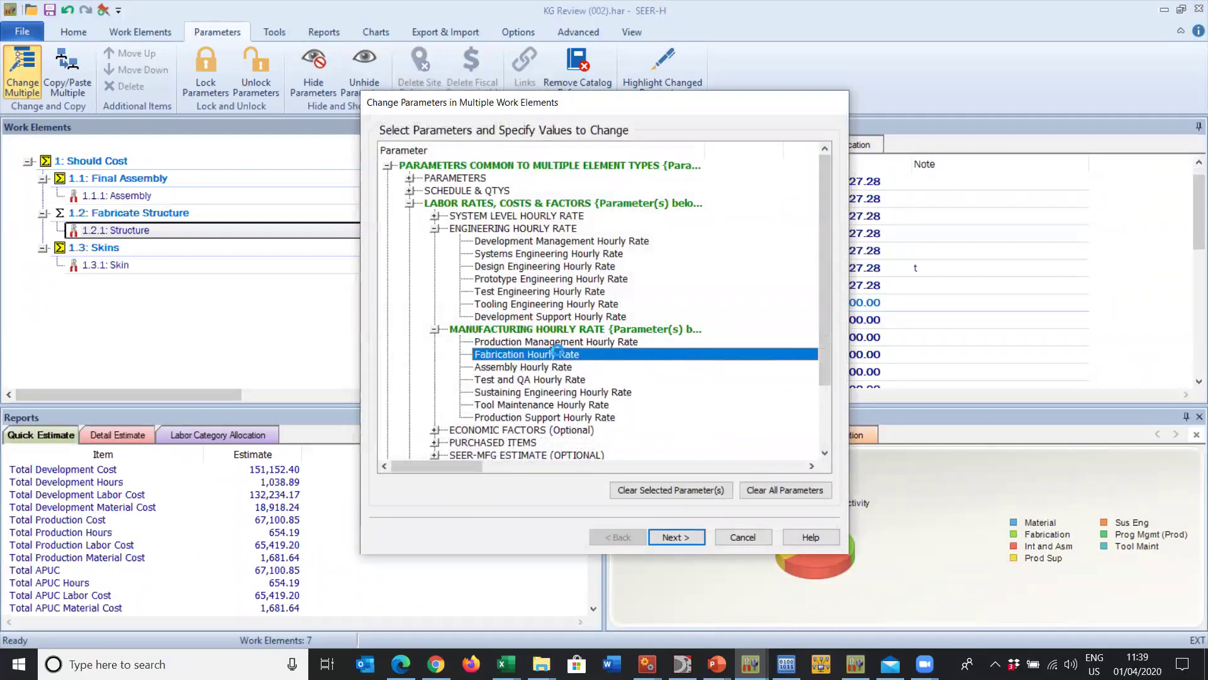
{"action": "type", "text": "88"}
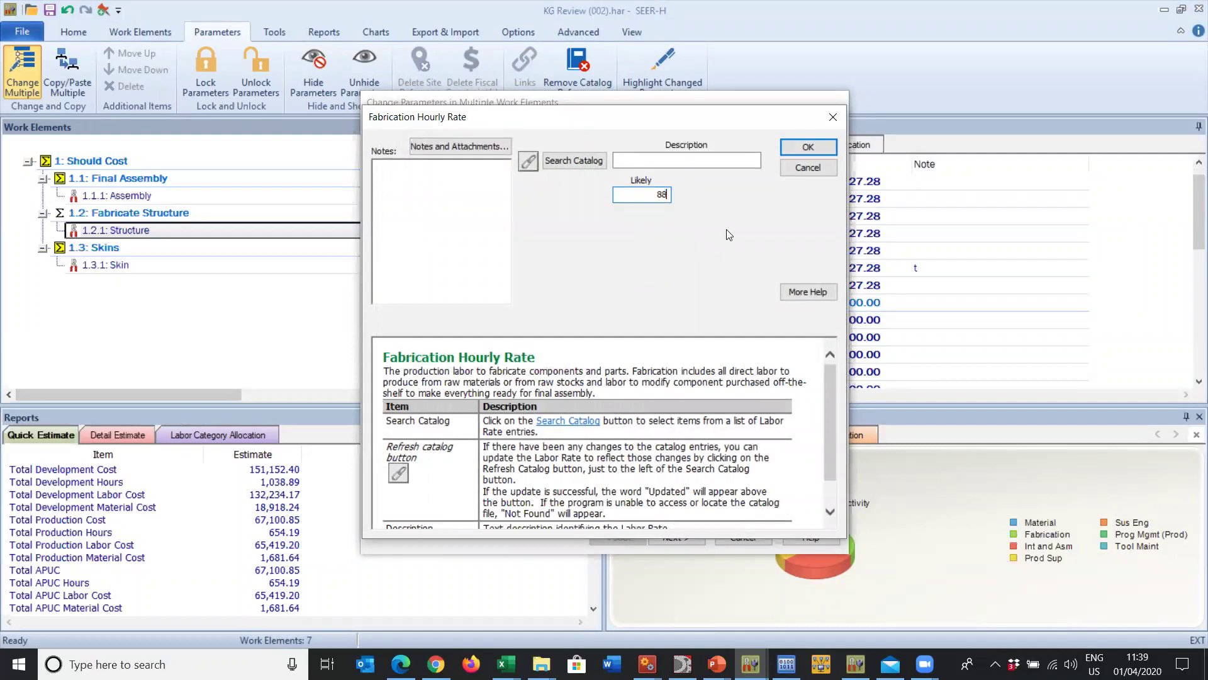
{"action": "left_click", "coordinate": [808, 147]}
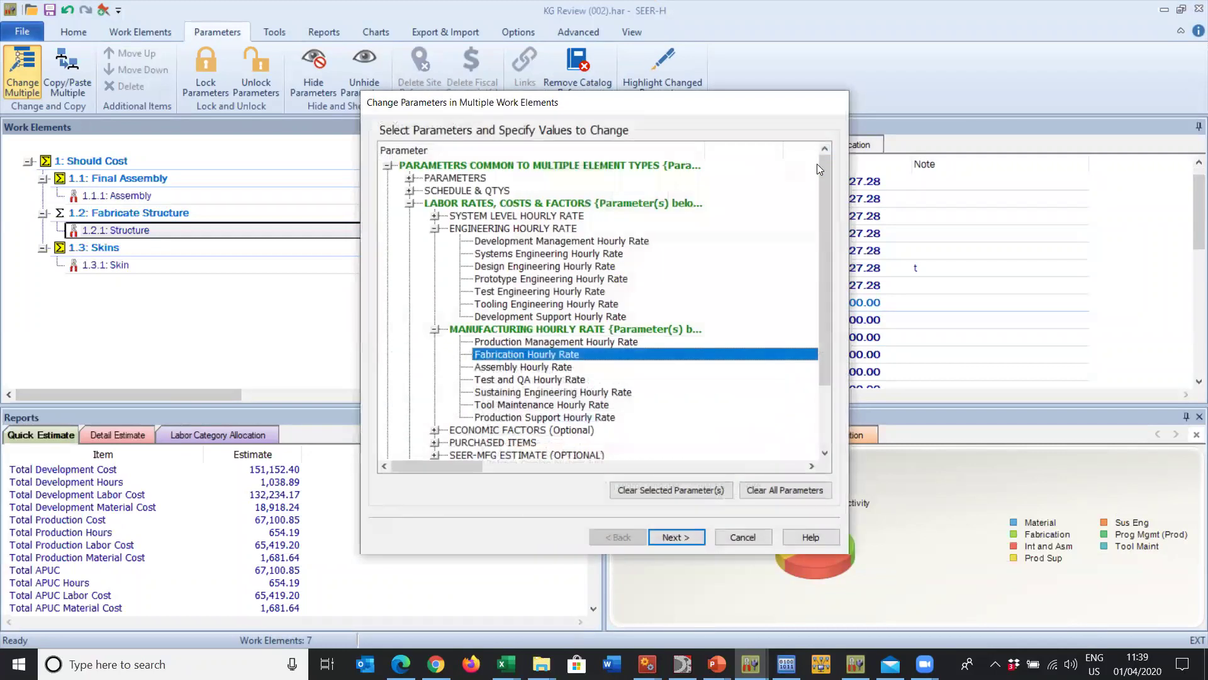
{"action": "double_click", "coordinate": [648, 367]}
{"action": "type", "text": "99"}
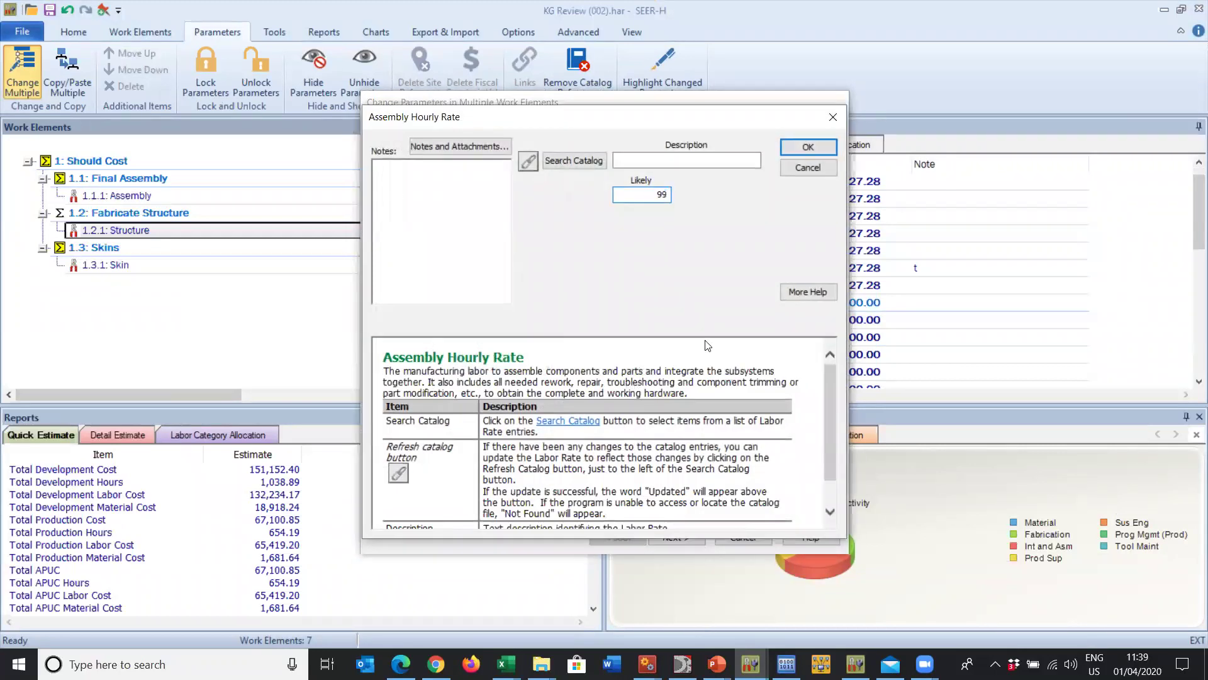
{"action": "left_click", "coordinate": [809, 146]}
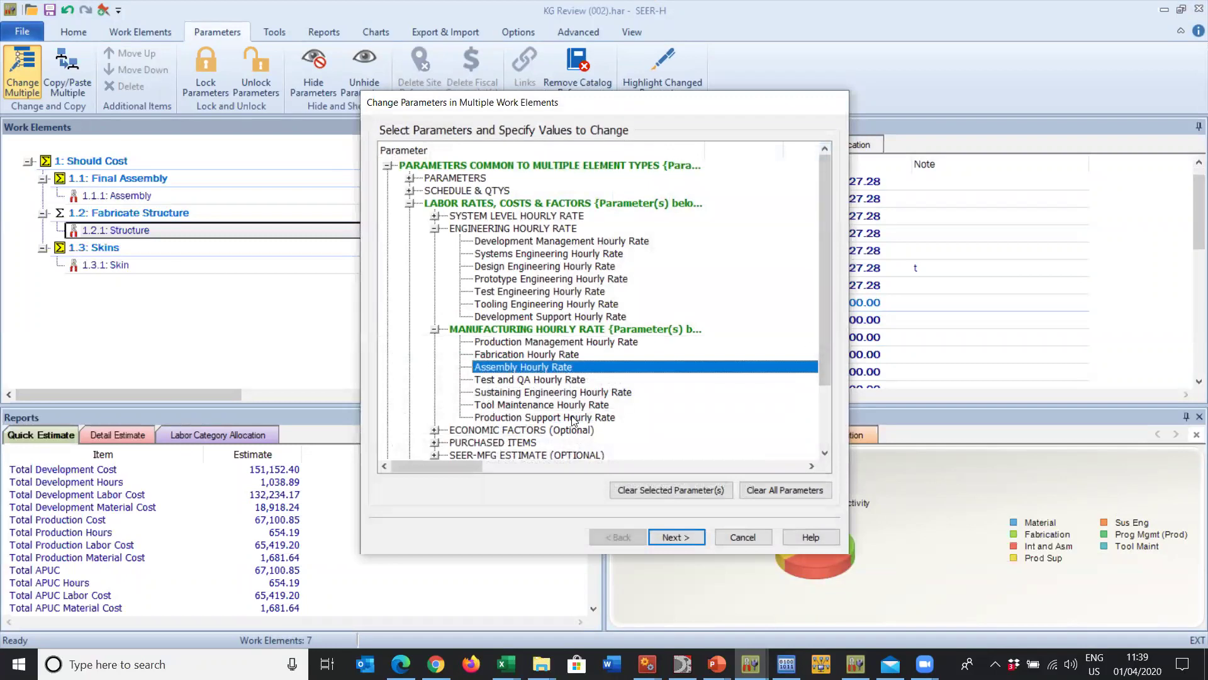
{"action": "mouse_move", "coordinate": [830, 369]}
{"action": "left_mouse_down"}
{"action": "mouse_move", "coordinate": [829, 422]}
{"action": "mouse_move", "coordinate": [829, 370]}
{"action": "left_mouse_up"}
Apply the rate changes to all elements, recording them in notes with a date/time stamp
{"action": "left_click", "coordinate": [688, 537]}
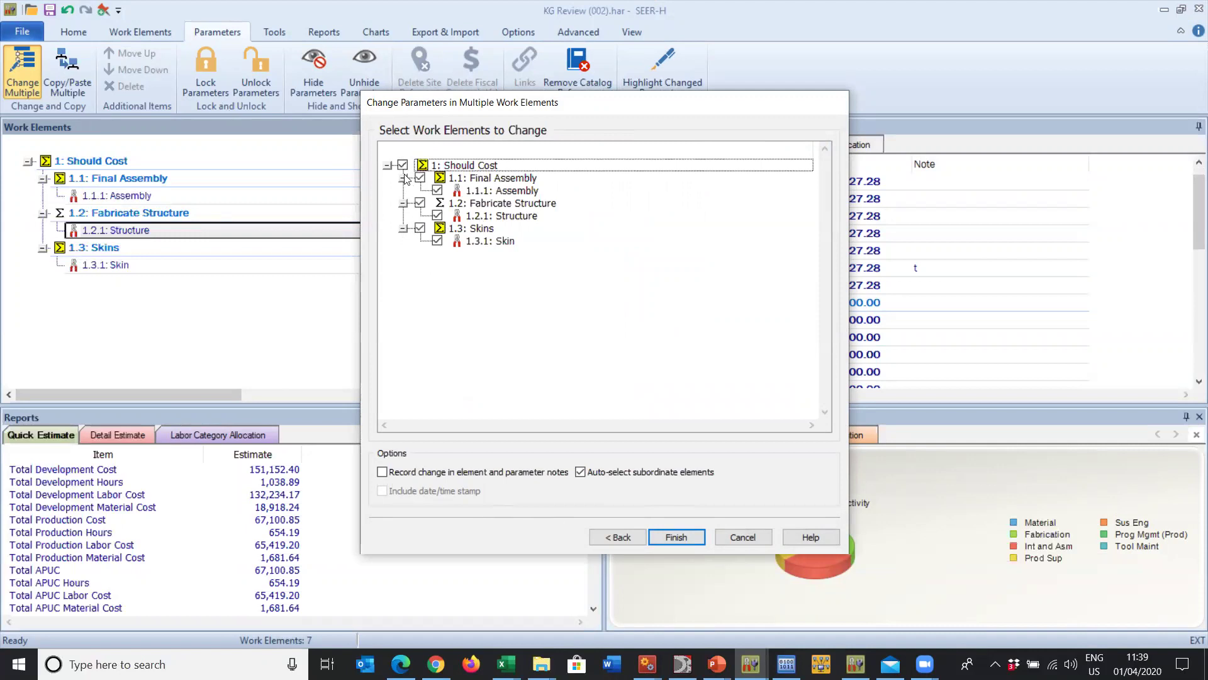
{"action": "left_click", "coordinate": [437, 241]}
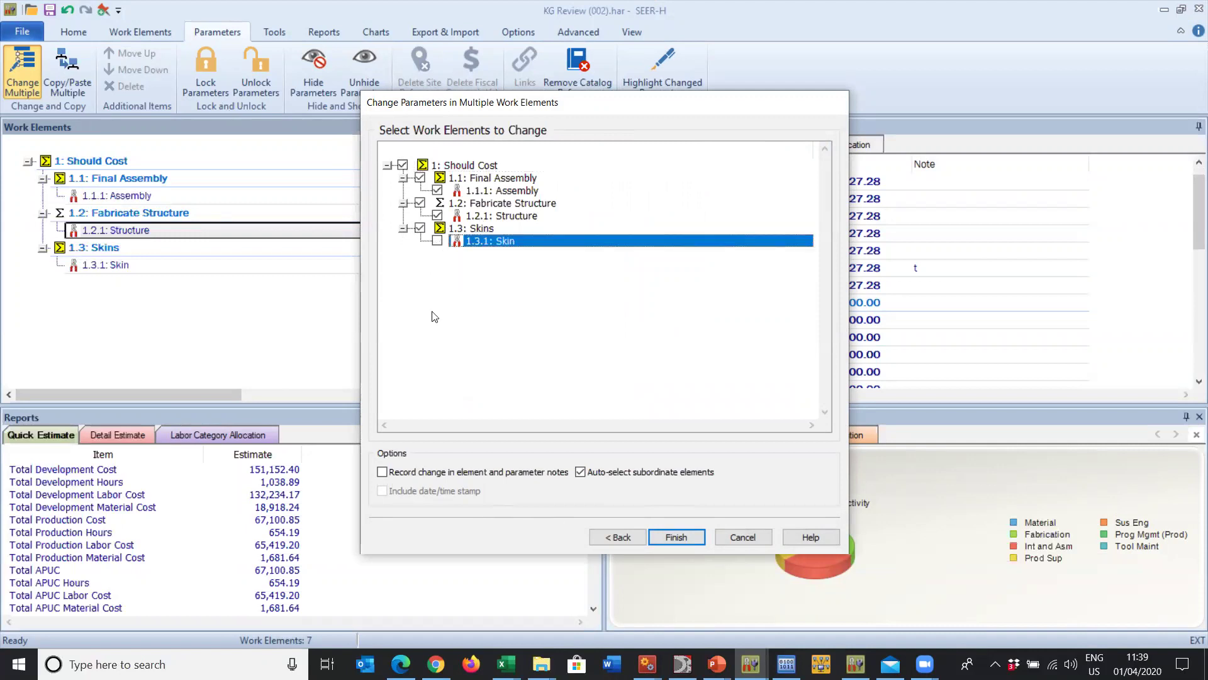
{"action": "left_click", "coordinate": [437, 190]}
{"action": "left_click", "coordinate": [438, 216]}
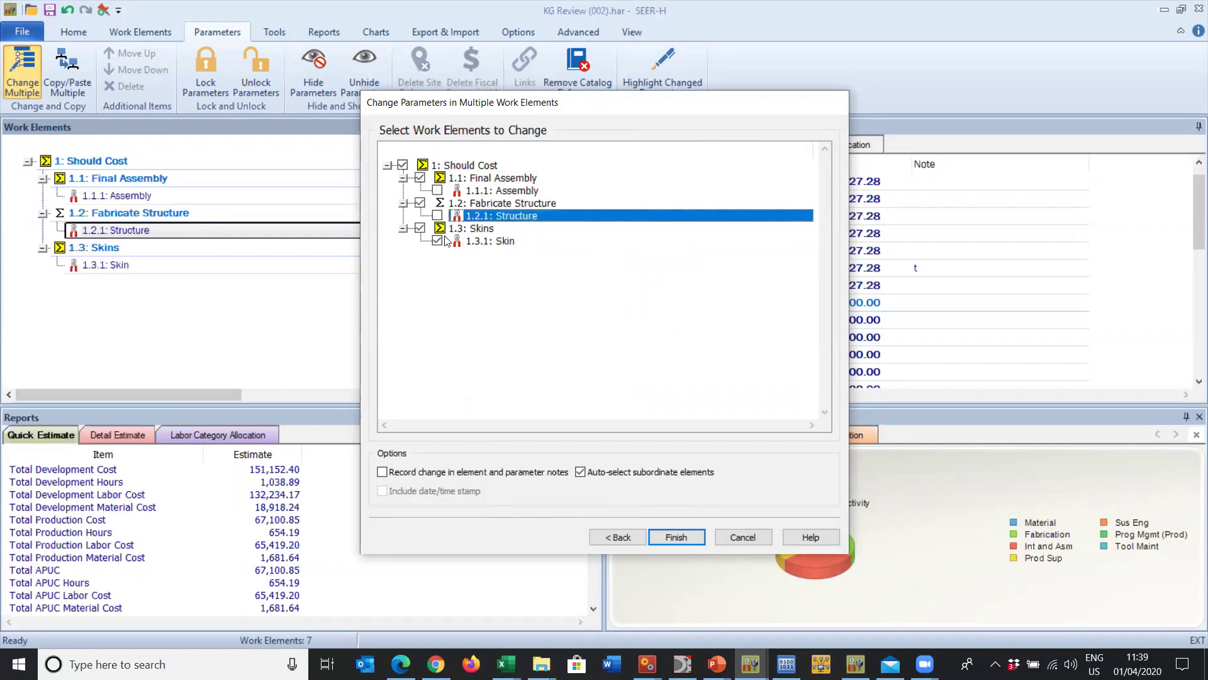
{"action": "left_click", "coordinate": [438, 216]}
{"action": "left_click", "coordinate": [437, 191]}
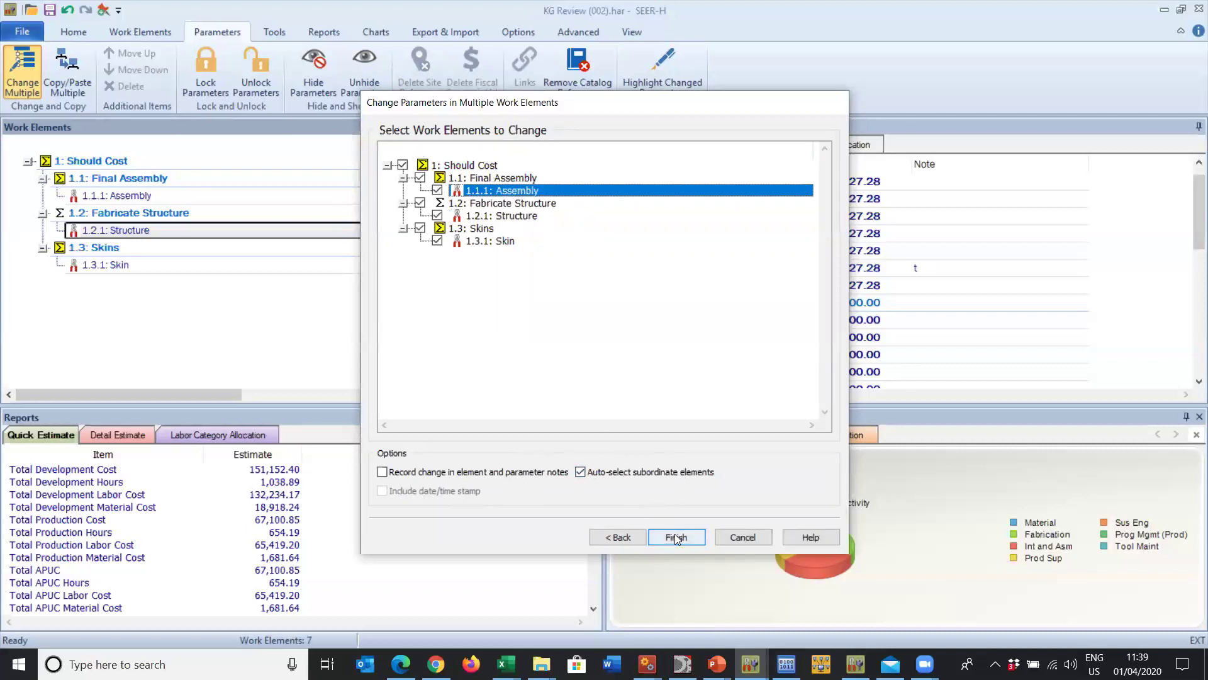
{"action": "left_click", "coordinate": [384, 471]}
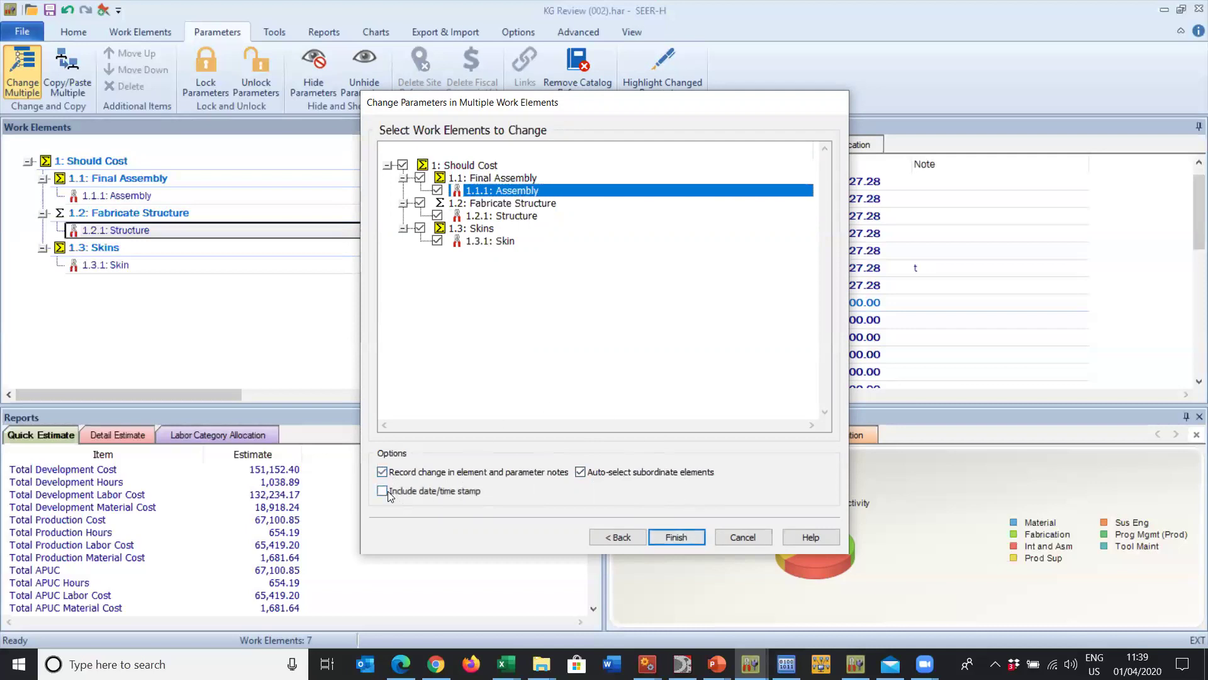
{"action": "left_click", "coordinate": [385, 490]}
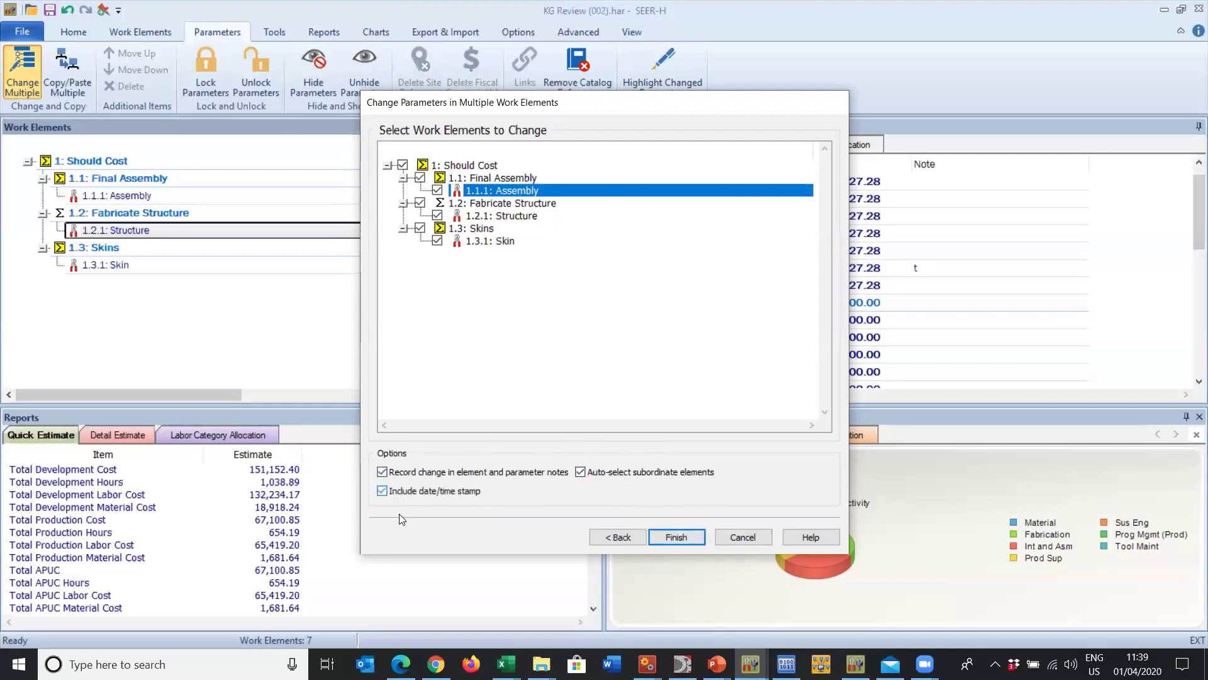
{"action": "left_click", "coordinate": [678, 536]}
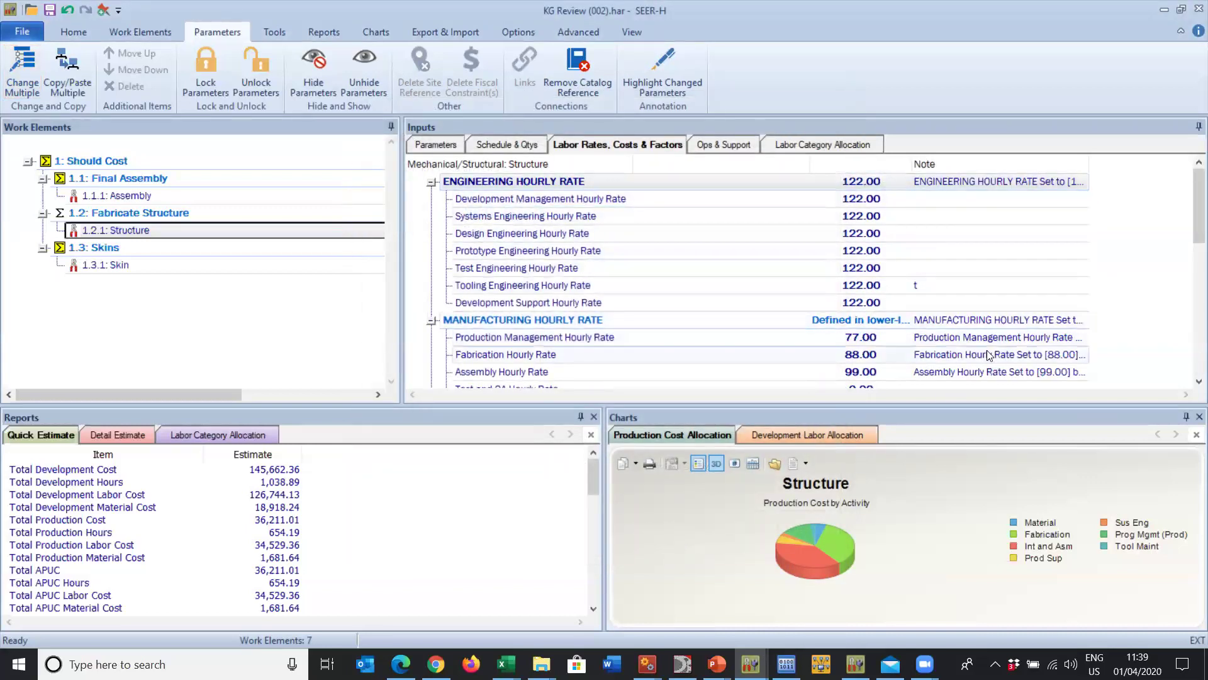
Review the notes recorded on Structure's Manufacturing Hourly Rate
{"action": "double_click", "coordinate": [985, 326]}
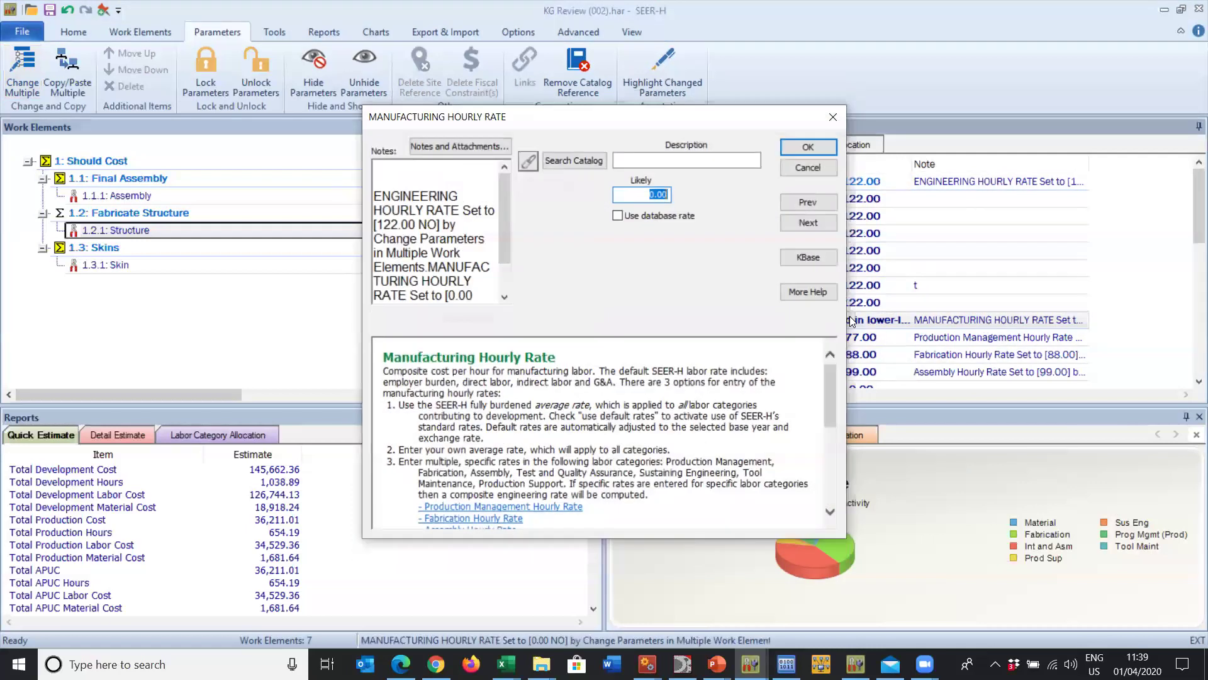
{"action": "mouse_move", "coordinate": [502, 190]}
{"action": "left_mouse_down"}
{"action": "mouse_move", "coordinate": [494, 256]}
{"action": "mouse_move", "coordinate": [498, 185]}
{"action": "left_mouse_up"}
{"action": "left_click", "coordinate": [483, 147]}
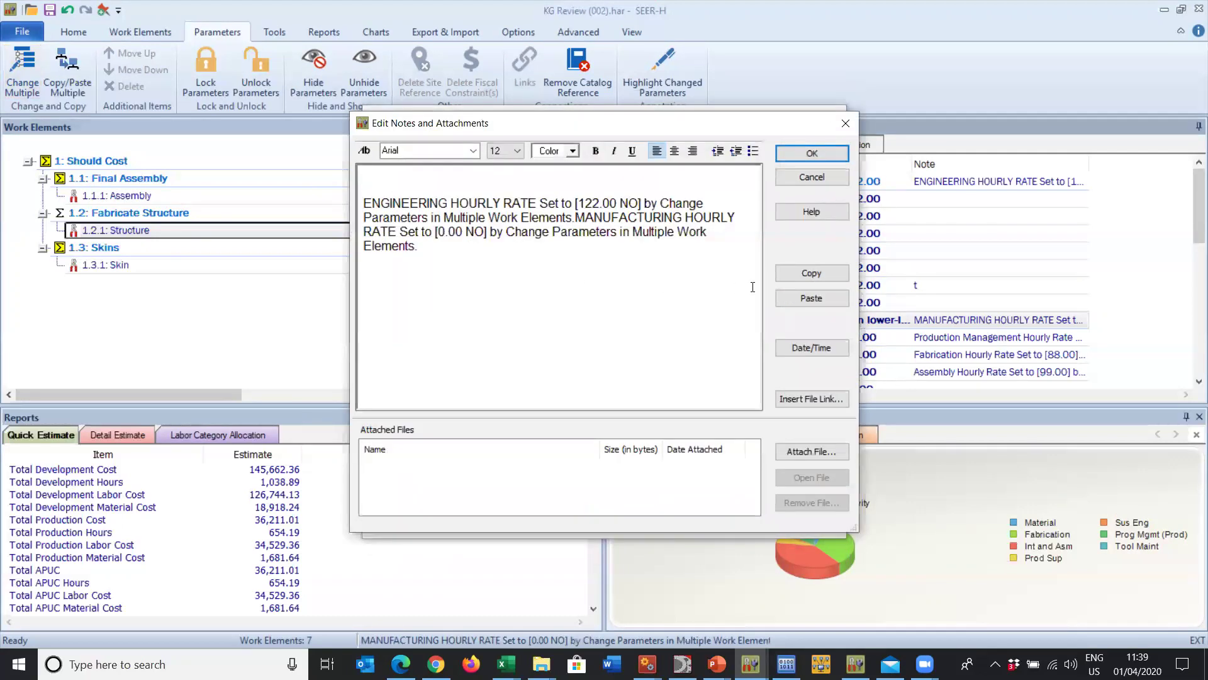
{"action": "left_click", "coordinate": [826, 158]}
{"action": "left_click", "coordinate": [830, 117]}
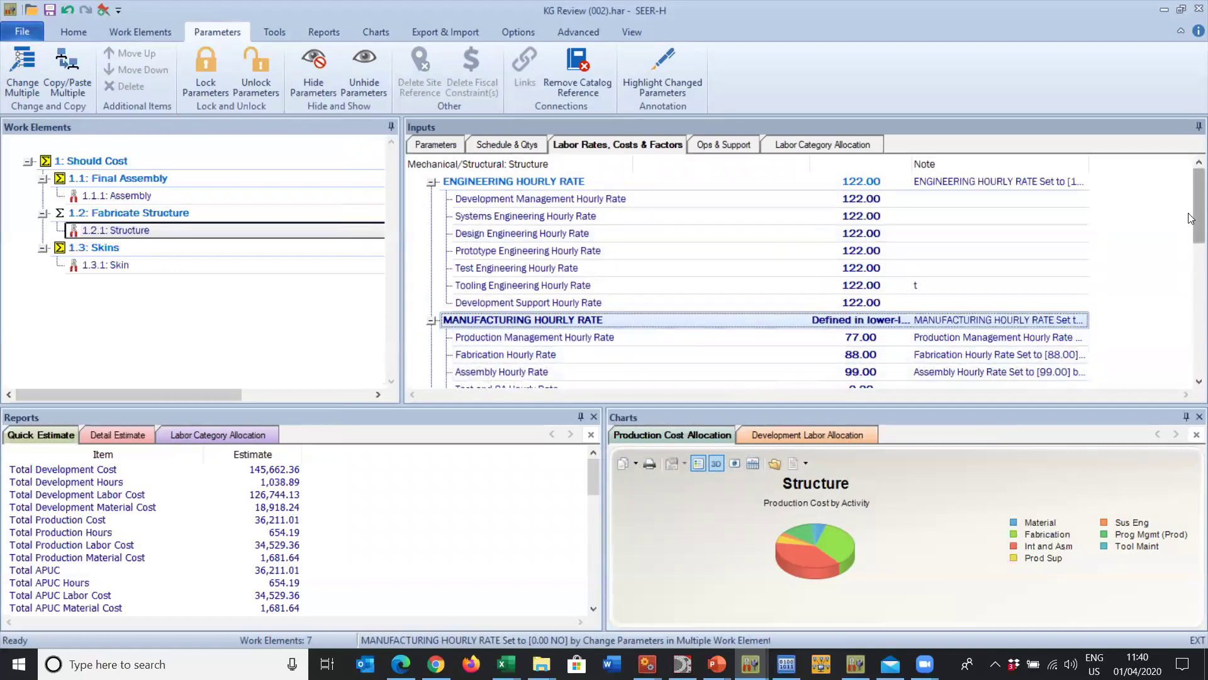
Display the 1.3.1 Skin element's labor rates and estimate
{"action": "scroll", "coordinate": [1192, 219], "scroll_direction": "down", "scroll_amount": 2}
{"action": "scroll", "coordinate": [1191, 220], "scroll_direction": "up", "scroll_amount": 1}
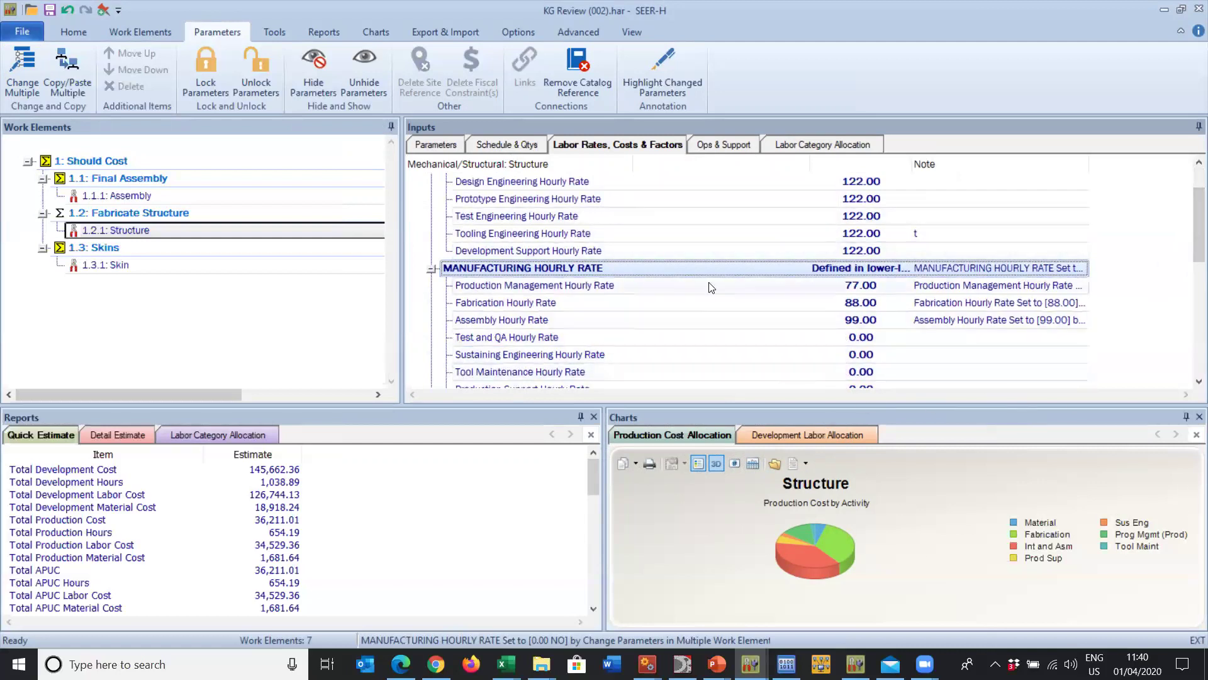
{"action": "left_click", "coordinate": [173, 269]}
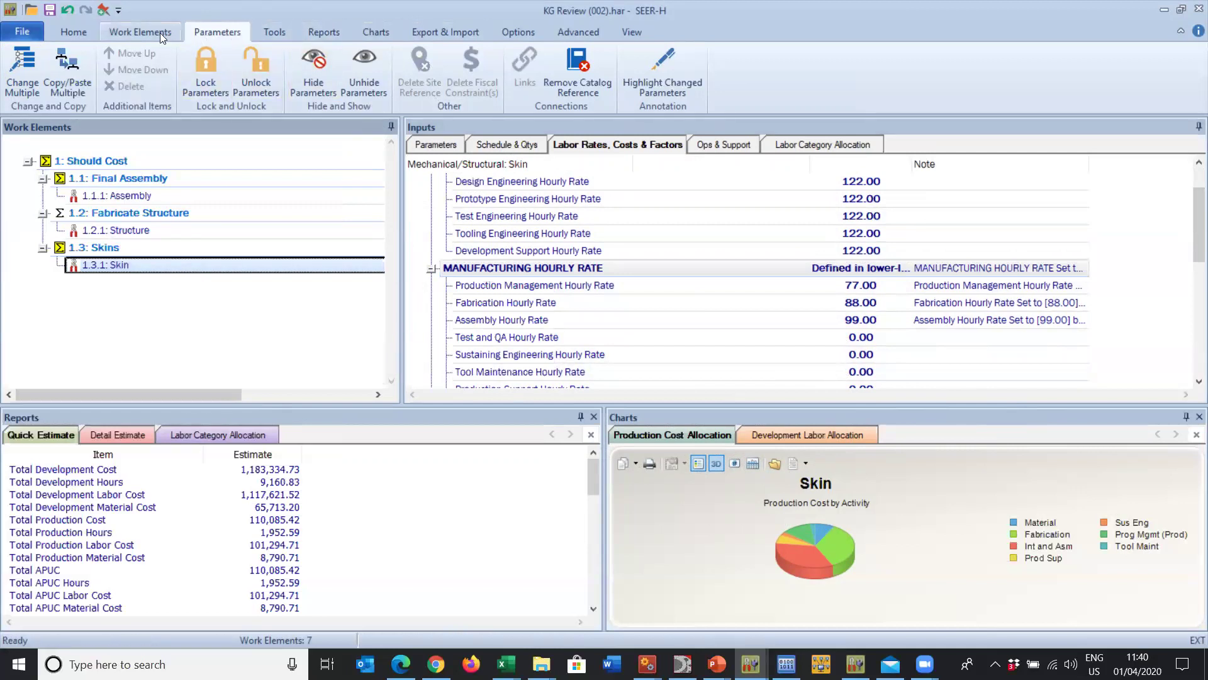
Insert a ROLLUP element named Nose Cone and promote it to item 1.3
{"action": "left_click", "coordinate": [139, 31]}
{"action": "left_click", "coordinate": [28, 61]}
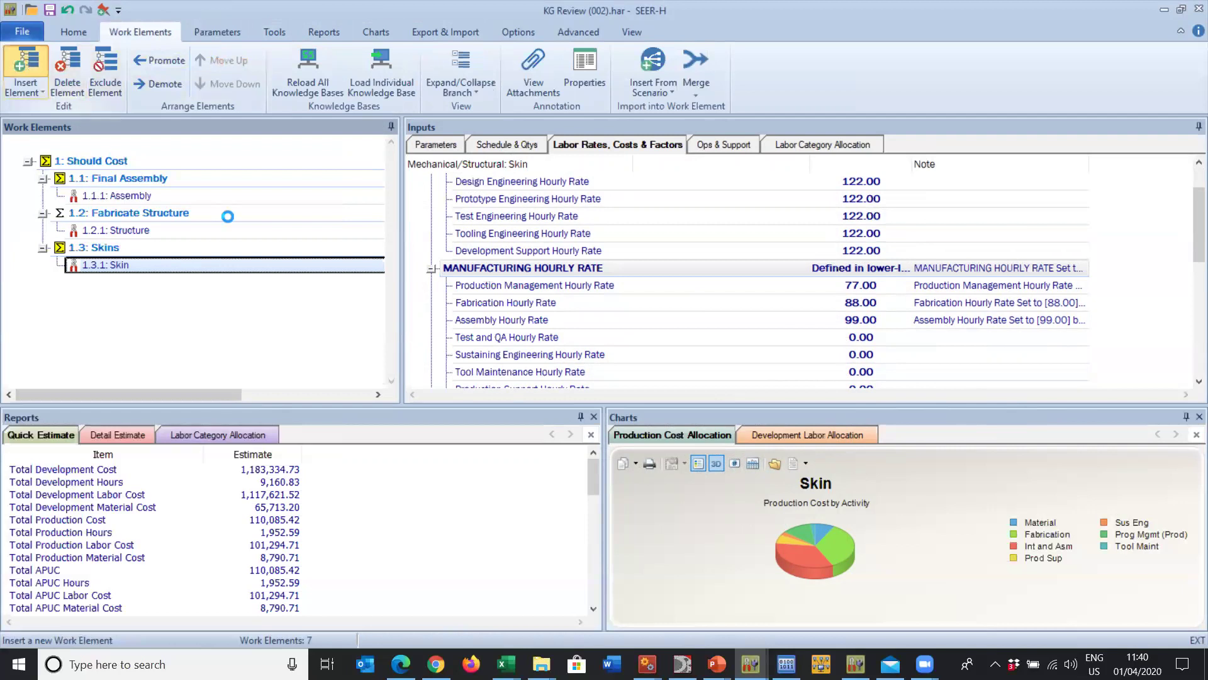
{"action": "left_click", "coordinate": [528, 277]}
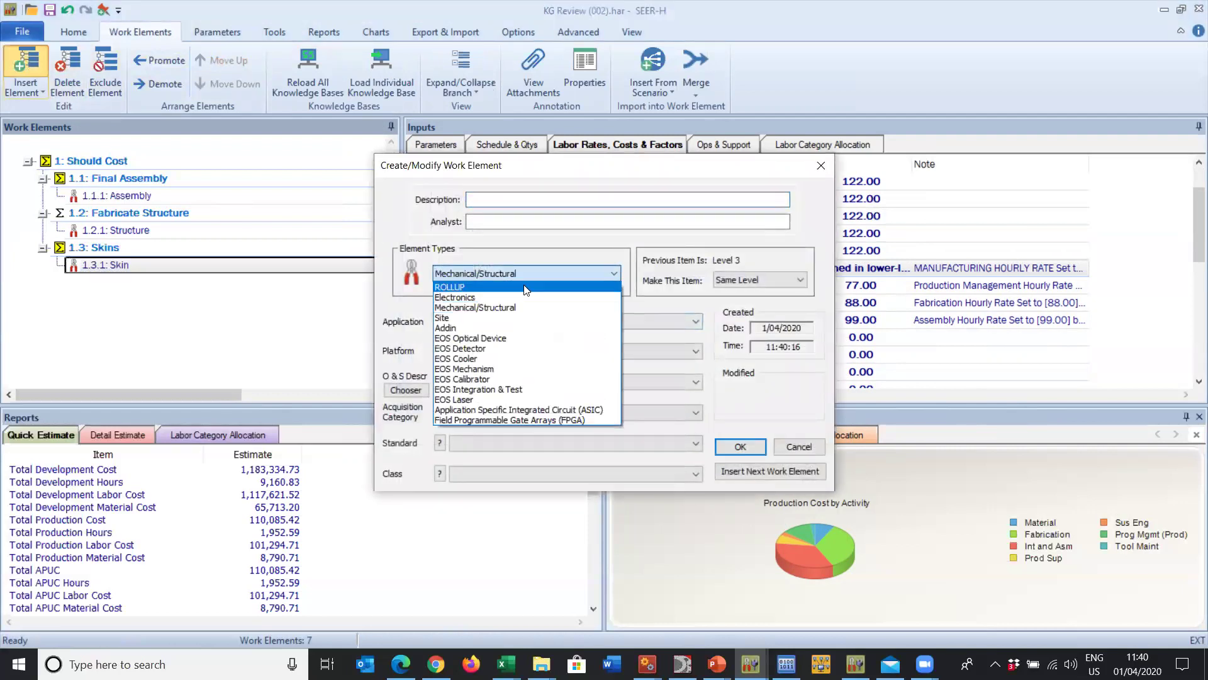
{"action": "left_click", "coordinate": [478, 287]}
{"action": "left_click", "coordinate": [507, 198]}
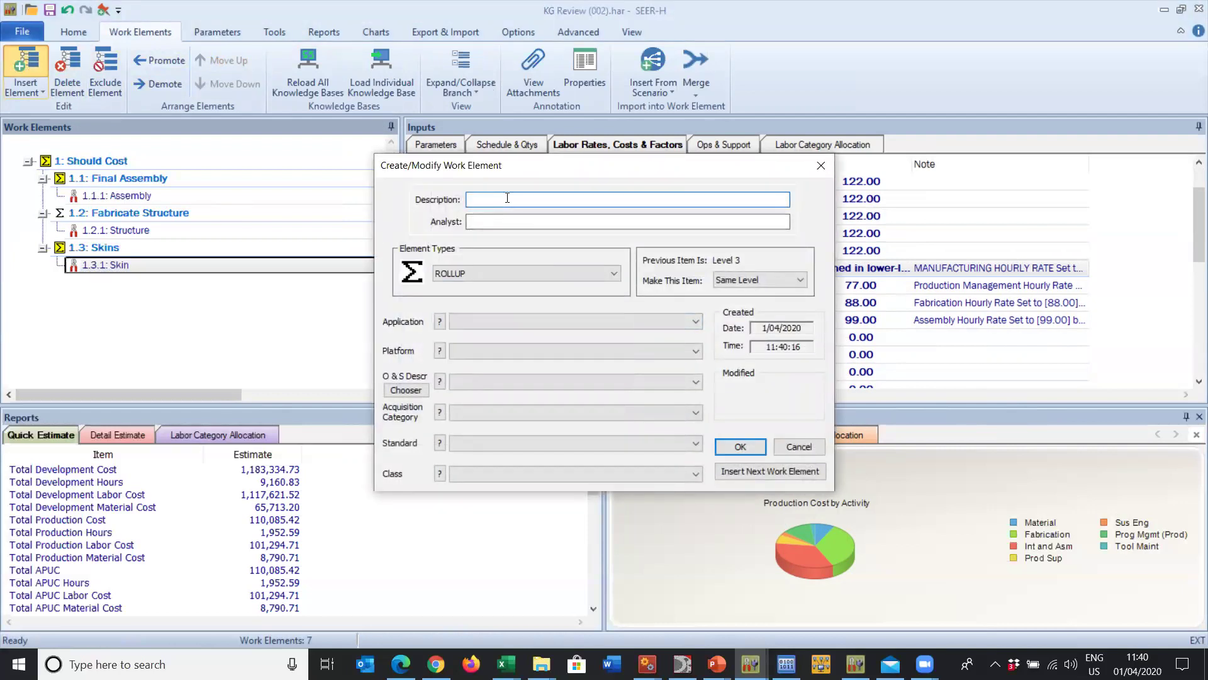
{"action": "left_click", "coordinate": [740, 447]}
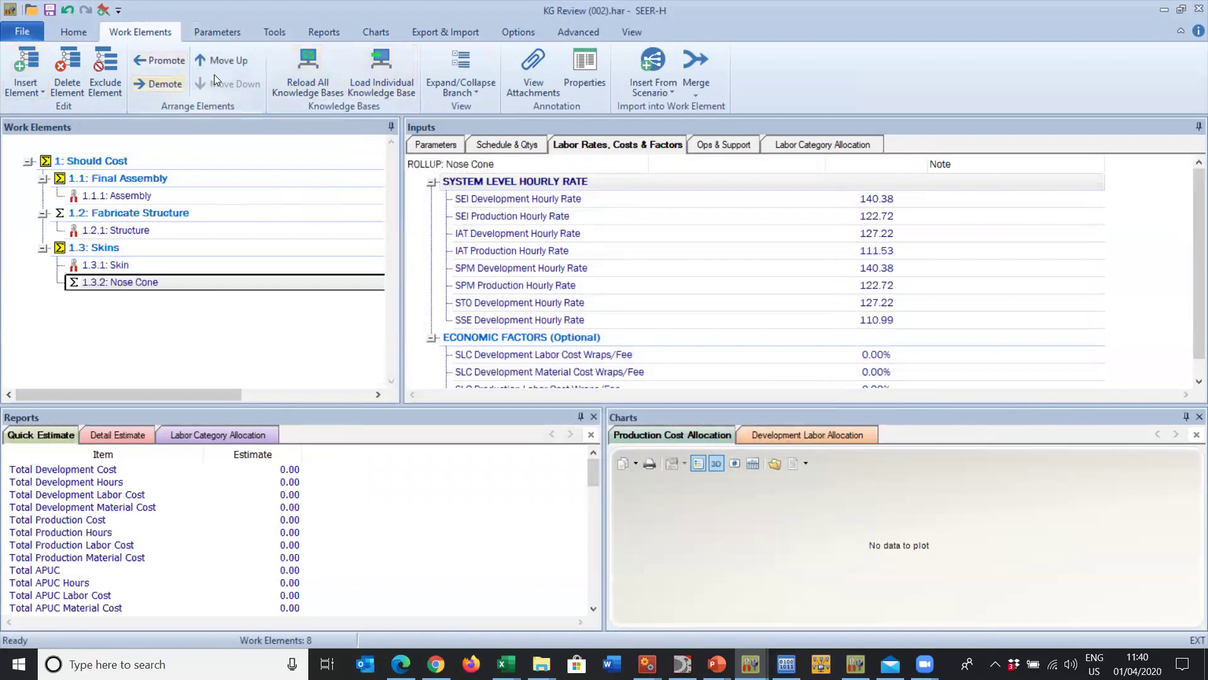
{"action": "left_click", "coordinate": [167, 62]}
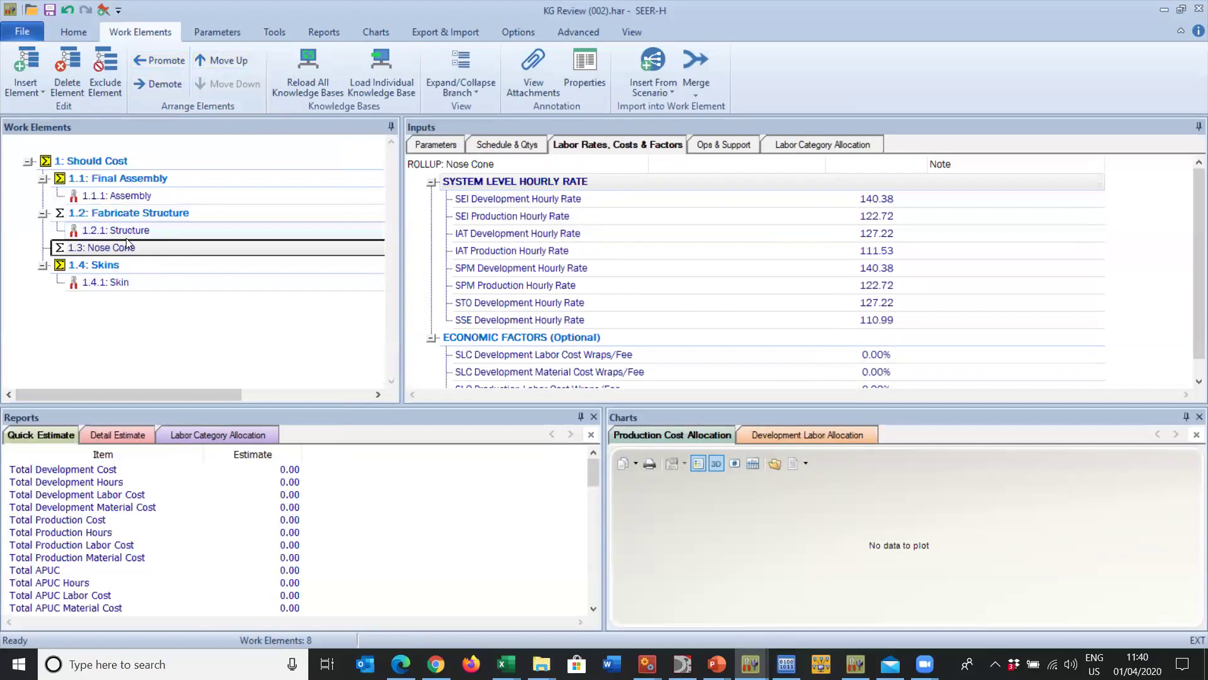
Start a new Mechanical/Structural element named Nose Cone with the Aerodynamic Surface application
{"action": "left_click", "coordinate": [34, 65]}
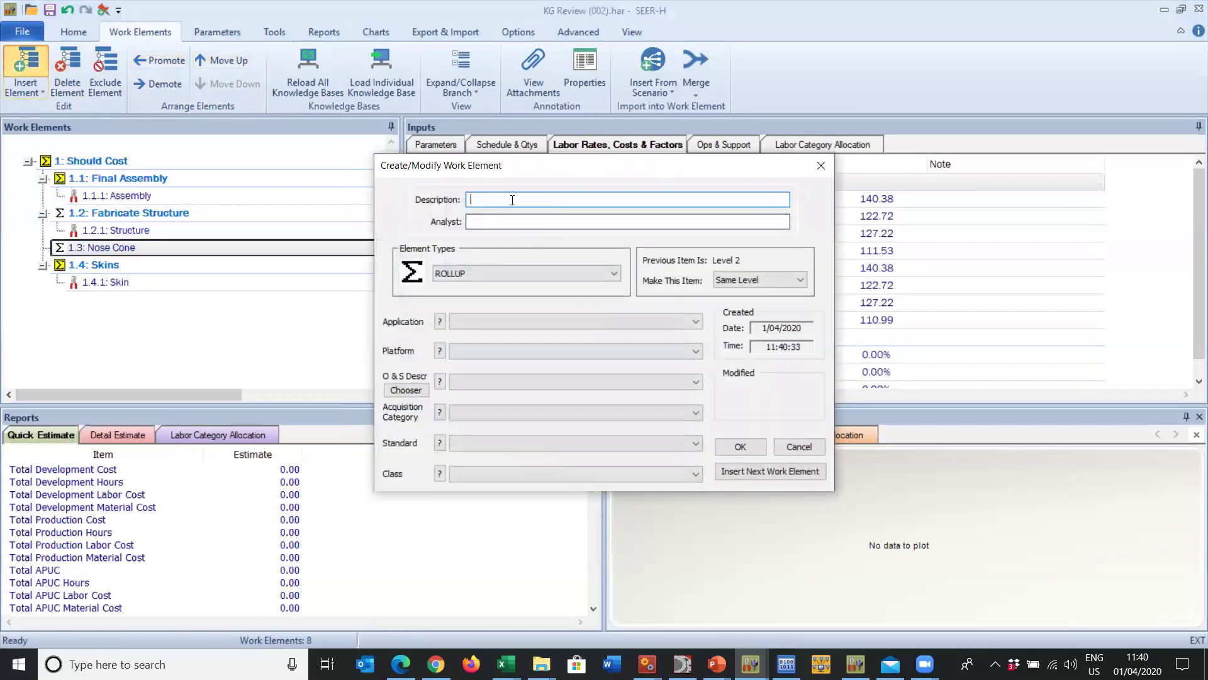
{"action": "type", "text": "Nose "}
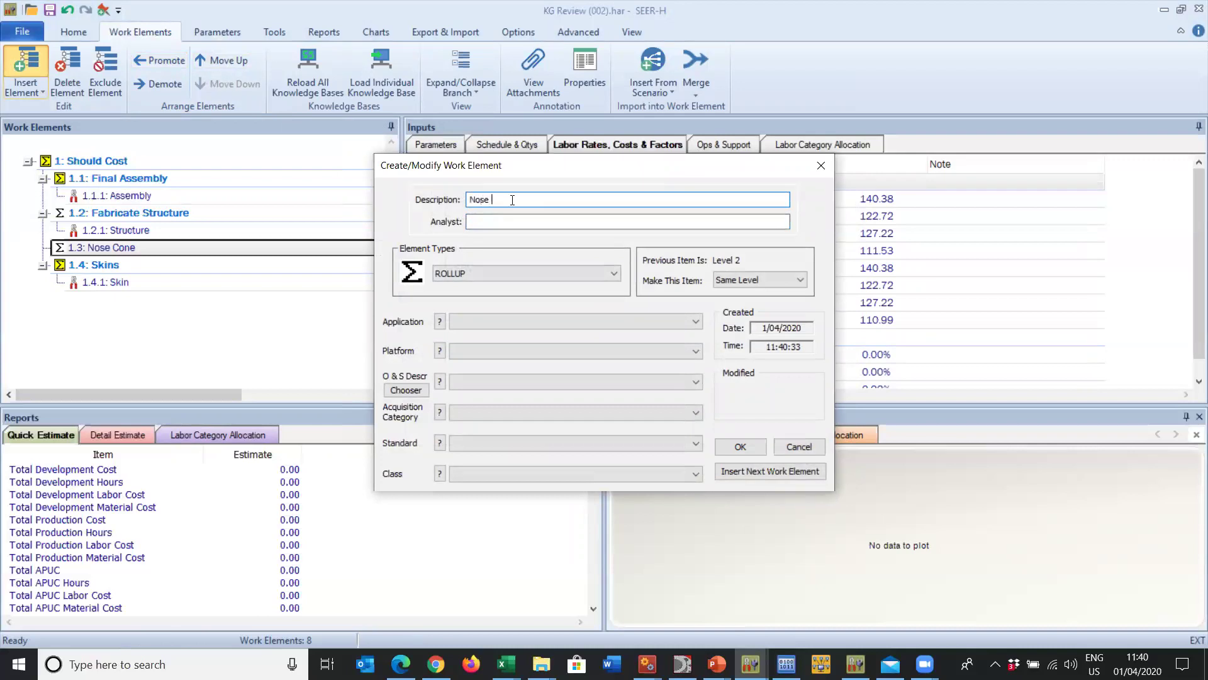
{"action": "type", "text": "Cone"}
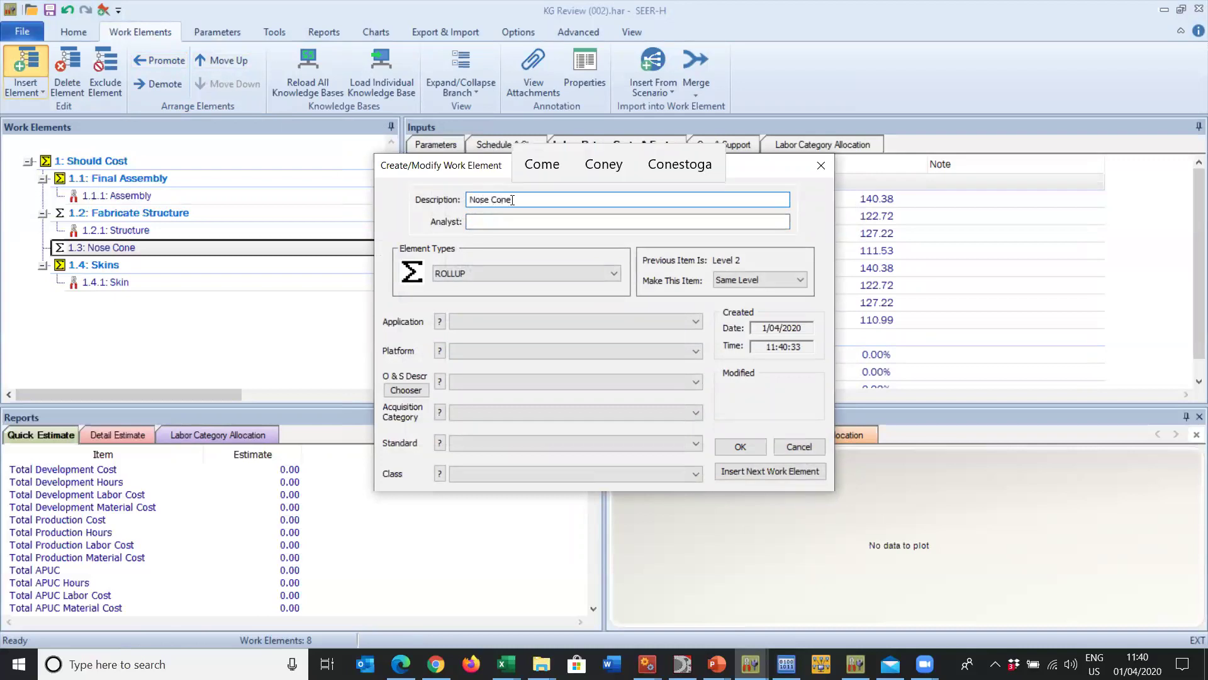
{"action": "left_click", "coordinate": [530, 283]}
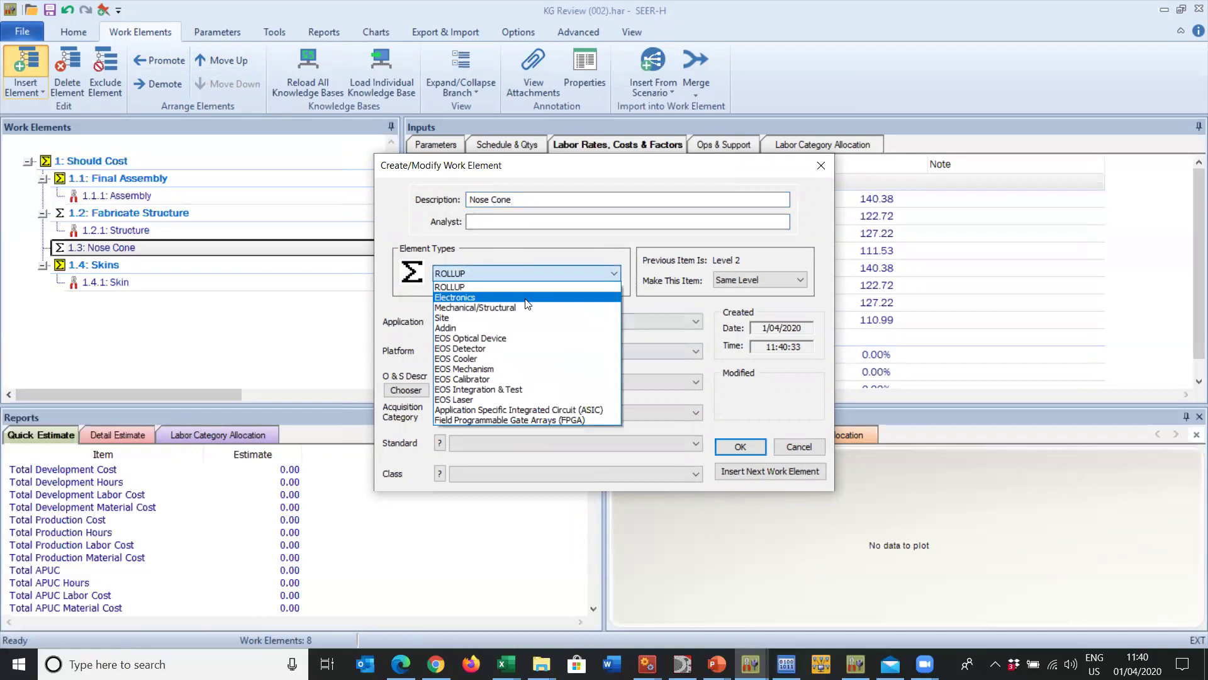
{"action": "left_click", "coordinate": [542, 309]}
{"action": "left_click", "coordinate": [544, 322]}
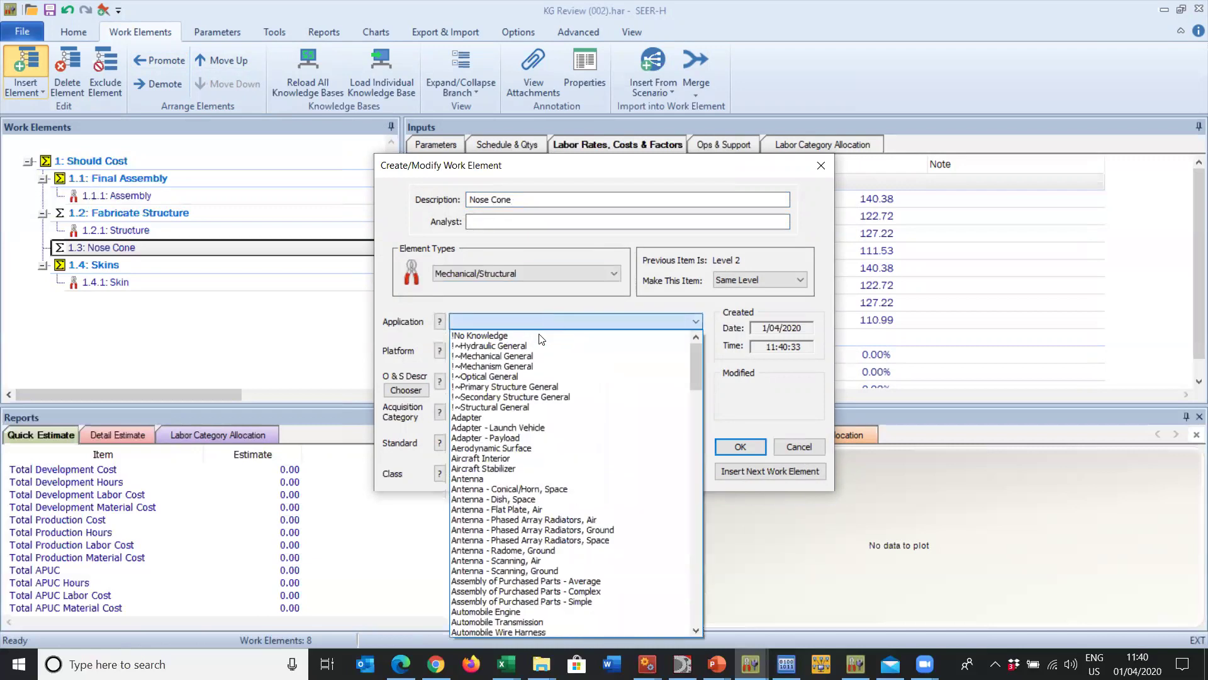
{"action": "left_click", "coordinate": [515, 447]}
Check the Application help confirming Aerodynamic Surface includes nose cones
{"action": "left_click", "coordinate": [439, 321]}
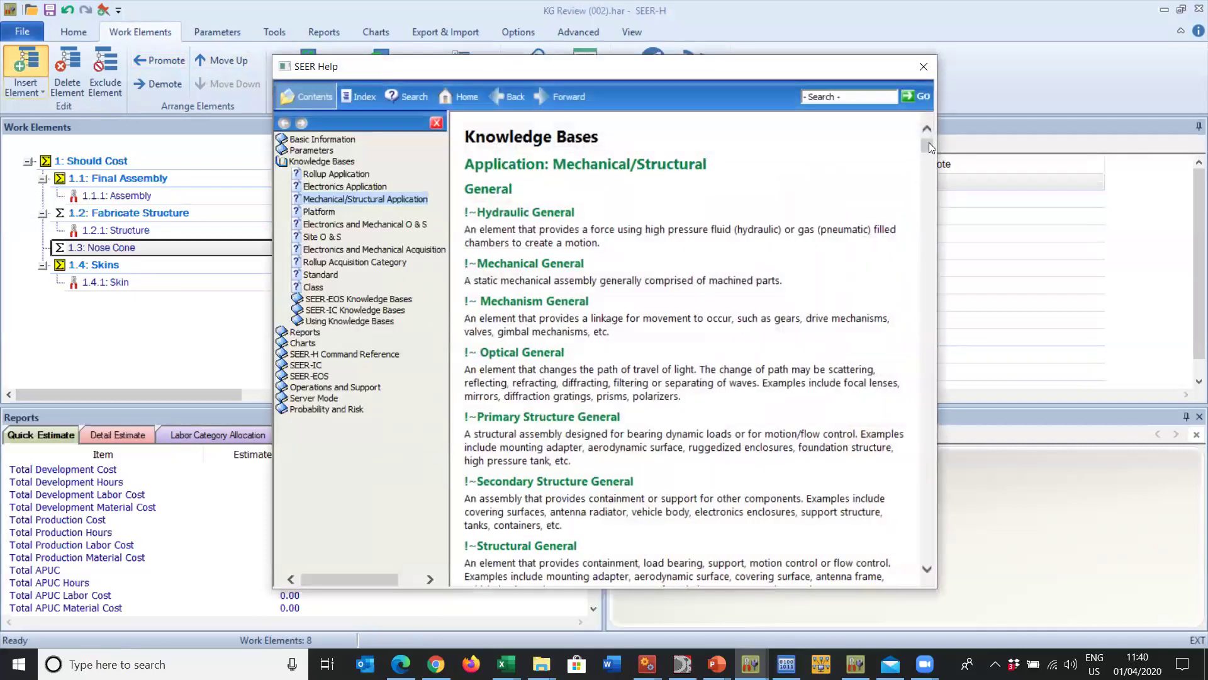
{"action": "left_click_drag", "start_coordinate": [929, 142], "coordinate": [943, 156]}
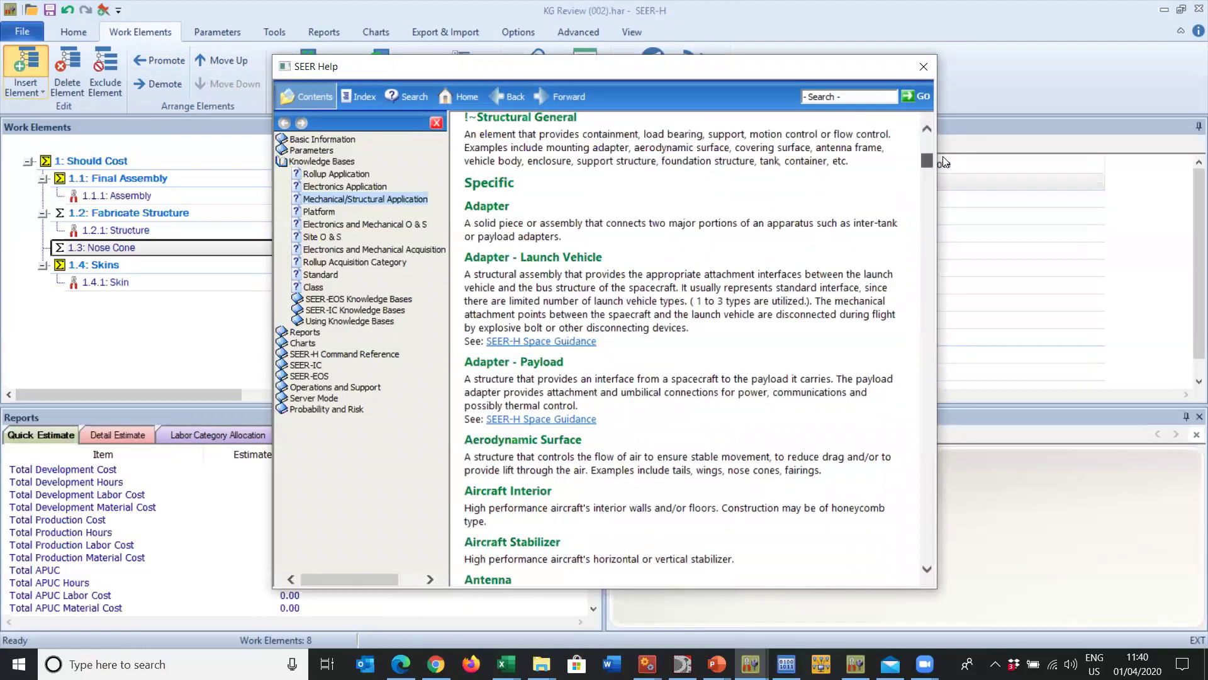
{"action": "left_click_drag", "start_coordinate": [730, 469], "coordinate": [762, 471]}
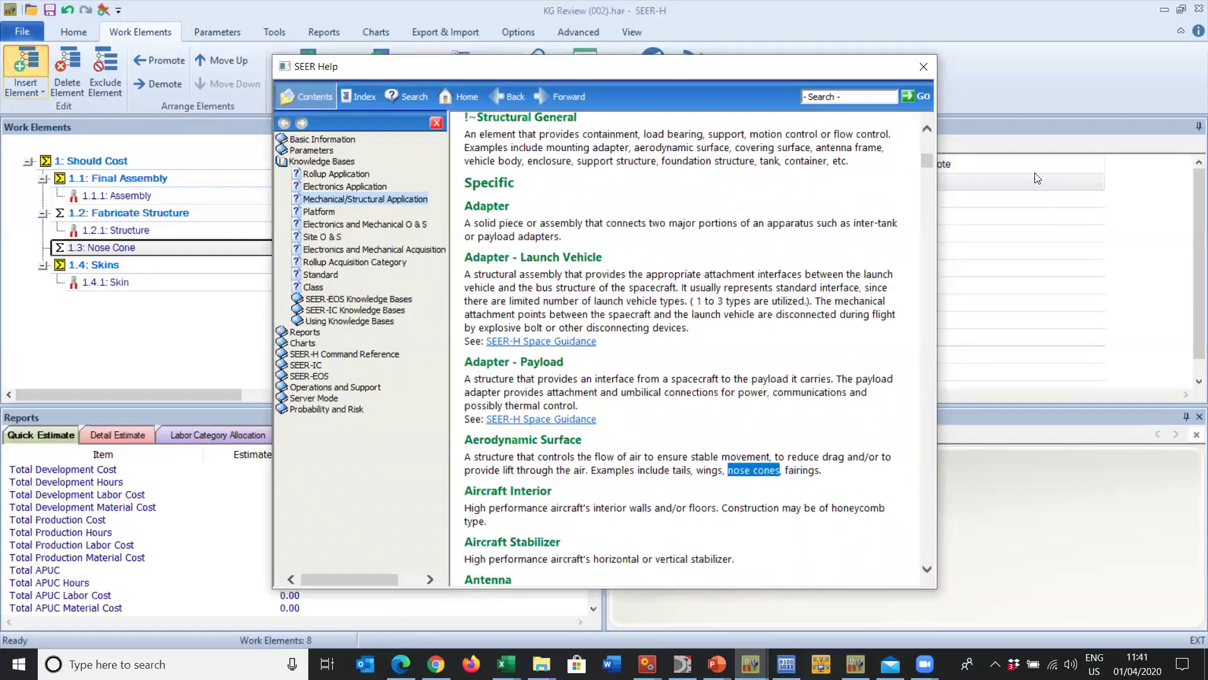
Set platform Air-Manned, no O&S estimate, Build To Print acquisition and Military - Full standard
{"action": "left_click", "coordinate": [923, 67]}
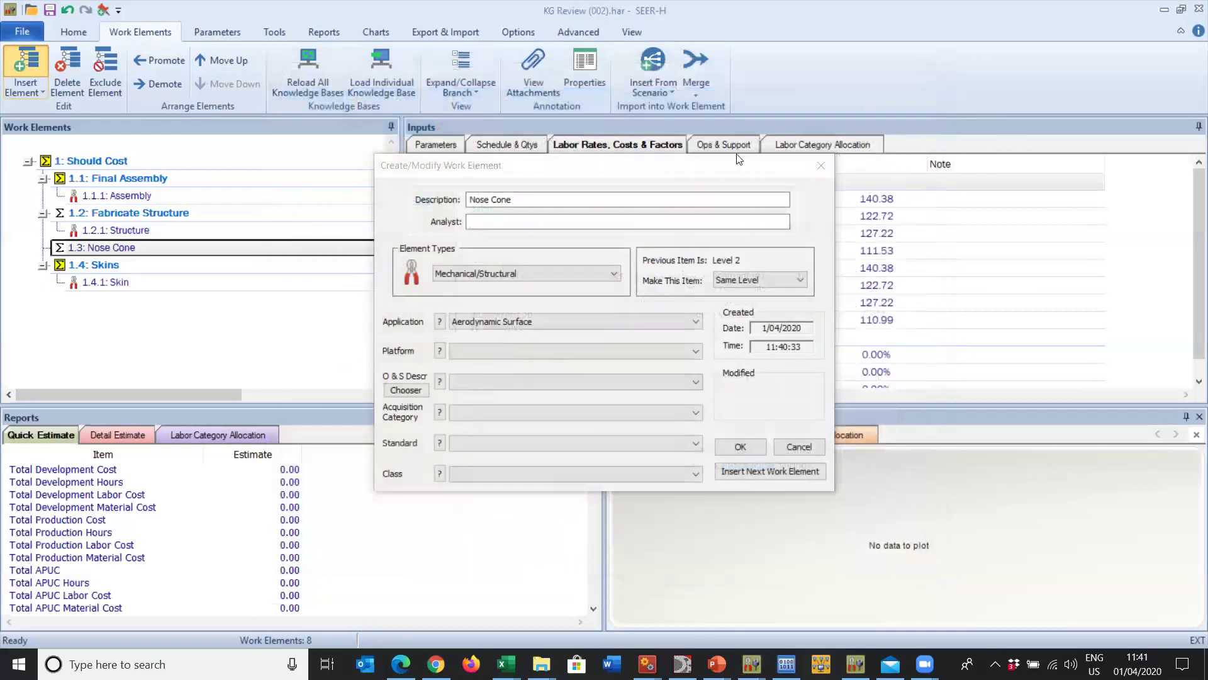
{"action": "left_click", "coordinate": [543, 352]}
{"action": "left_click", "coordinate": [538, 376]}
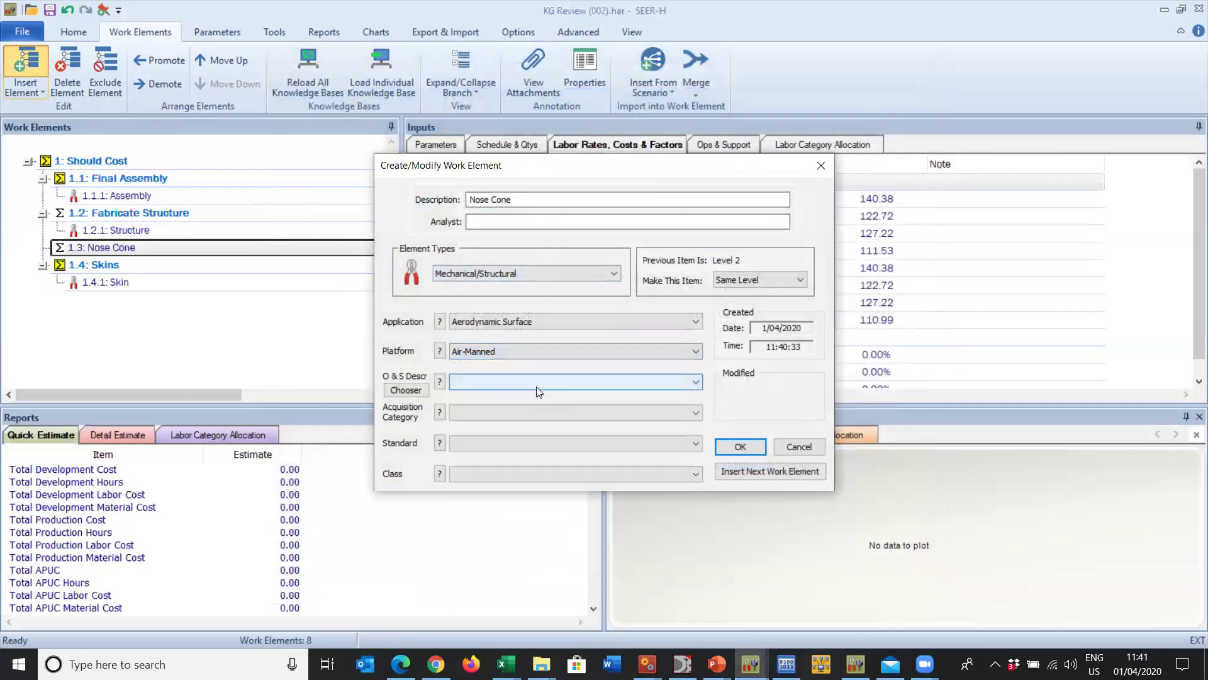
{"action": "left_click", "coordinate": [534, 383]}
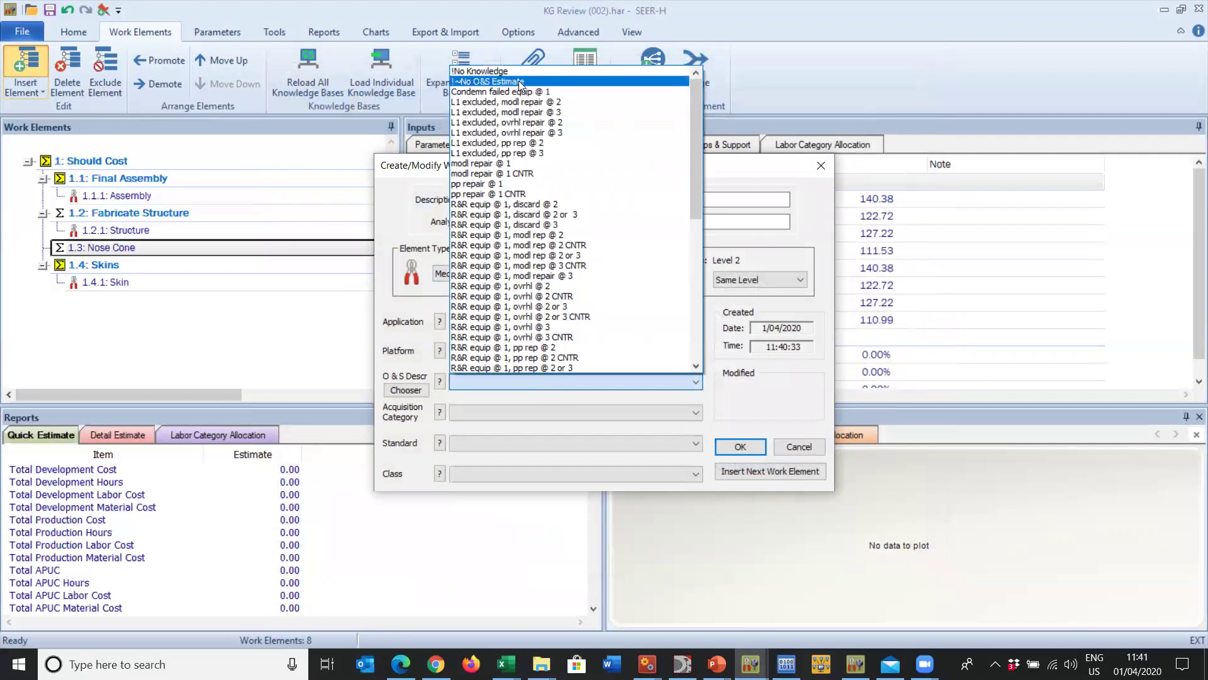
{"action": "left_click", "coordinate": [523, 87]}
{"action": "left_click", "coordinate": [548, 408]}
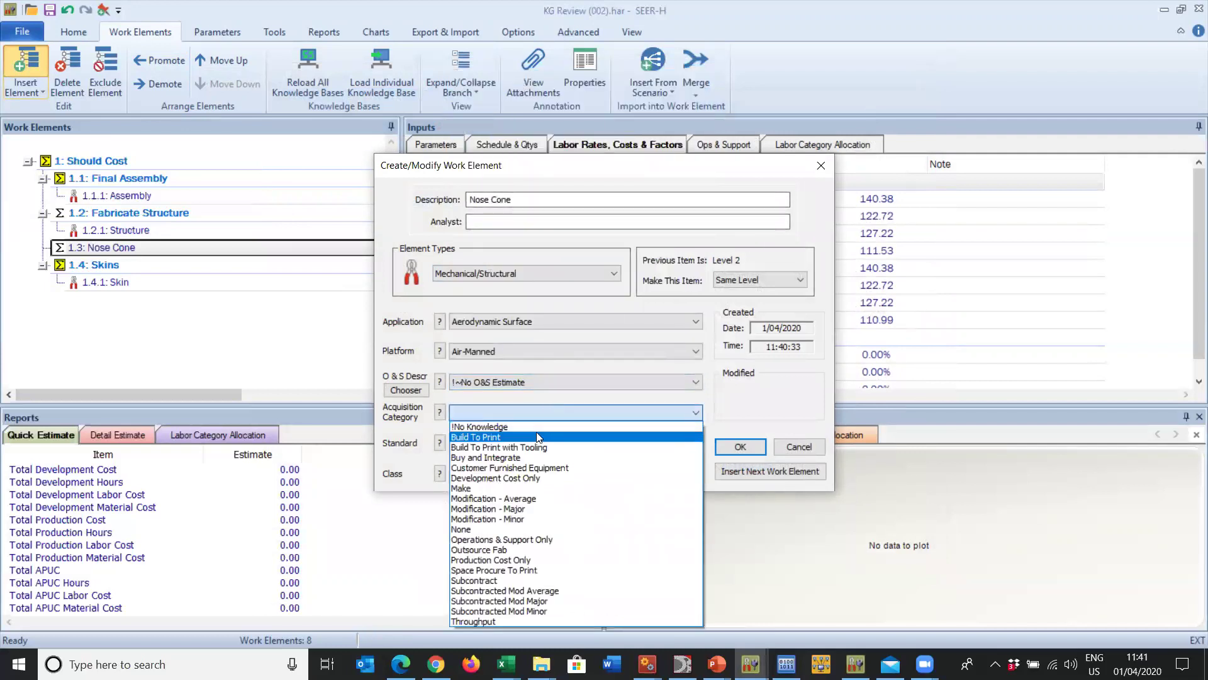
{"action": "left_click", "coordinate": [535, 433]}
{"action": "left_click", "coordinate": [535, 439]}
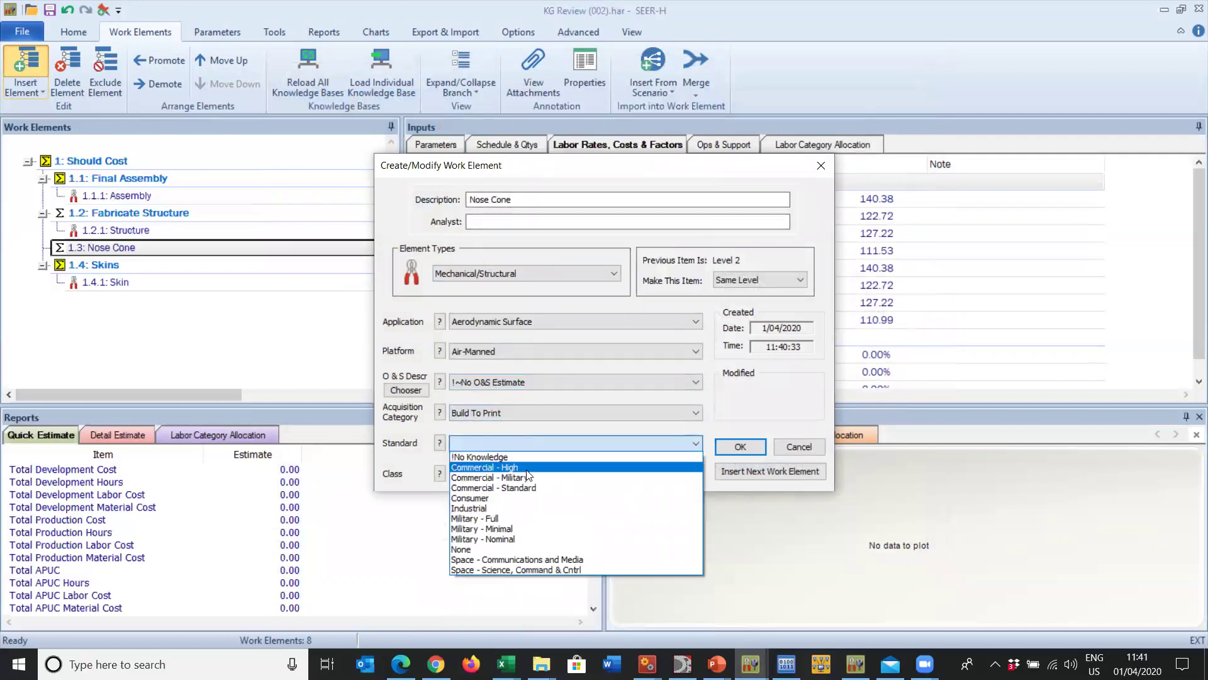
{"action": "left_click", "coordinate": [532, 518]}
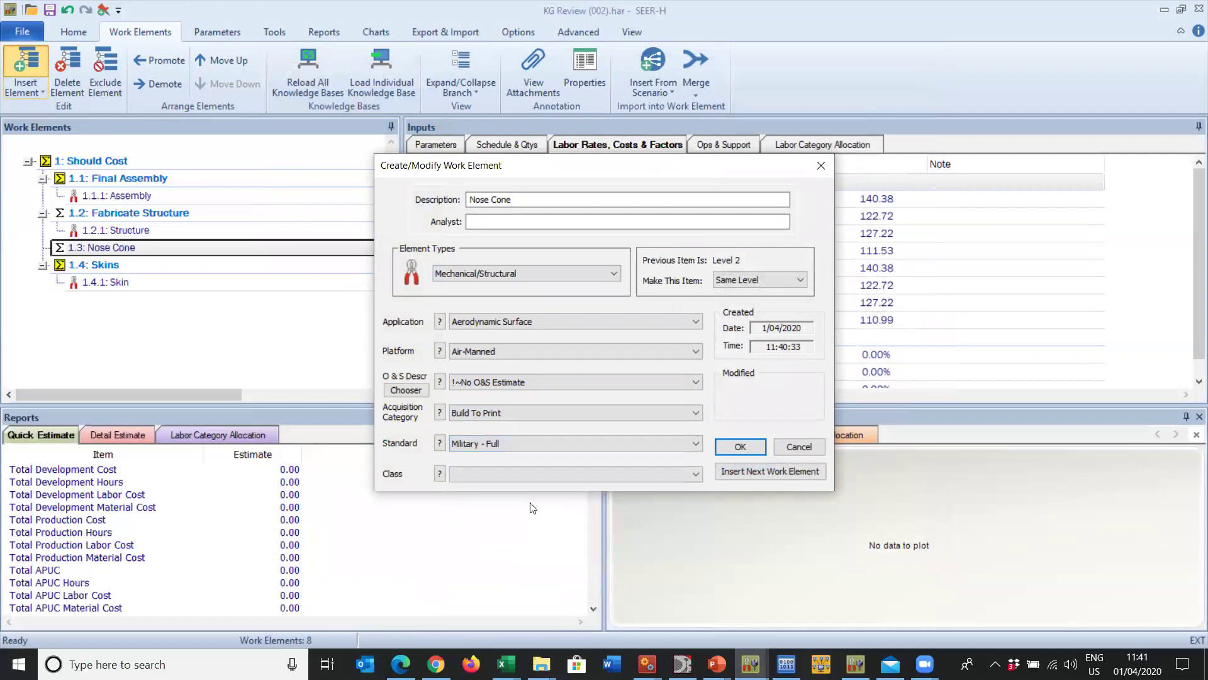
Keep class !No Knowledge, demote one level, and create the 1.3.1 Nose Cone element
{"action": "left_click", "coordinate": [565, 478]}
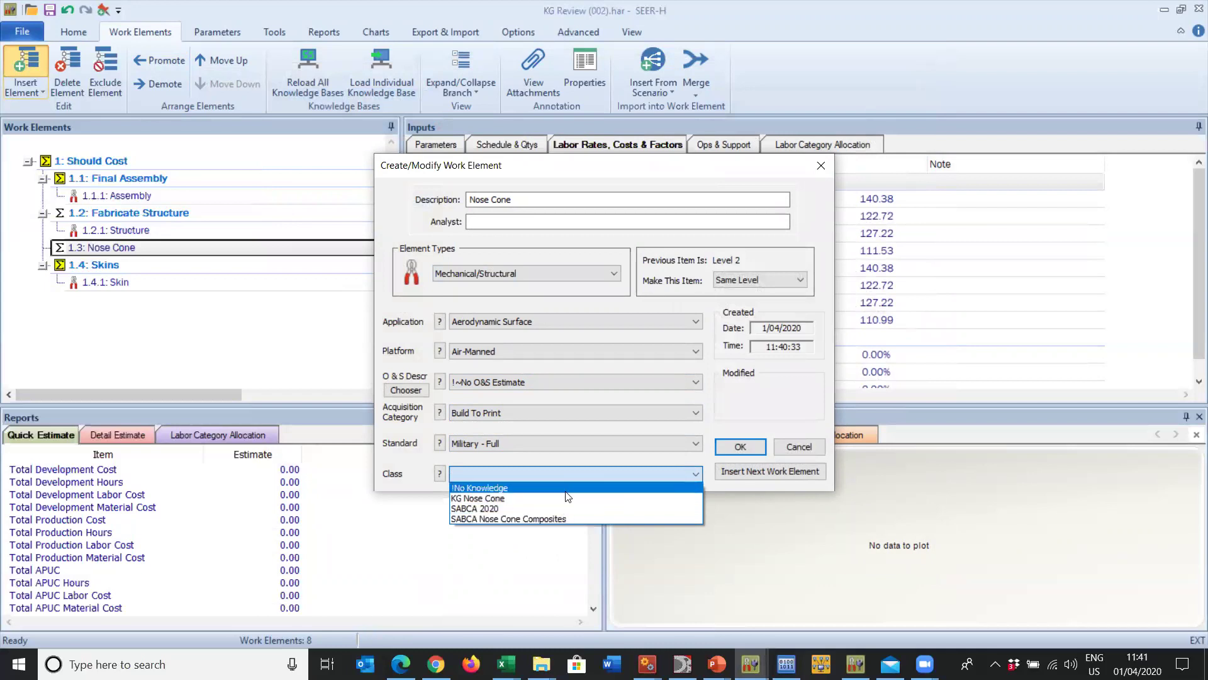
{"action": "left_click", "coordinate": [565, 490]}
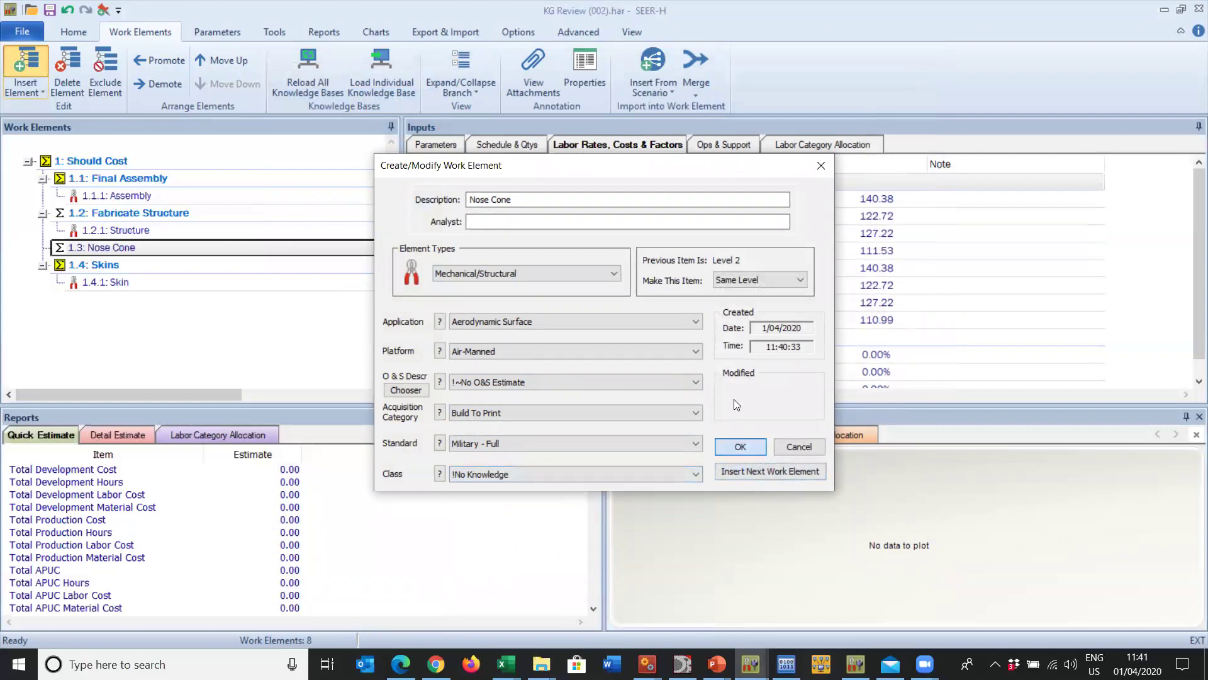
{"action": "left_click", "coordinate": [788, 285]}
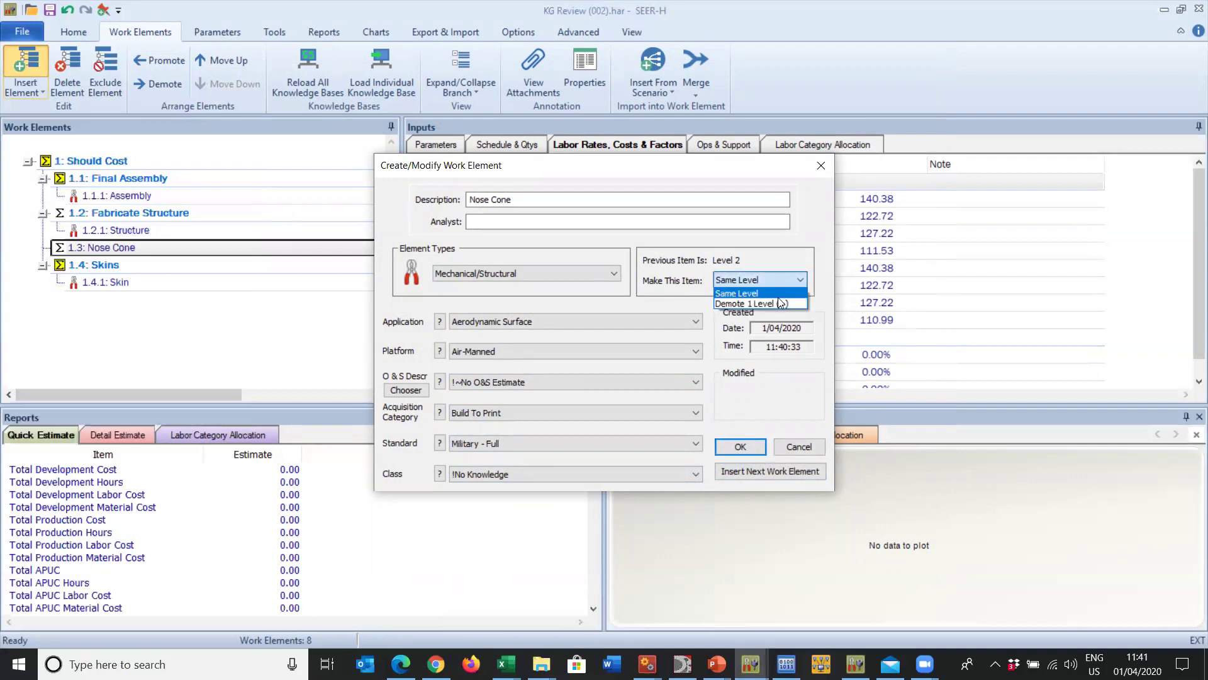
{"action": "left_click", "coordinate": [779, 301]}
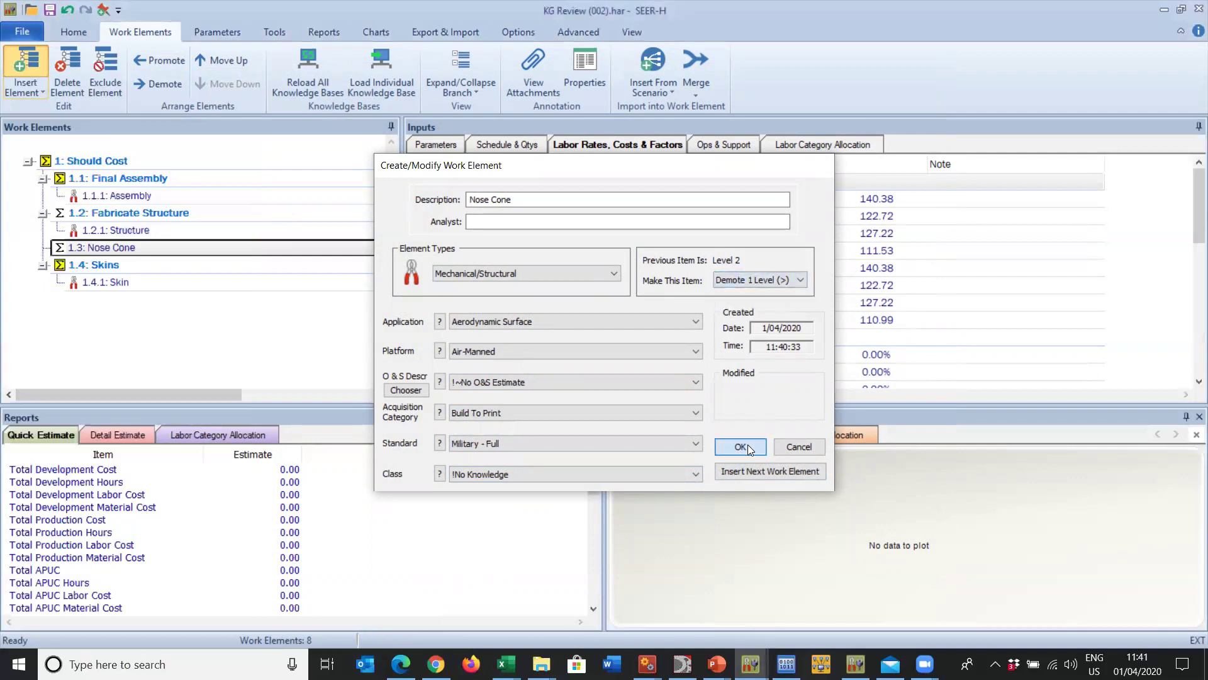
{"action": "left_click", "coordinate": [740, 446]}
{"action": "left_click", "coordinate": [165, 258]}
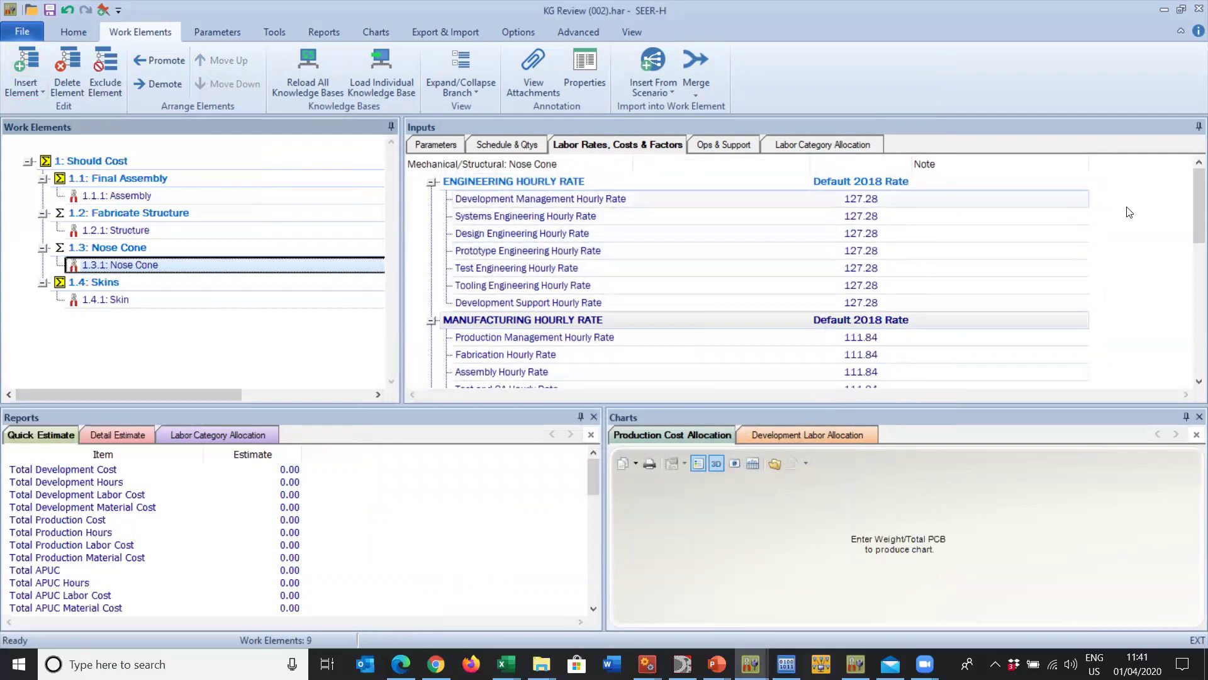
Save the estimate to the Desktop as Demo.HAR
{"action": "scroll", "coordinate": [1191, 184], "scroll_direction": "down", "scroll_amount": 4}
{"action": "scroll", "coordinate": [1191, 184], "scroll_direction": "up", "scroll_amount": 4}
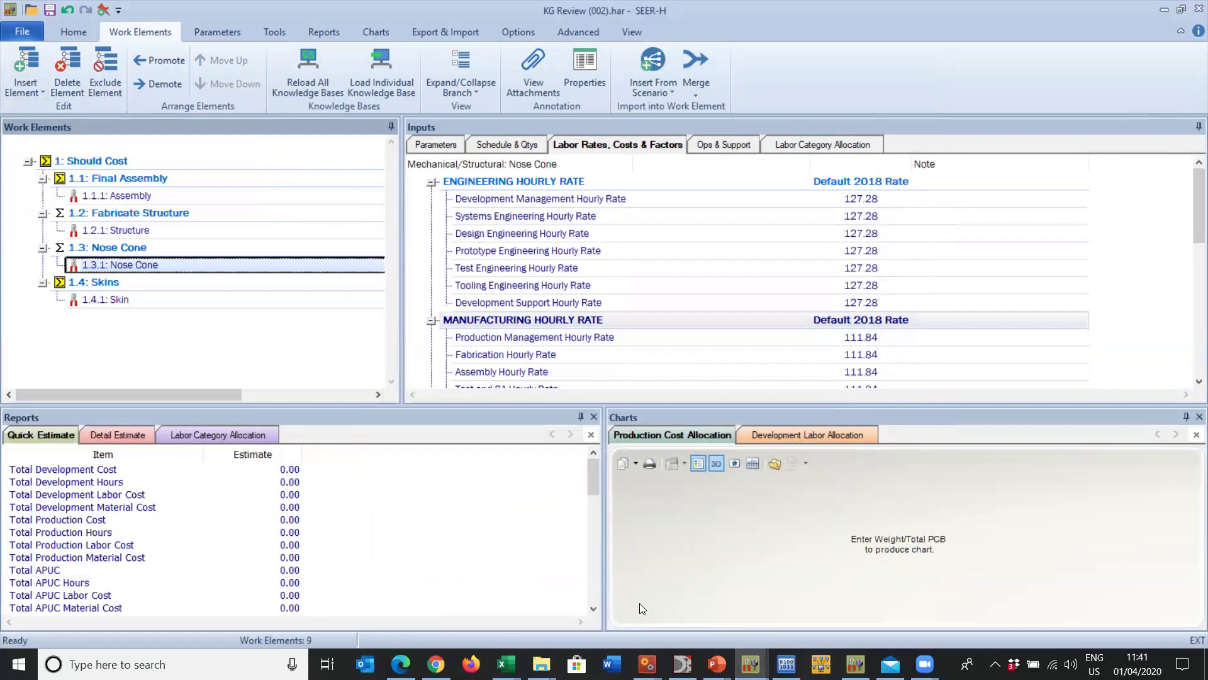
{"action": "left_click", "coordinate": [19, 32]}
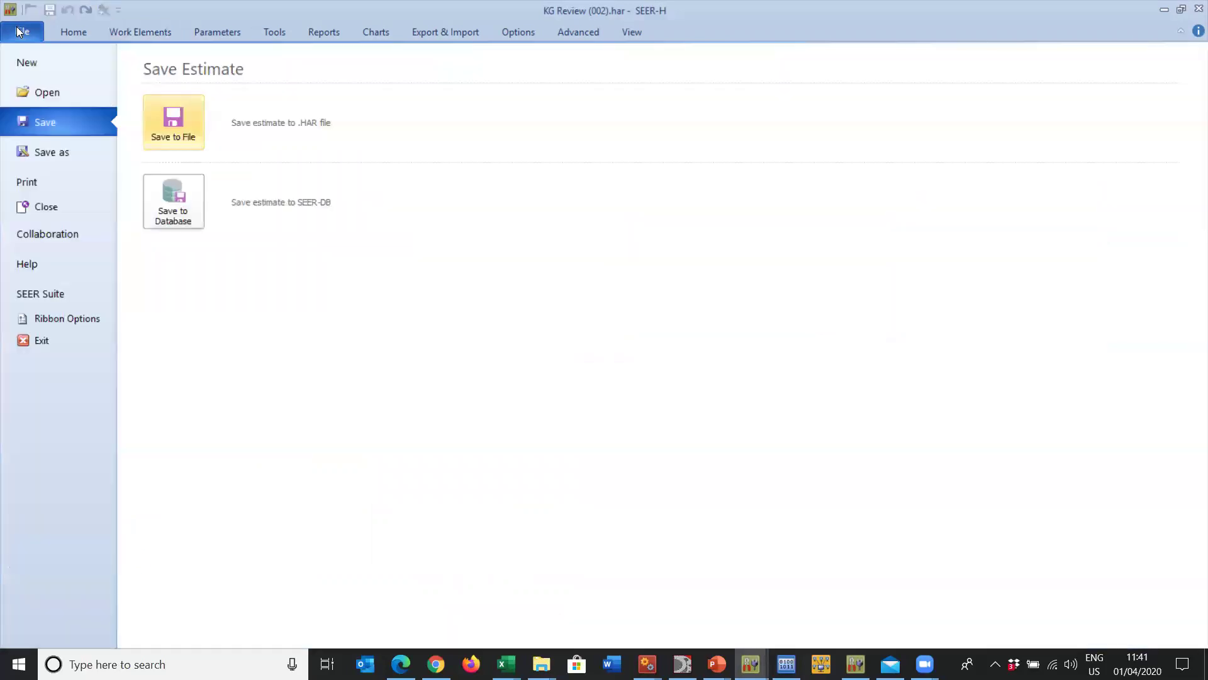
{"action": "left_click", "coordinate": [45, 151]}
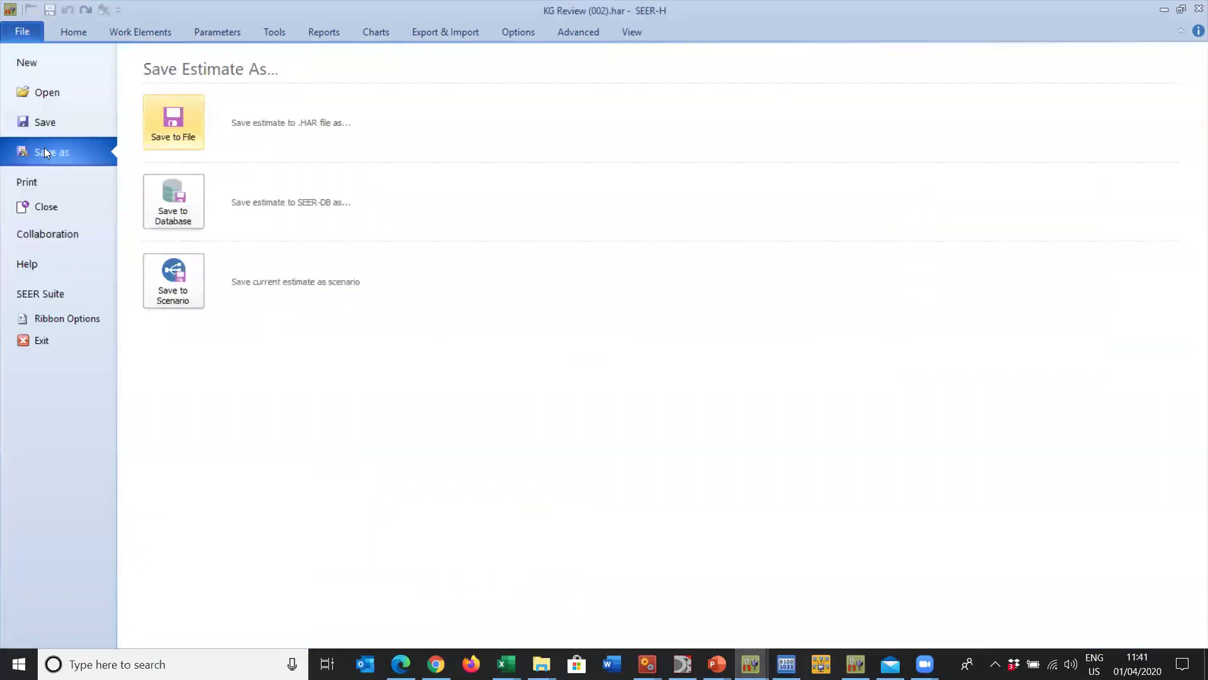
{"action": "left_click", "coordinate": [180, 124]}
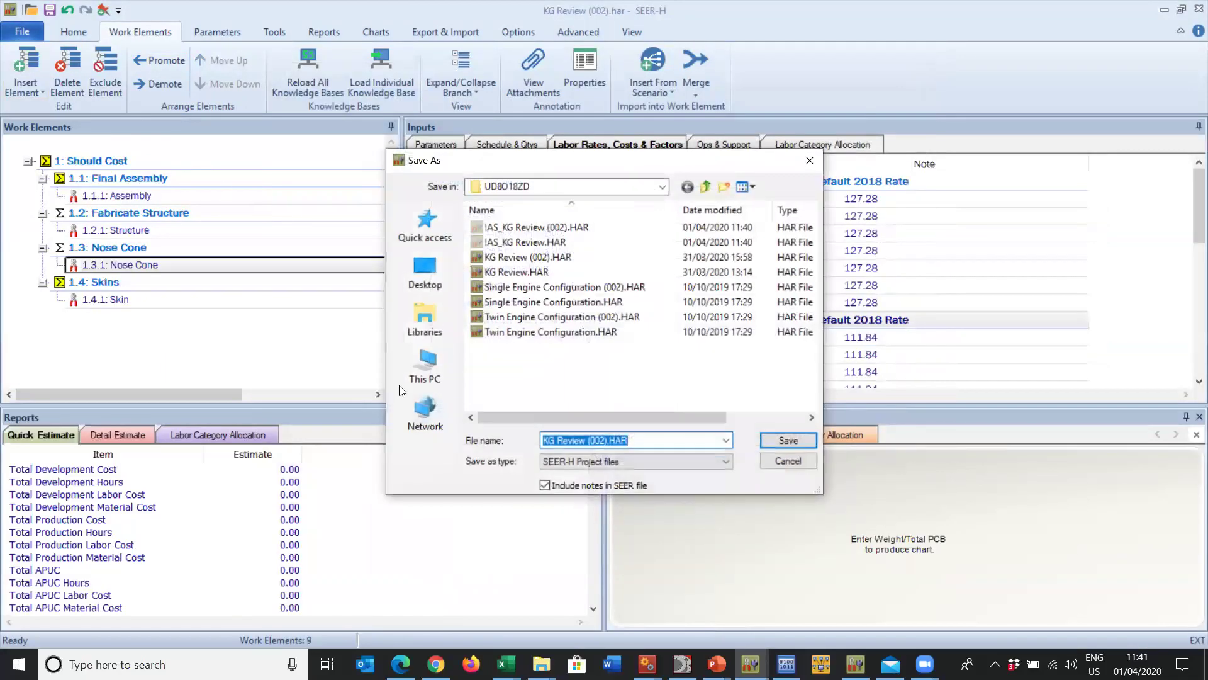
{"action": "left_click", "coordinate": [426, 271]}
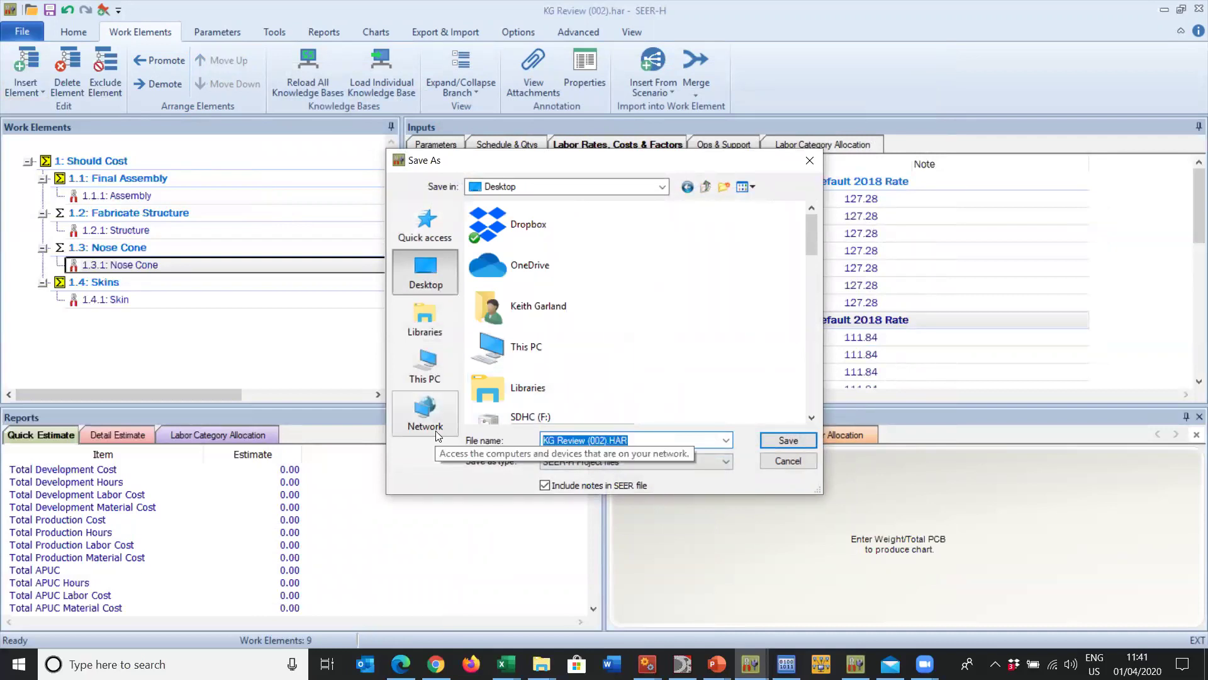
{"action": "type", "text": "Demo"}
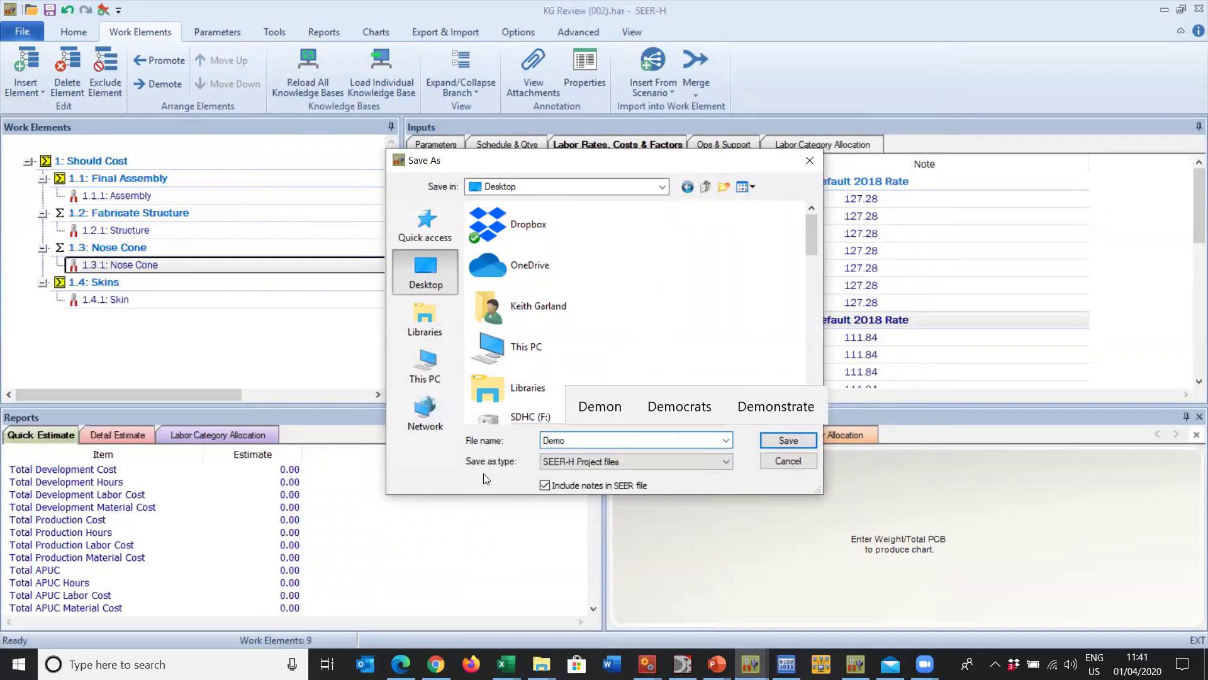
{"action": "left_click", "coordinate": [809, 440]}
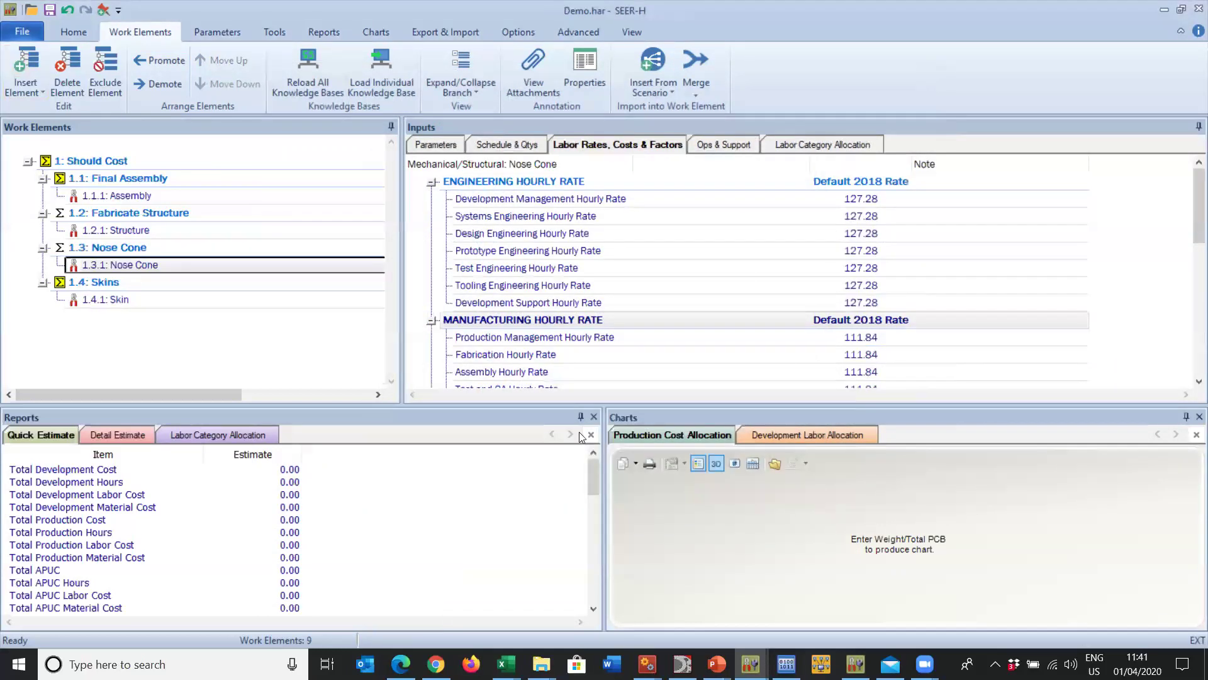
Start a new estimate and cancel its Project Settings dialog
{"action": "left_click", "coordinate": [18, 29]}
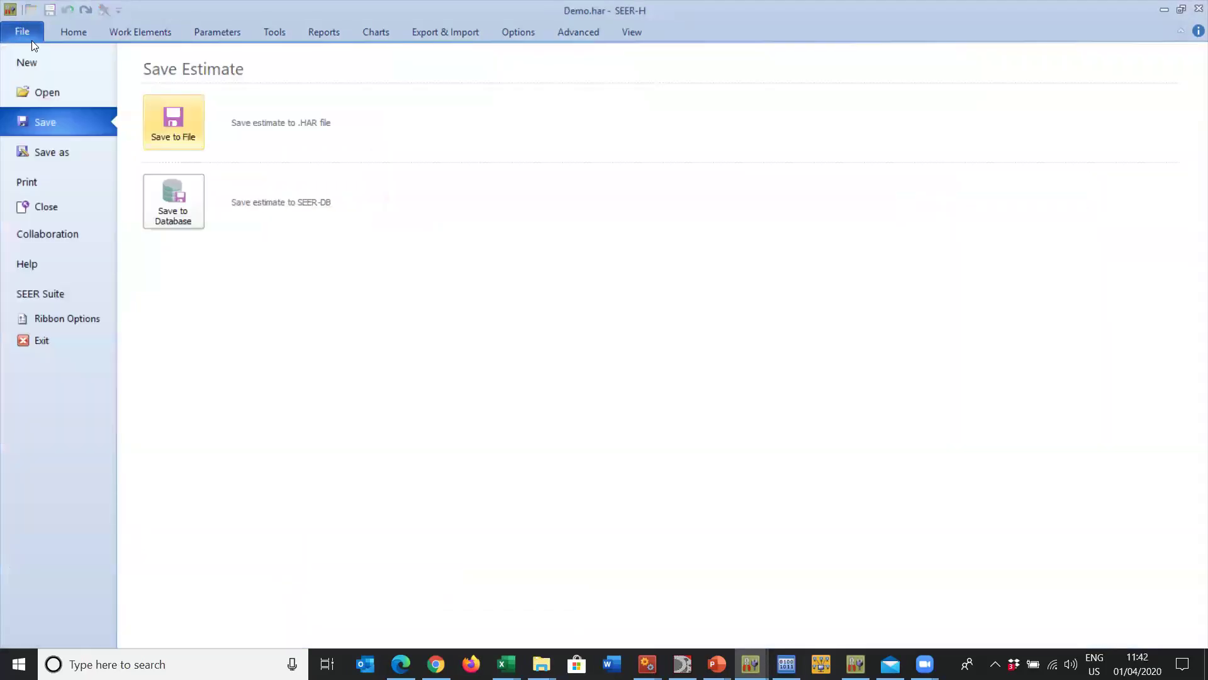
{"action": "left_click", "coordinate": [34, 61]}
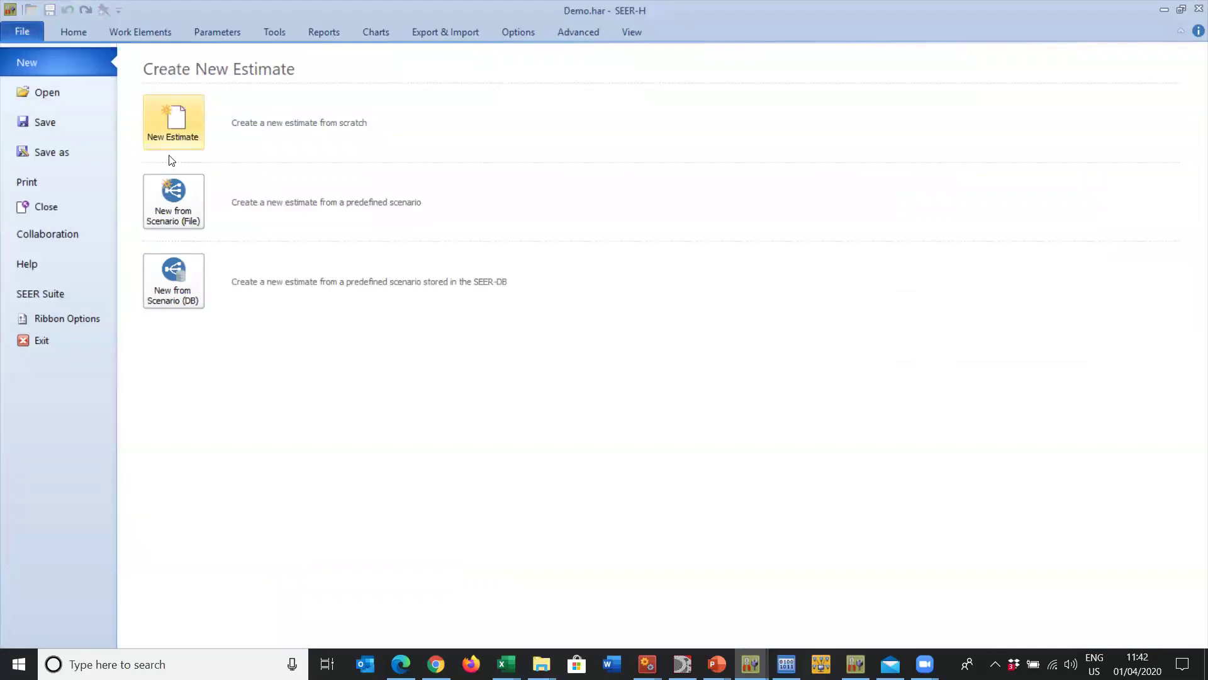
{"action": "left_click", "coordinate": [172, 134]}
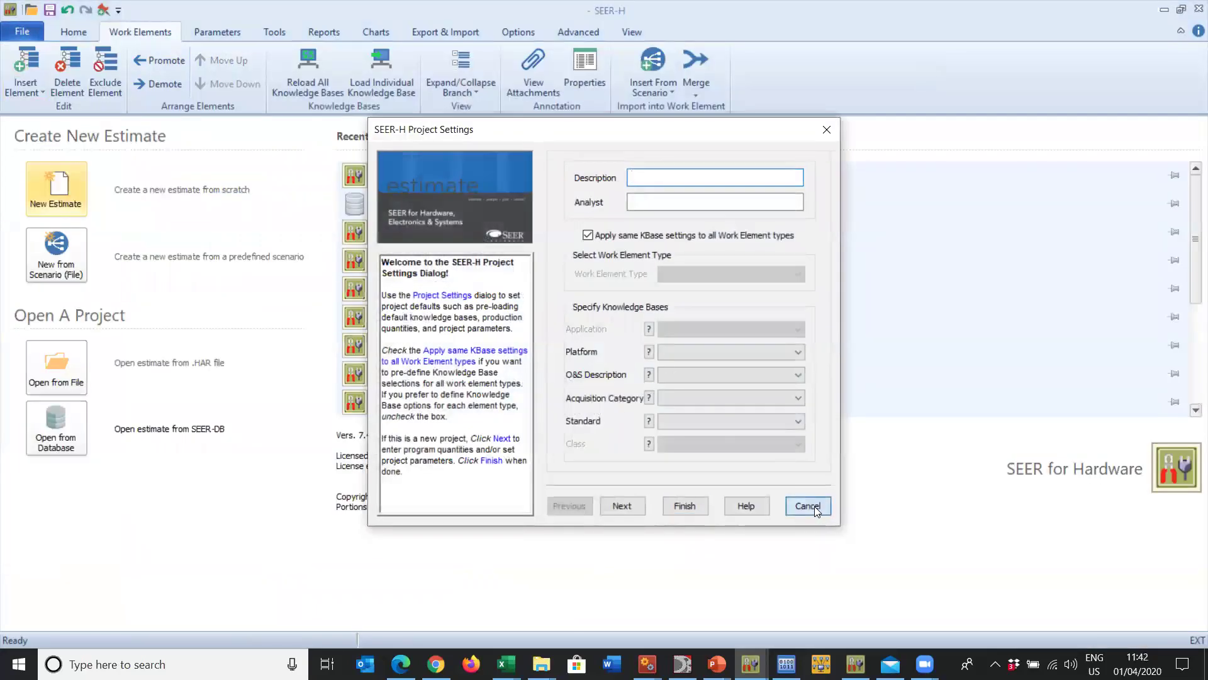
{"action": "left_click", "coordinate": [813, 506]}
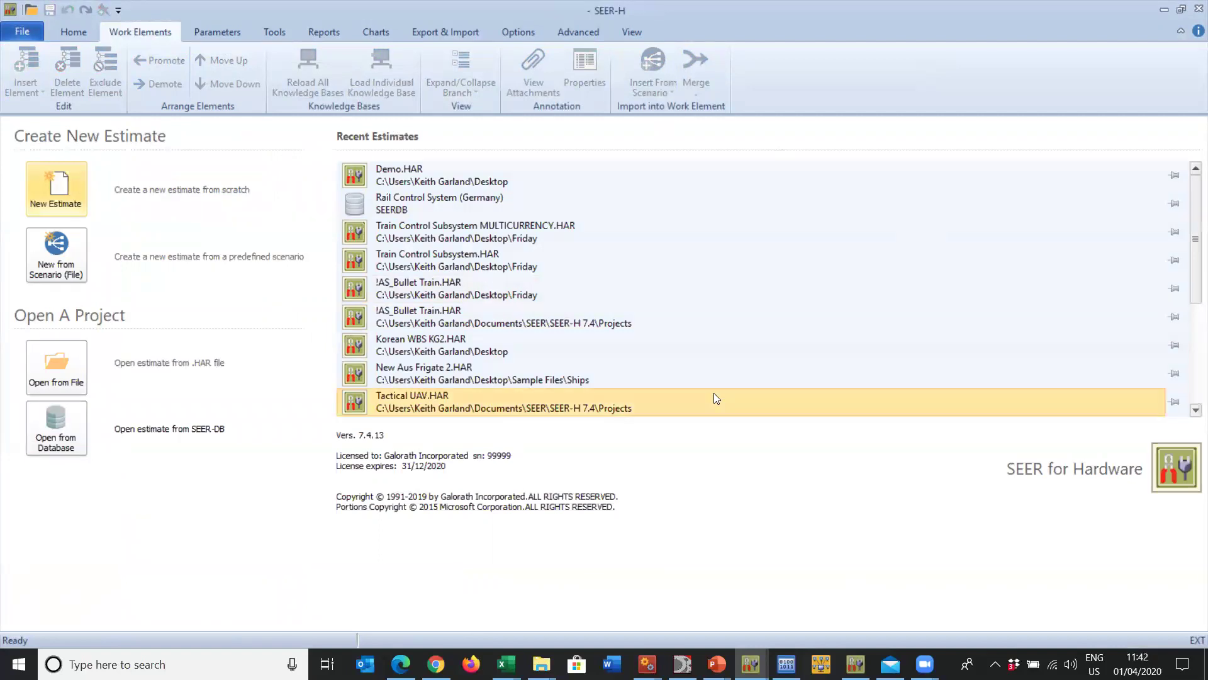
Open Maintain Knowledge Bases filtered to Platform category and Mechanical/Structural type
{"action": "left_click", "coordinate": [569, 36]}
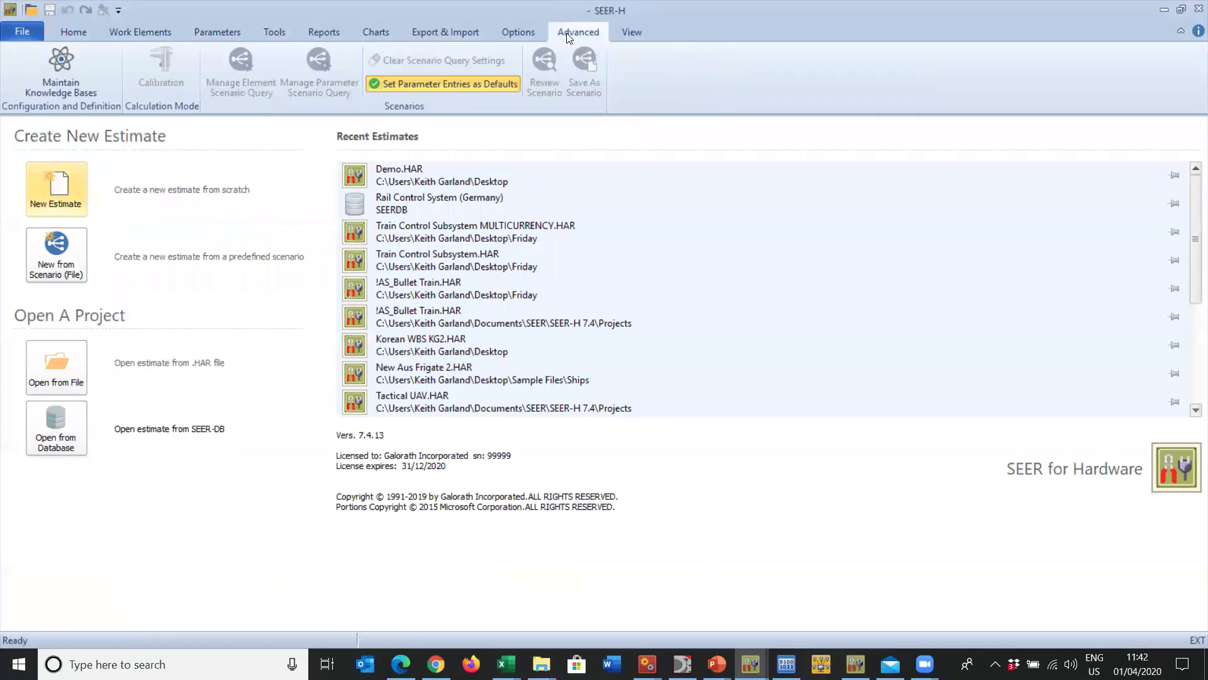
{"action": "left_click", "coordinate": [56, 81]}
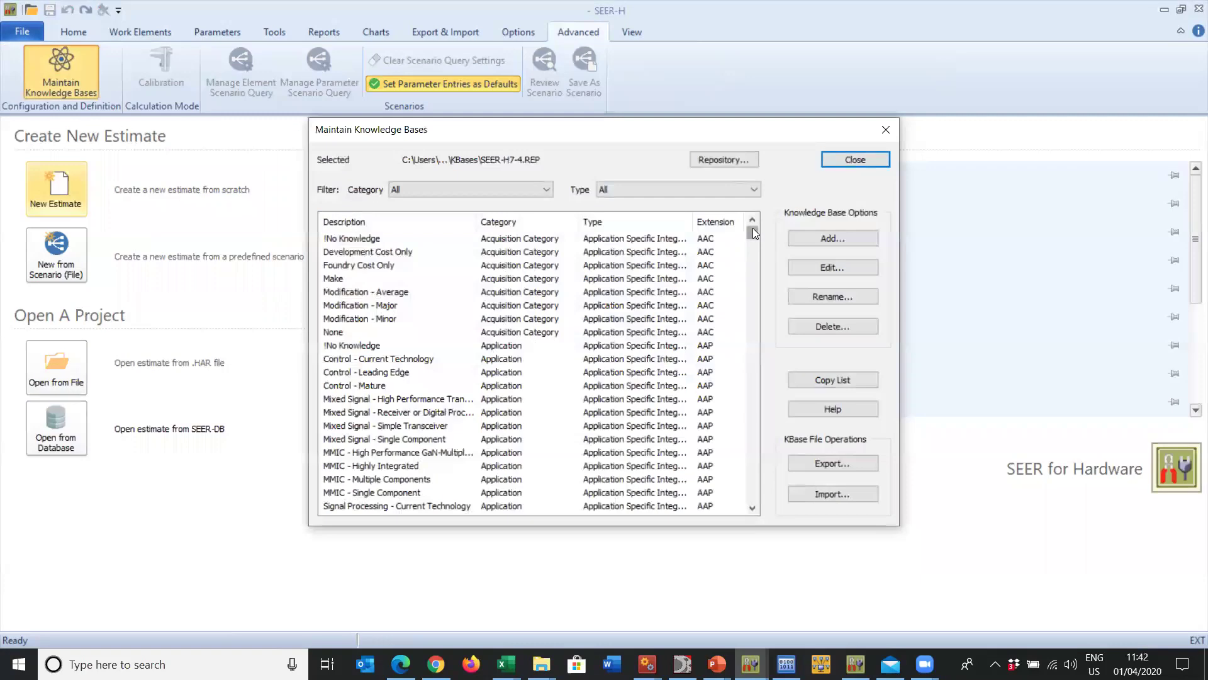
{"action": "mouse_move", "coordinate": [752, 228]}
{"action": "left_mouse_down"}
{"action": "mouse_move", "coordinate": [762, 286]}
{"action": "mouse_move", "coordinate": [752, 219]}
{"action": "left_mouse_up"}
{"action": "left_click", "coordinate": [540, 192]}
{"action": "left_click", "coordinate": [529, 215]}
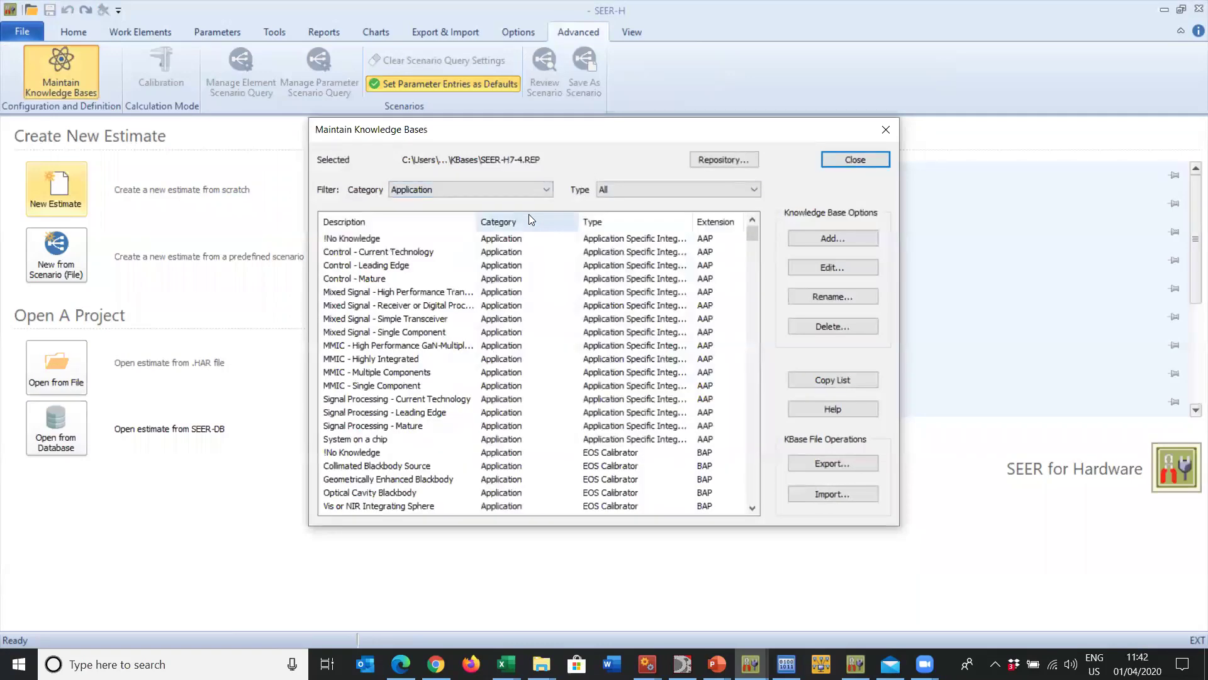
{"action": "left_click", "coordinate": [546, 189]}
{"action": "left_click", "coordinate": [529, 225]}
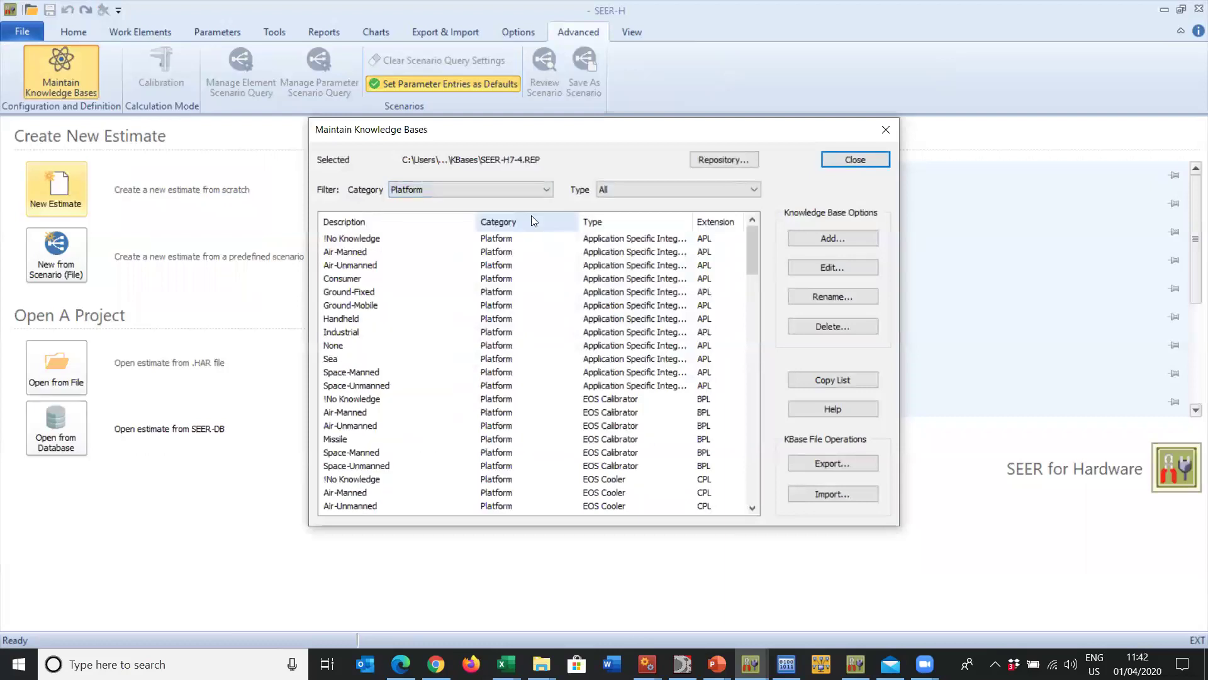
{"action": "left_click", "coordinate": [619, 193]}
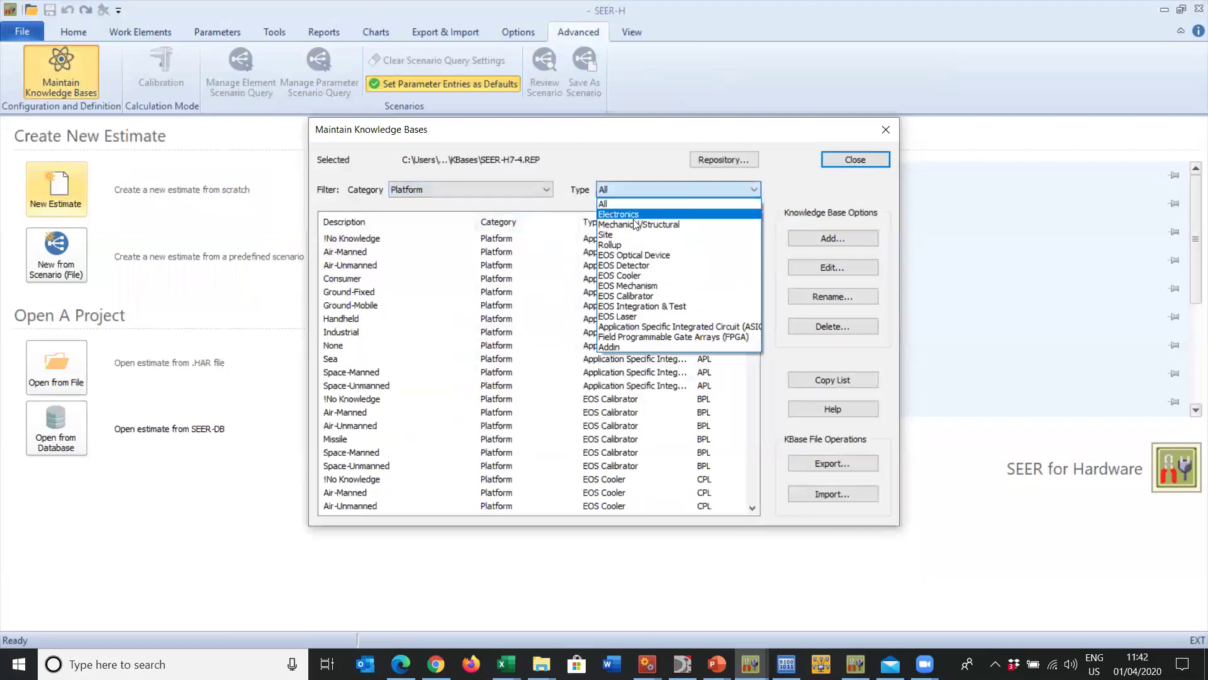
{"action": "left_click", "coordinate": [639, 225]}
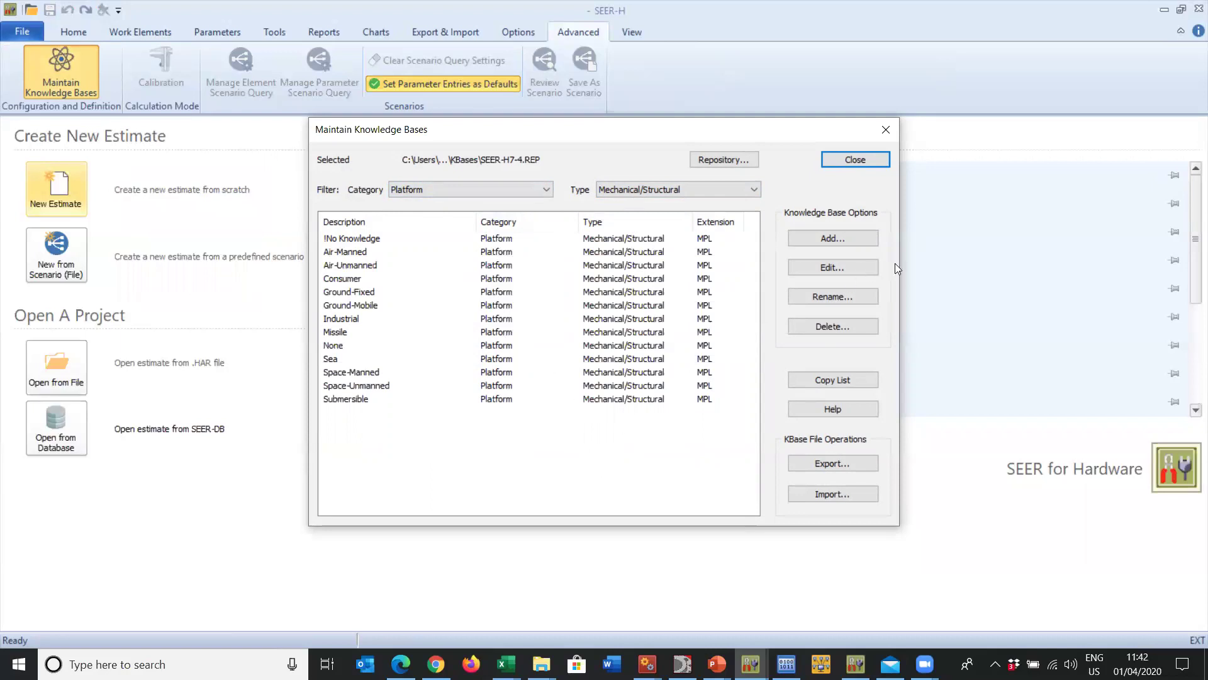
Add a Mechanical/Structural work element described as 'Your Company 2020 EC'
{"action": "left_click", "coordinate": [844, 238]}
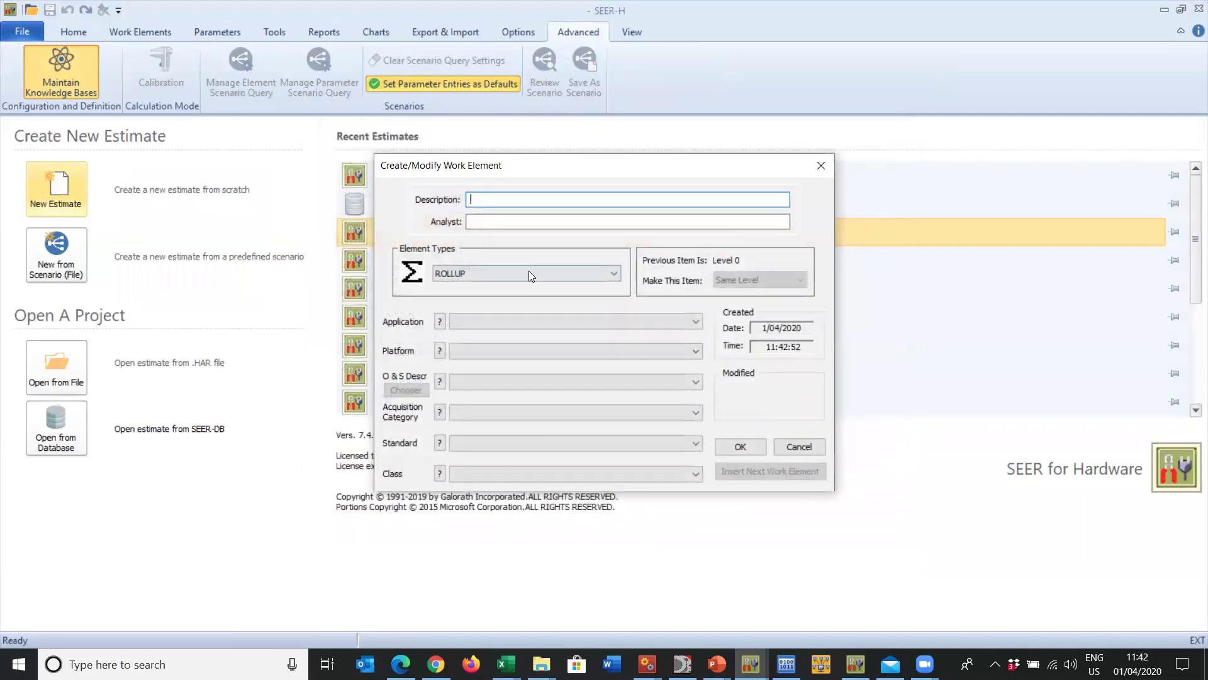
{"action": "left_click", "coordinate": [529, 272]}
{"action": "left_click", "coordinate": [525, 304]}
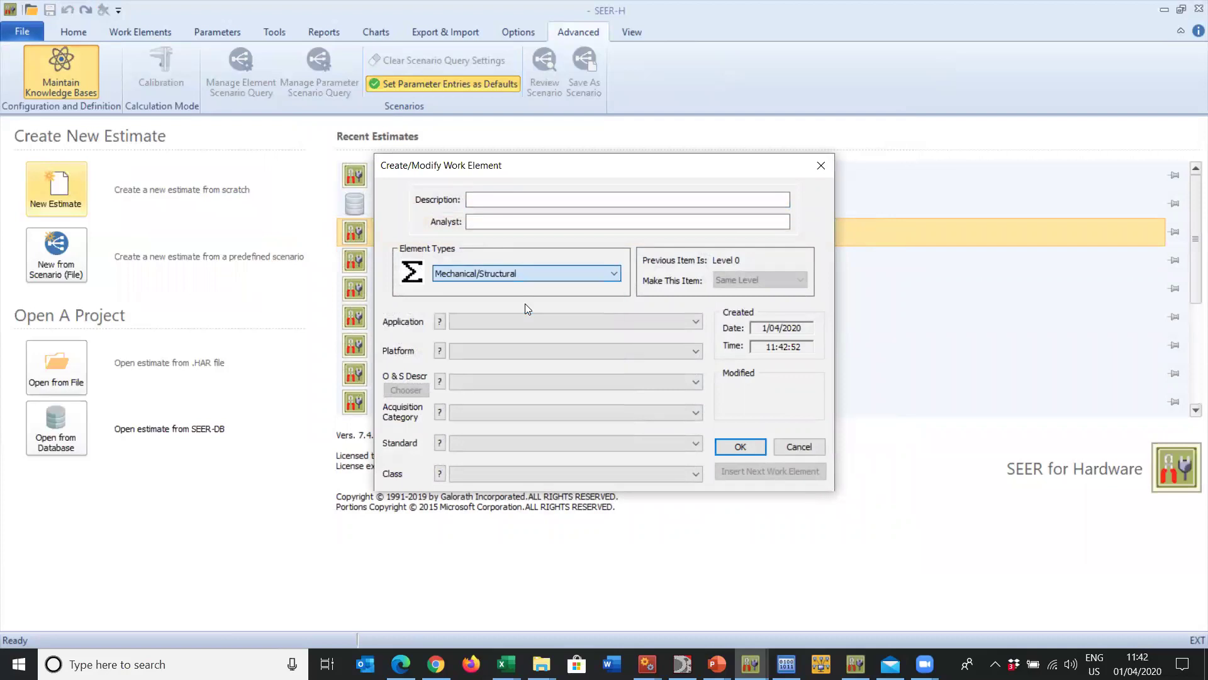
{"action": "left_click", "coordinate": [492, 197]}
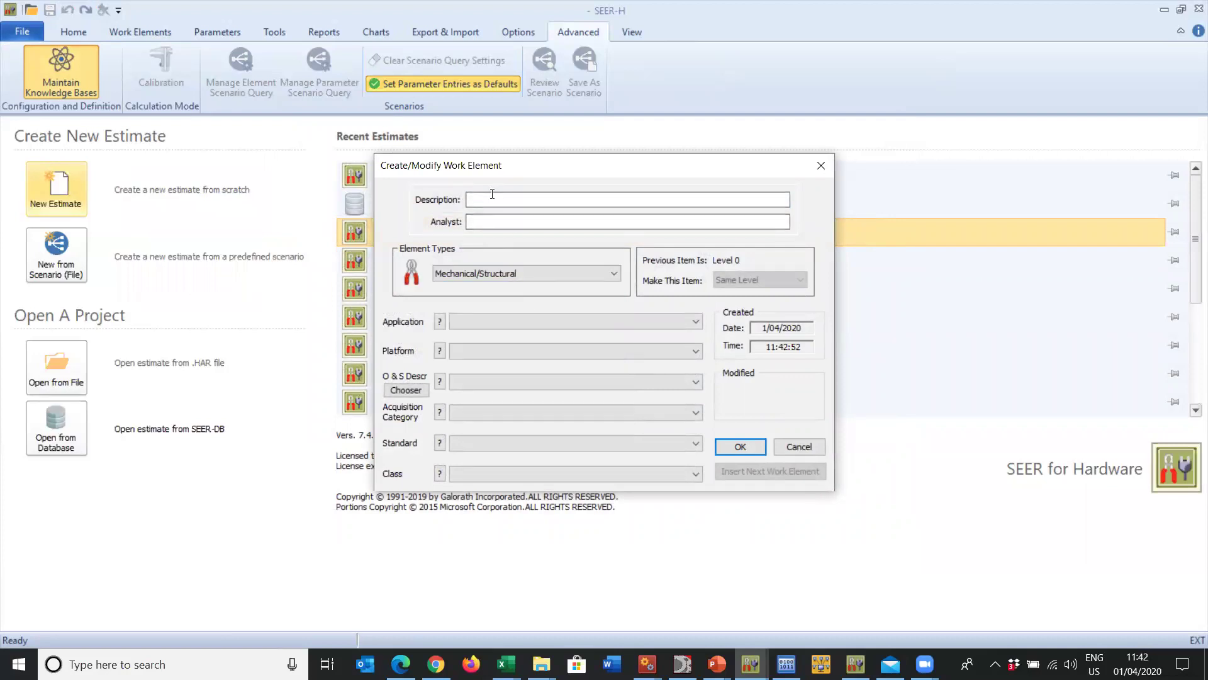
{"action": "type", "text": "You"}
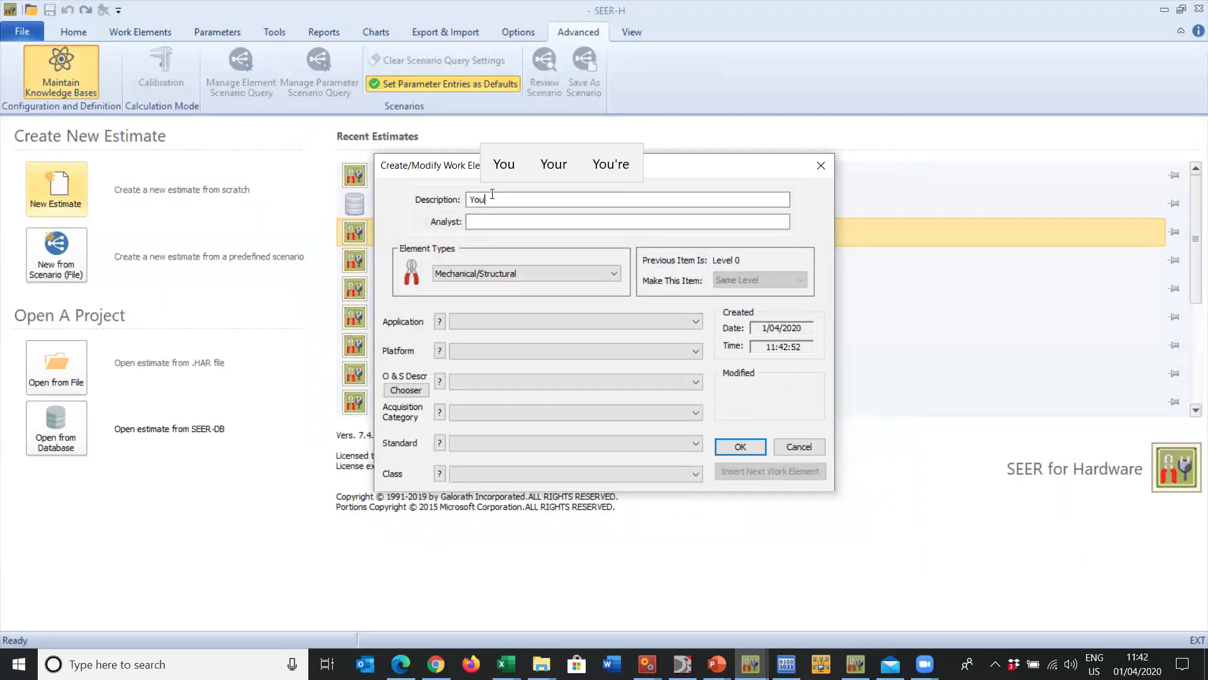
{"action": "type", "text": "r Compam"}
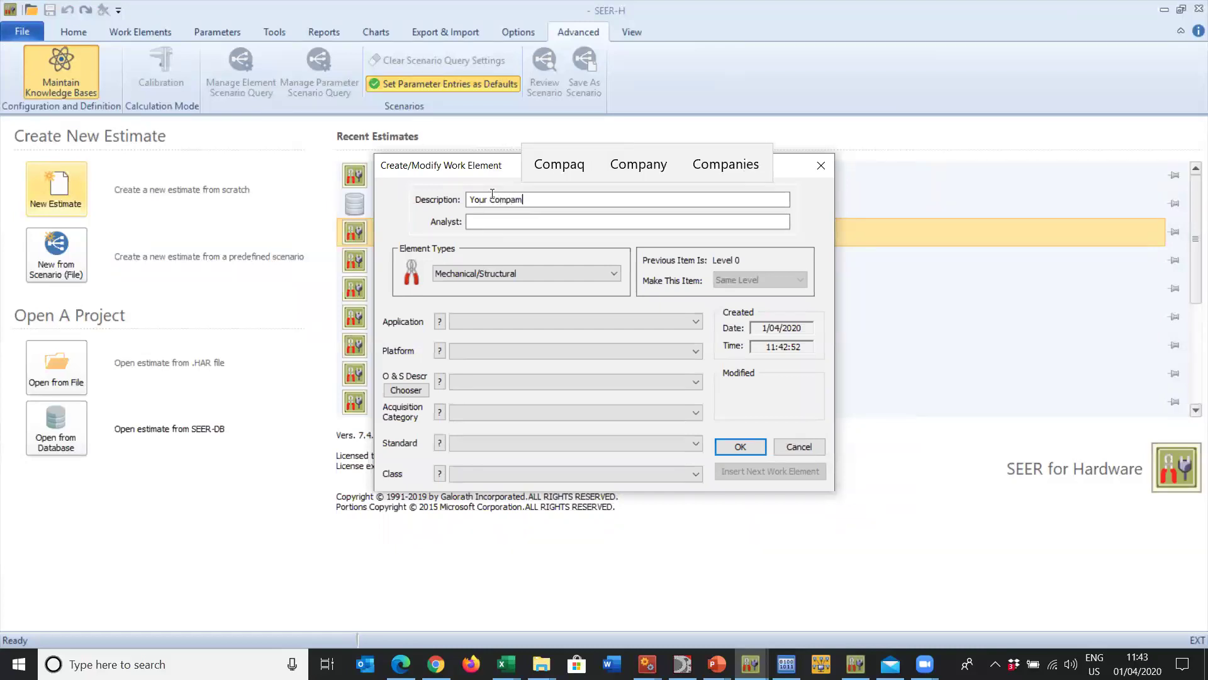
{"action": "key", "text": "BackSpace"}
{"action": "type", "text": "ny "}
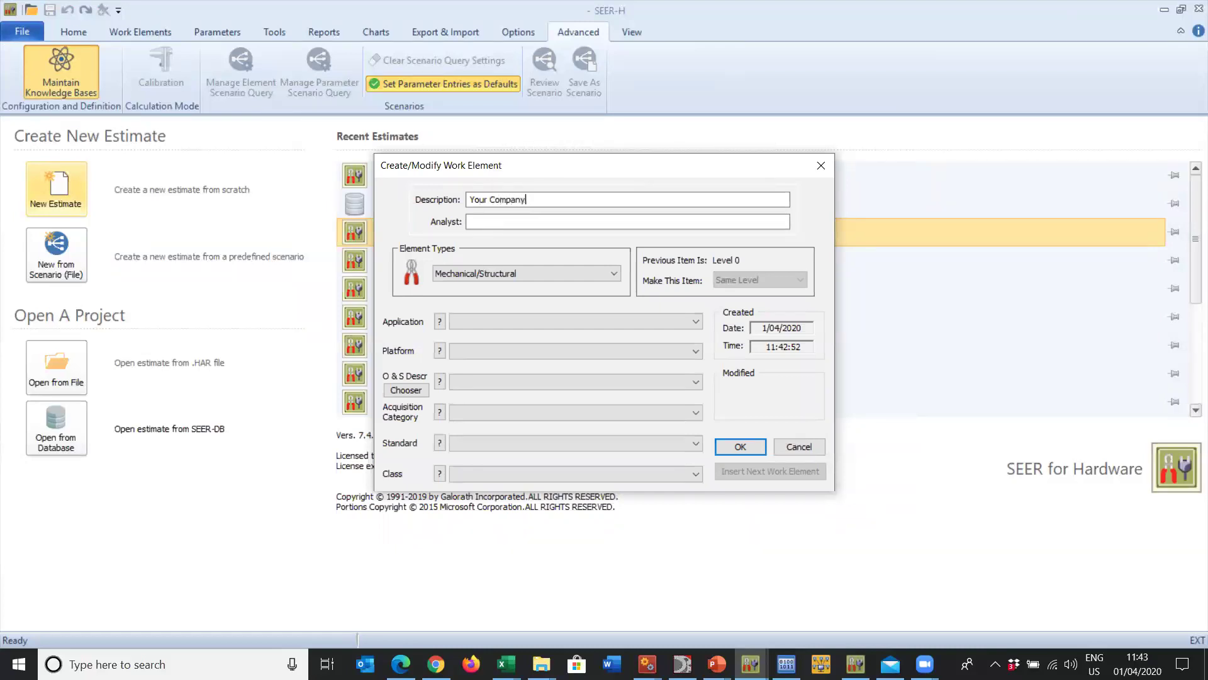
{"action": "type", "text": "2020 EC"}
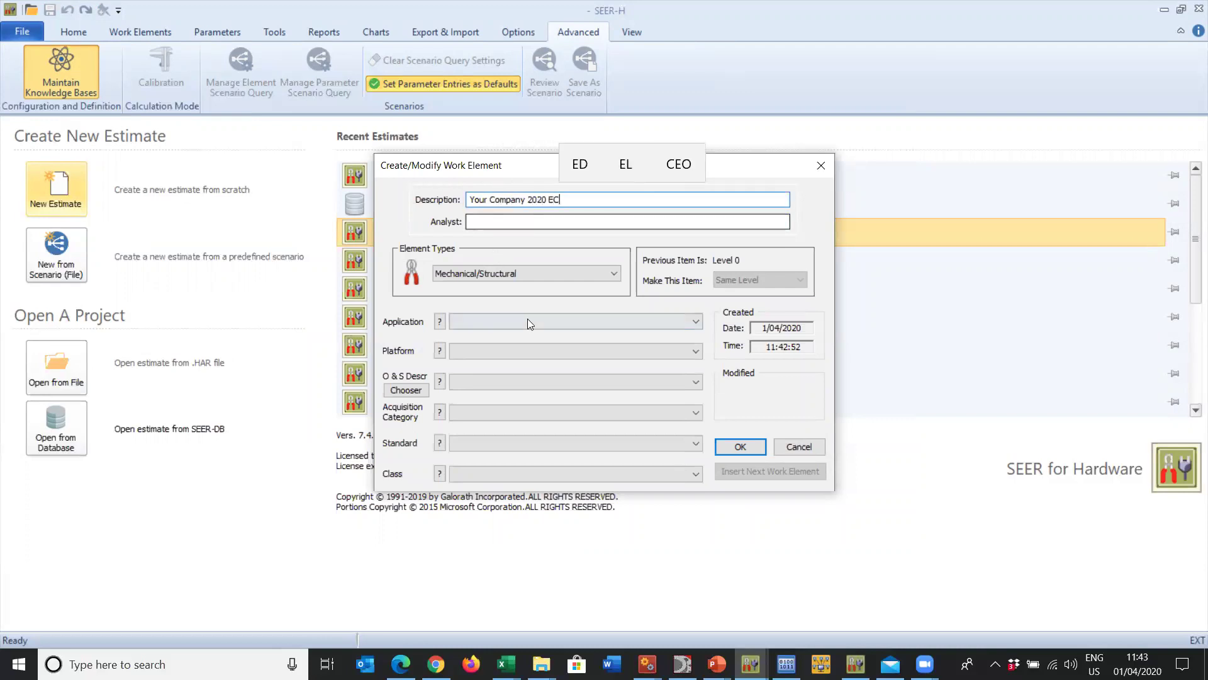
{"action": "left_click", "coordinate": [740, 447]}
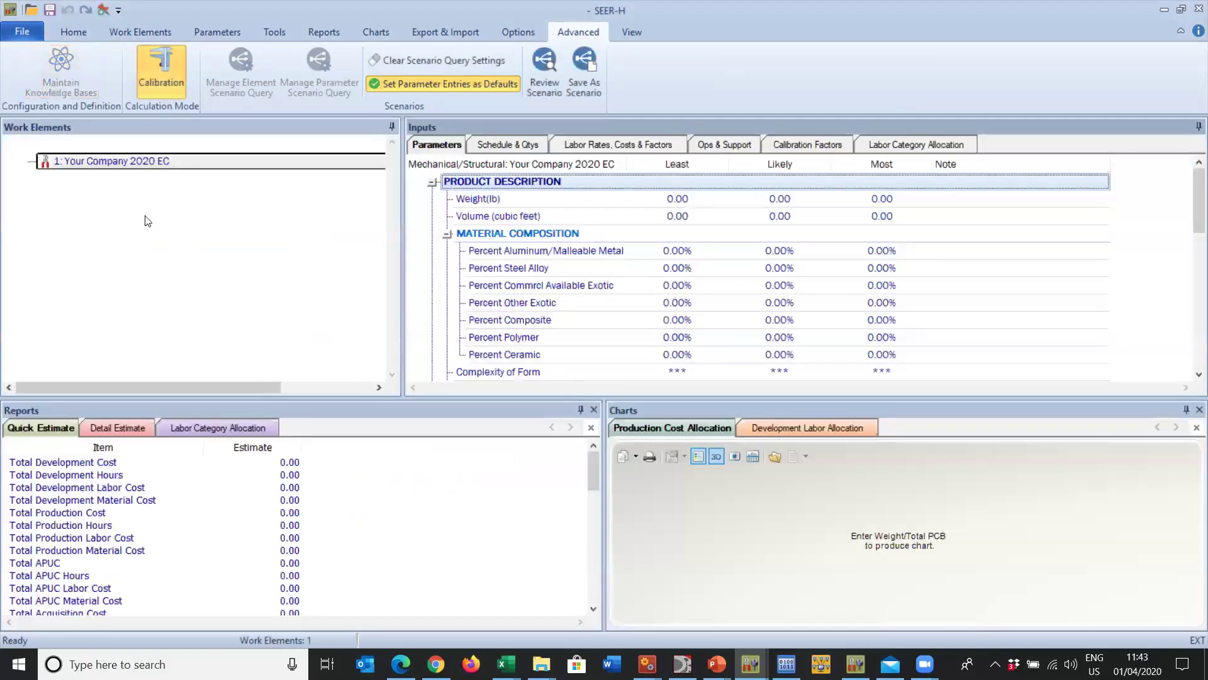
Select Your Company 2020 EC and display its Labor Rates, Costs & Factors inputs, all 0.00
{"action": "left_click", "coordinate": [58, 162]}
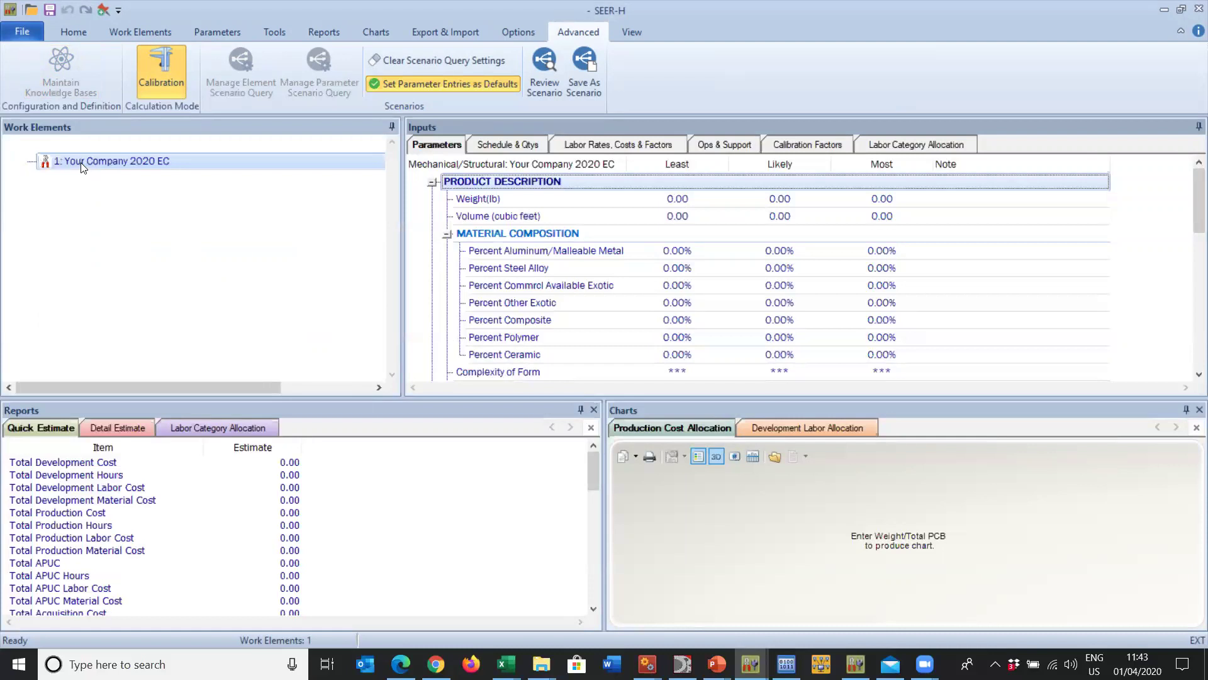
{"action": "left_click", "coordinate": [179, 161]}
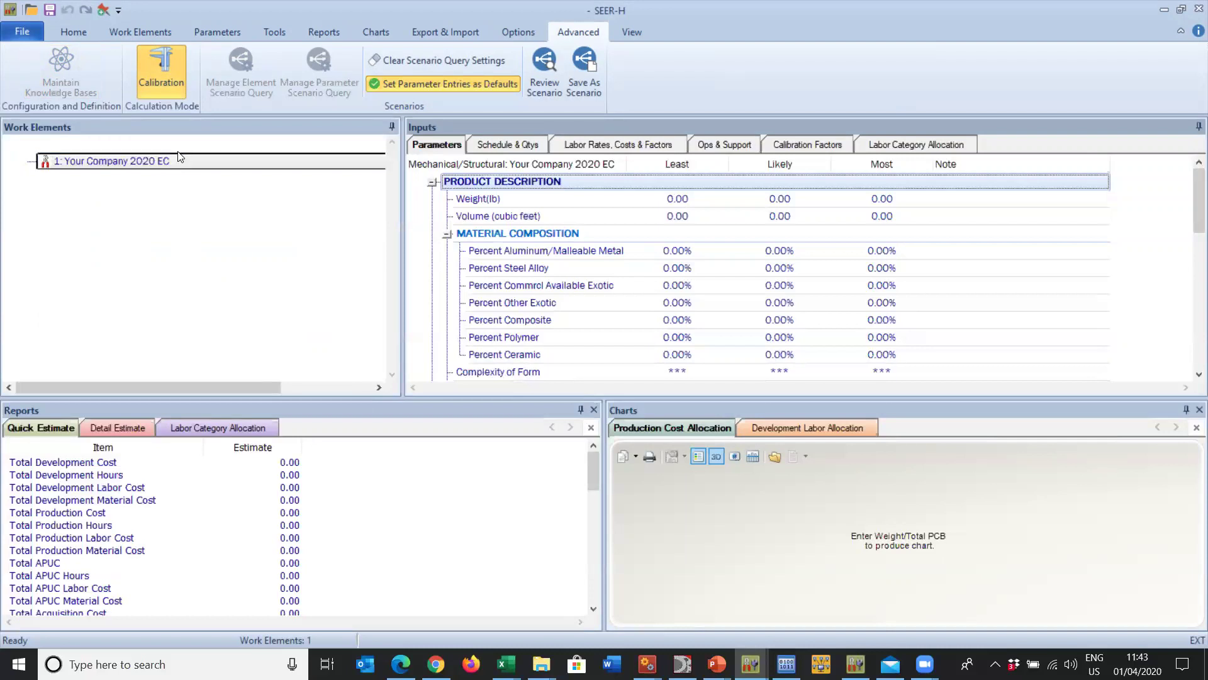
{"action": "left_click", "coordinate": [184, 166]}
{"action": "key", "text": "Down"}
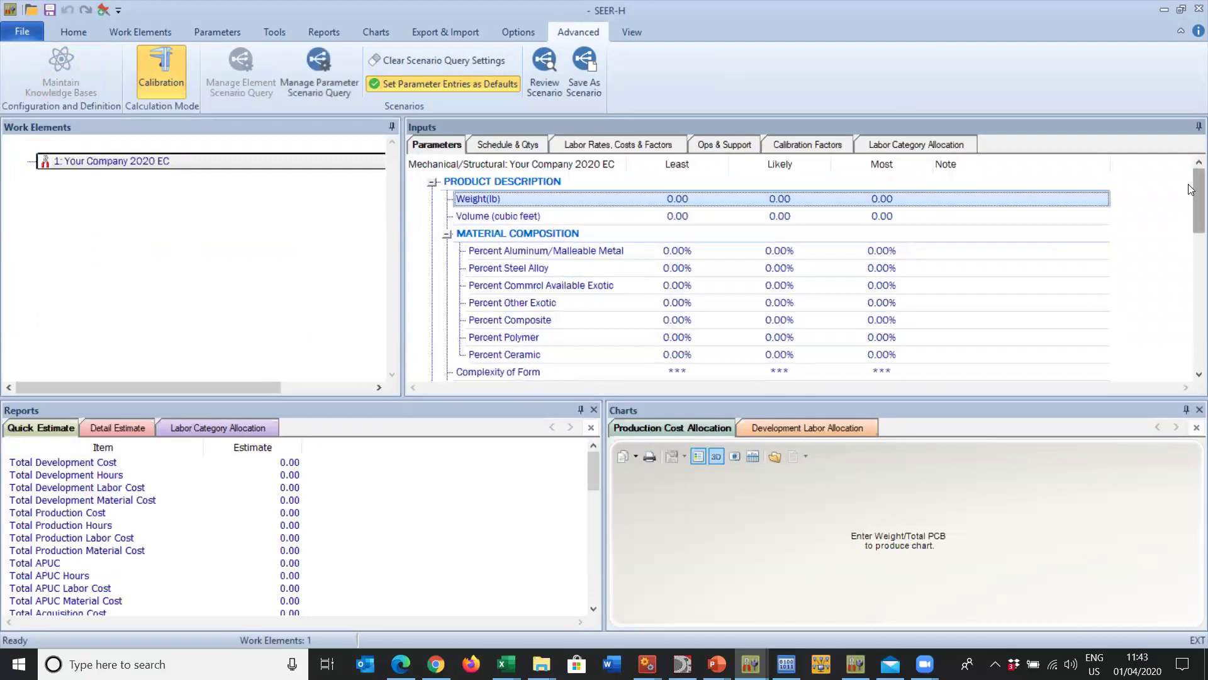
{"action": "mouse_move", "coordinate": [1191, 189]}
{"action": "left_mouse_down"}
{"action": "mouse_move", "coordinate": [1192, 349]}
{"action": "mouse_move", "coordinate": [1191, 158]}
{"action": "mouse_move", "coordinate": [1192, 170]}
{"action": "left_mouse_up"}
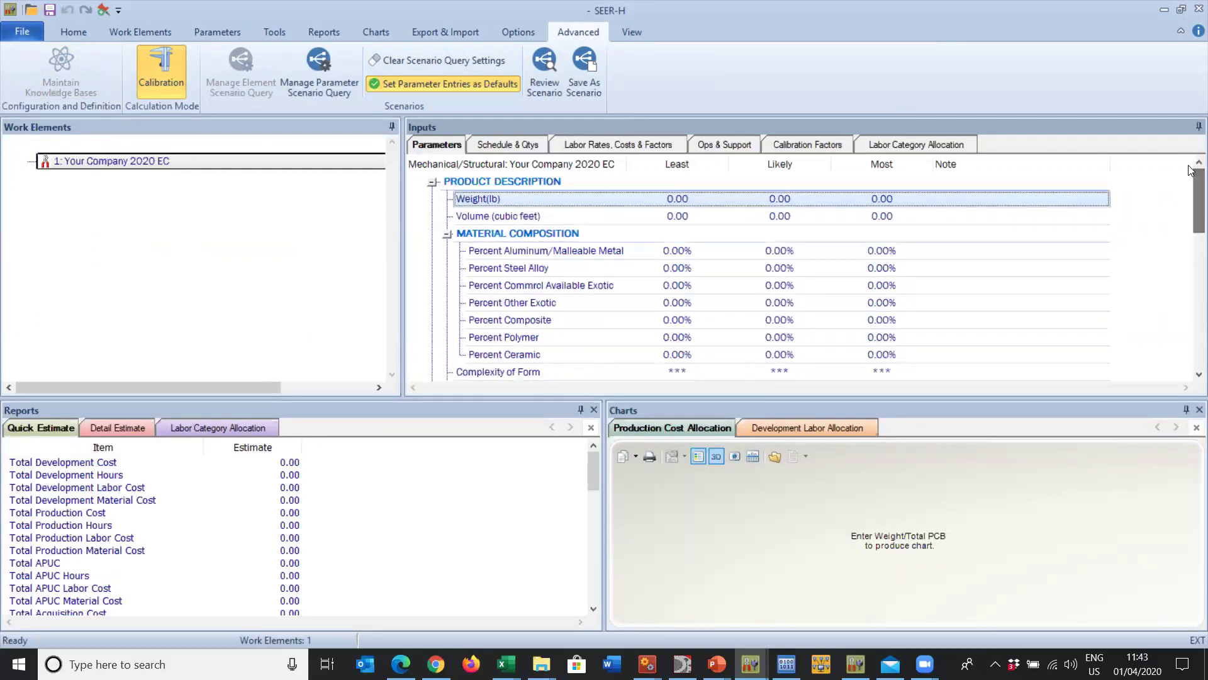
{"action": "left_click", "coordinate": [526, 144]}
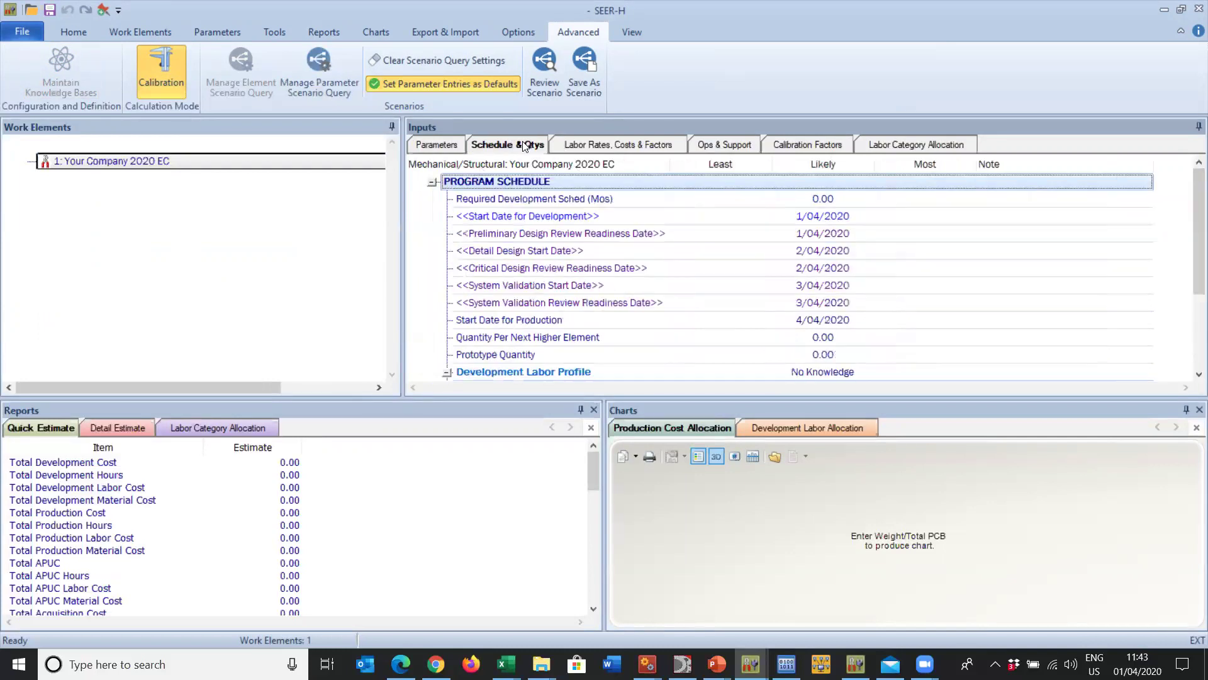
{"action": "left_click", "coordinate": [619, 146]}
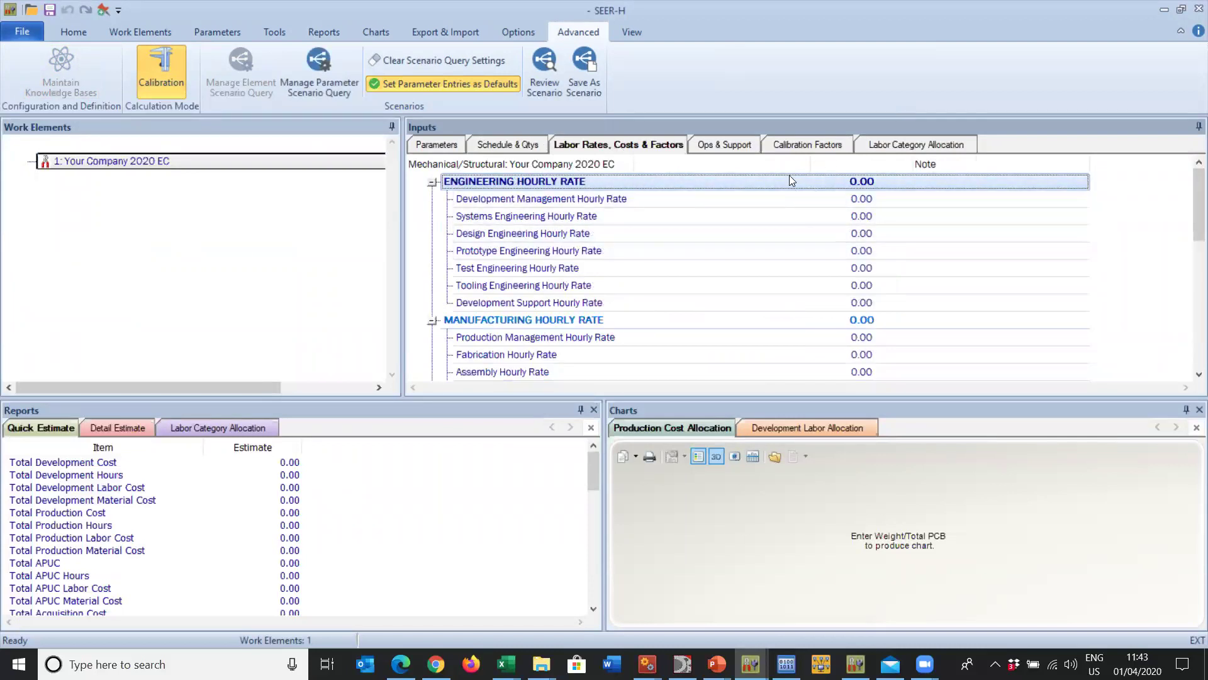
Set the Engineering Hourly Rate to 125 with the description '2020 rate'
{"action": "double_click", "coordinate": [812, 181]}
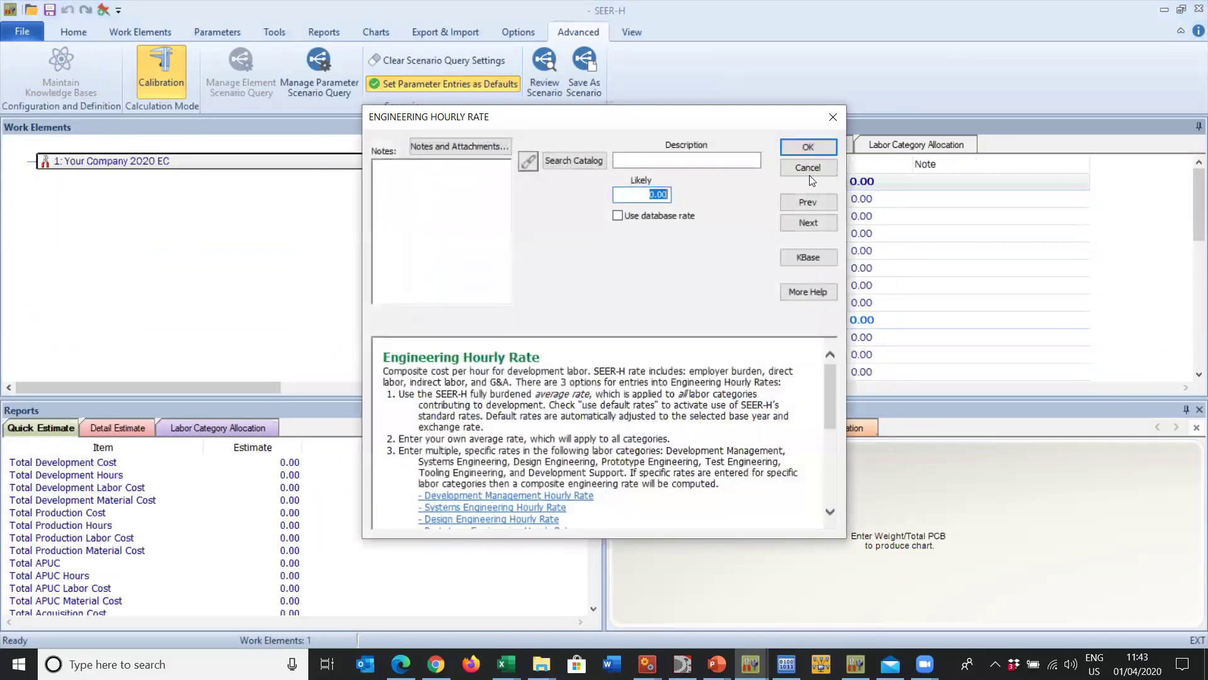
{"action": "left_click", "coordinate": [629, 162]}
{"action": "type", "text": "@020"}
{"action": "key", "text": "BackSpace"}
{"action": "key", "text": "BackSpace"}
{"action": "key", "text": "BackSpace"}
{"action": "key", "text": "BackSpace"}
{"action": "key", "text": "BackSpace"}
{"action": "type", "text": "20202"}
{"action": "type", "text": "rate"}
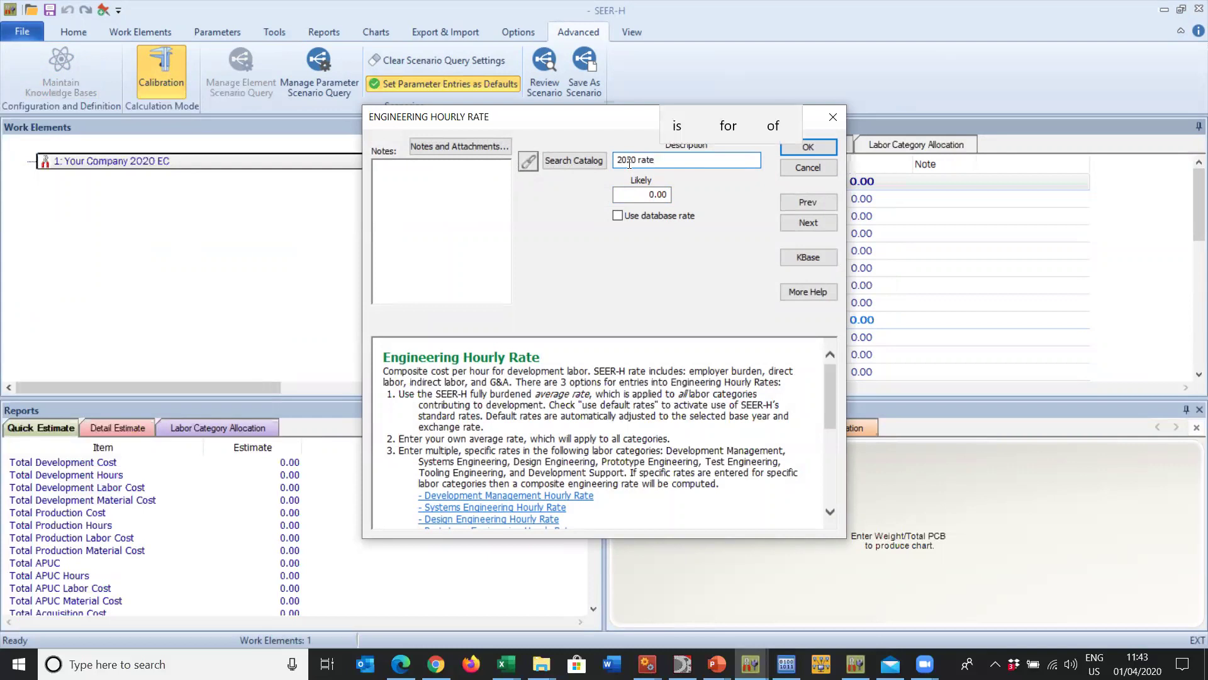
{"action": "left_click", "coordinate": [658, 192]}
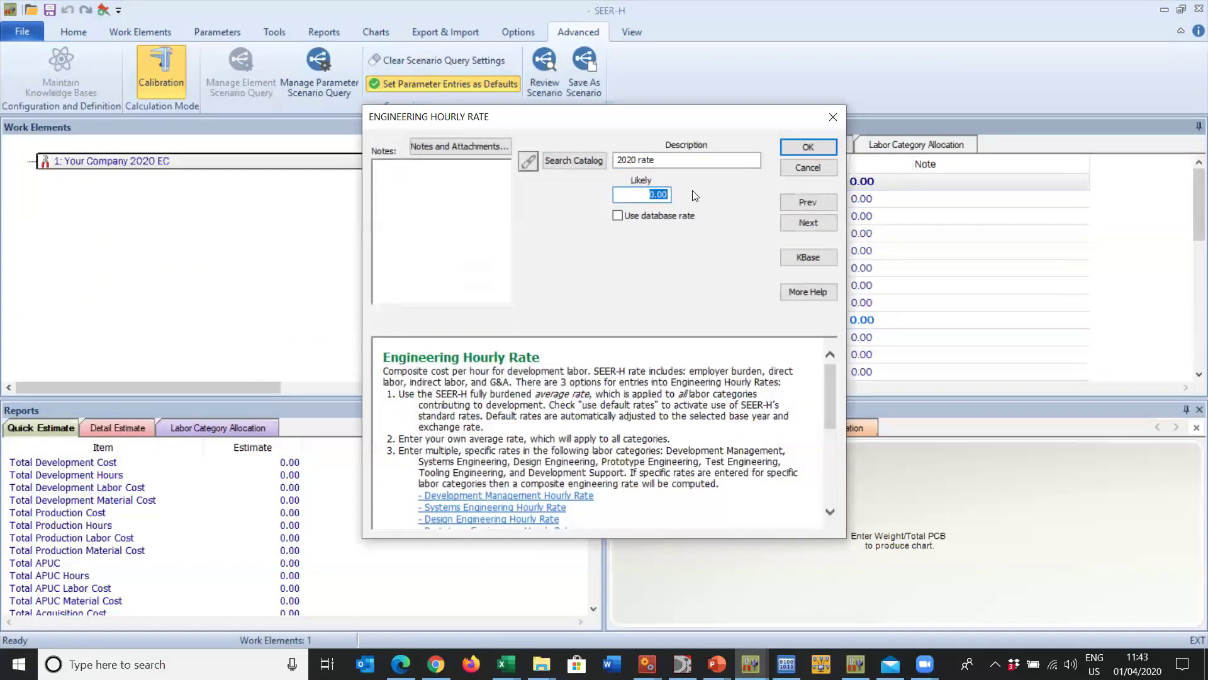
{"action": "type", "text": "125"}
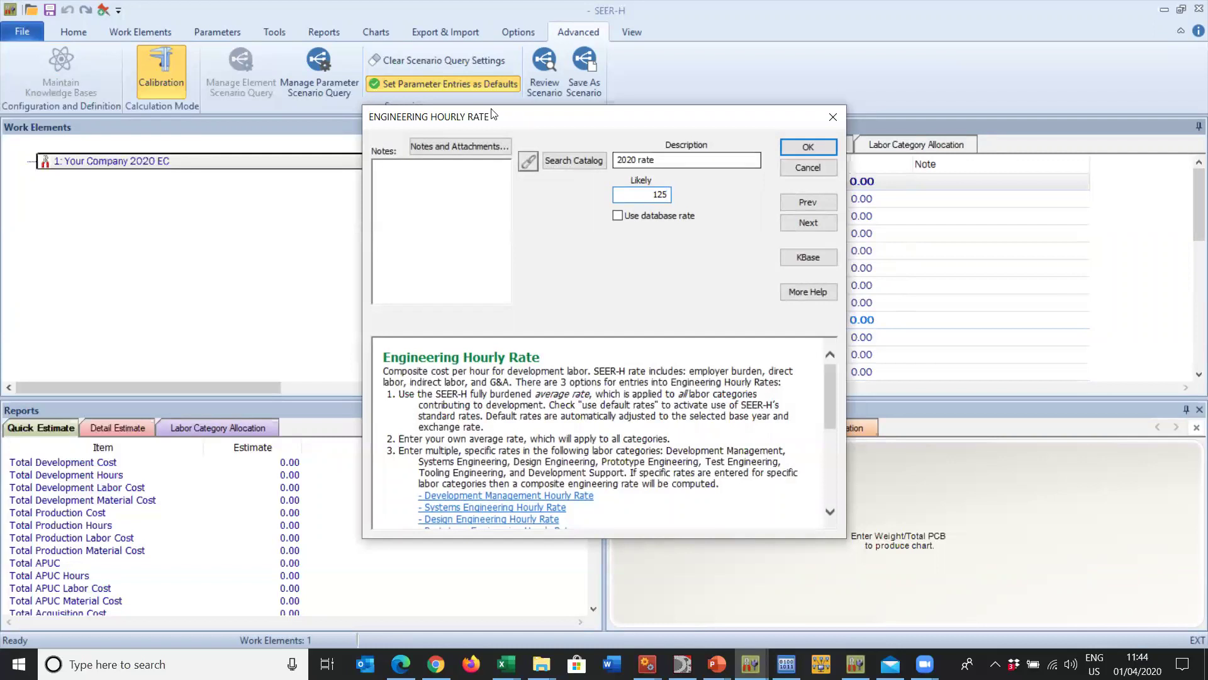
{"action": "left_click", "coordinate": [822, 145]}
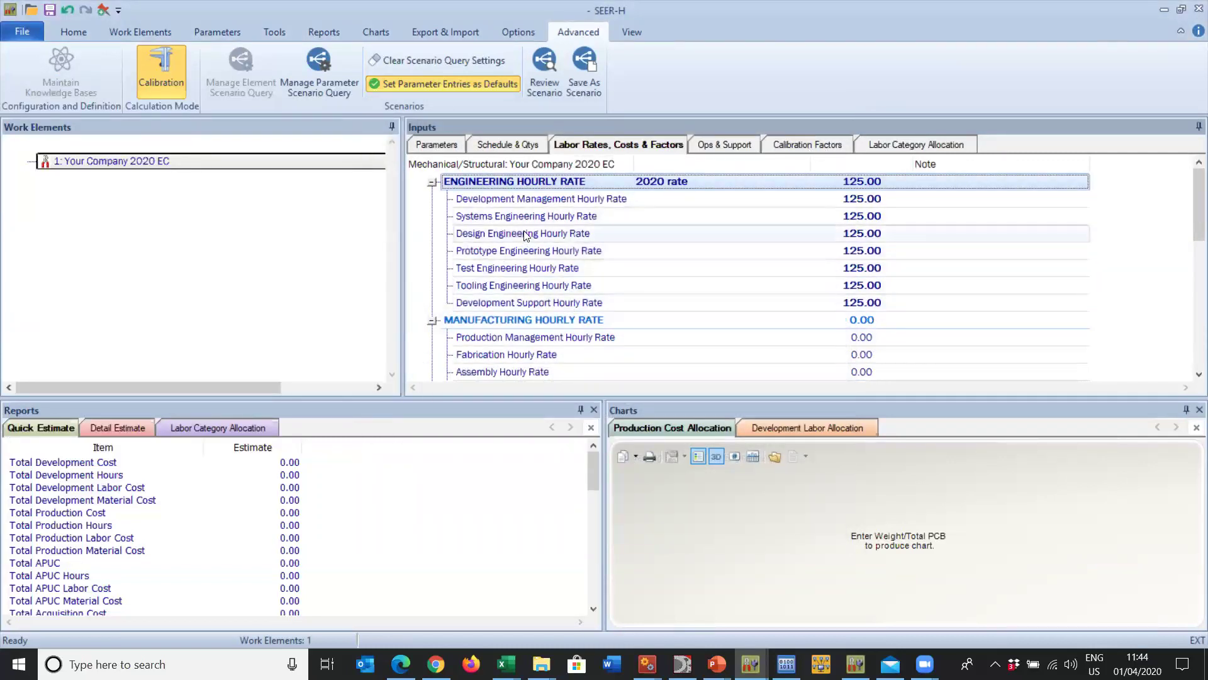
Override the Development Management Hourly Rate to 135
{"action": "left_click", "coordinate": [773, 200]}
{"action": "double_click", "coordinate": [772, 196]}
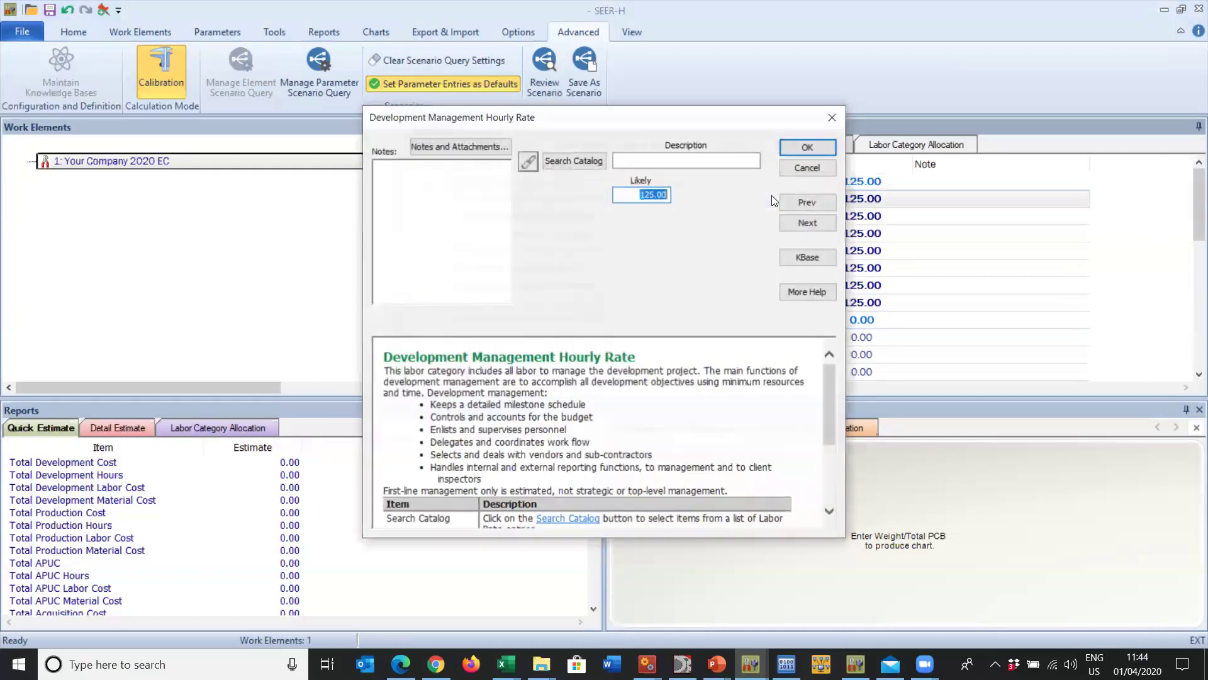
{"action": "type", "text": "135"}
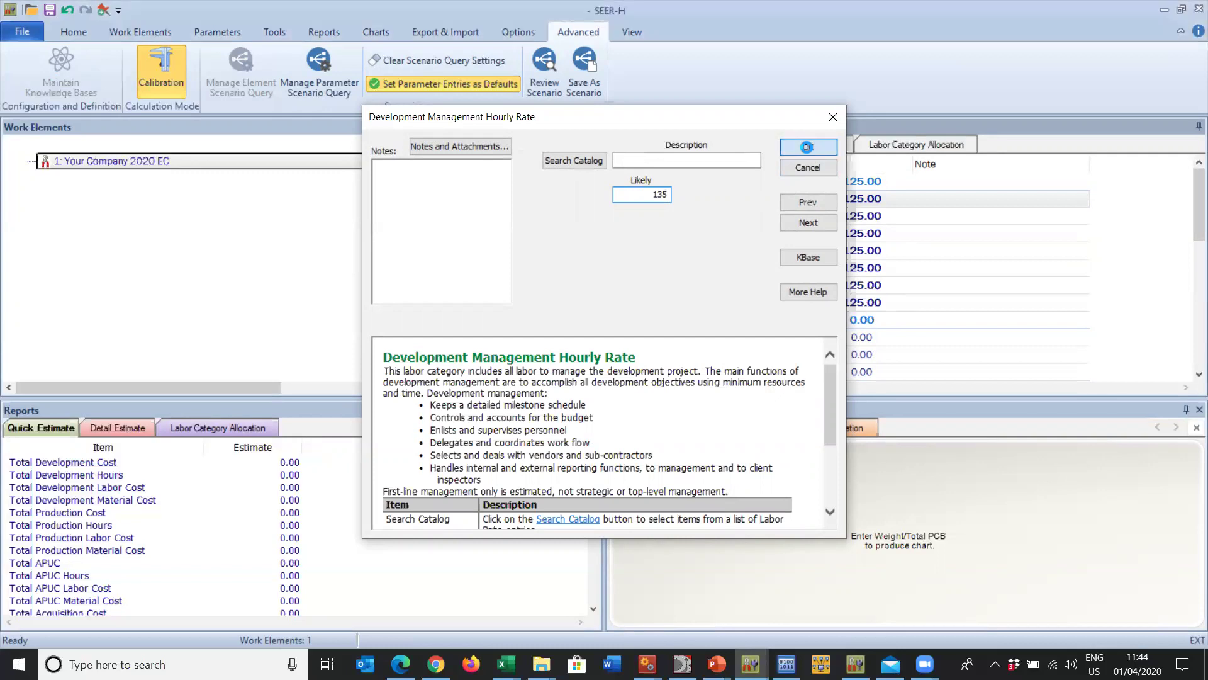
{"action": "left_click", "coordinate": [808, 147]}
Set the Manufacturing Hourly Rate to 85 with the description '2020 rate'
{"action": "double_click", "coordinate": [767, 323]}
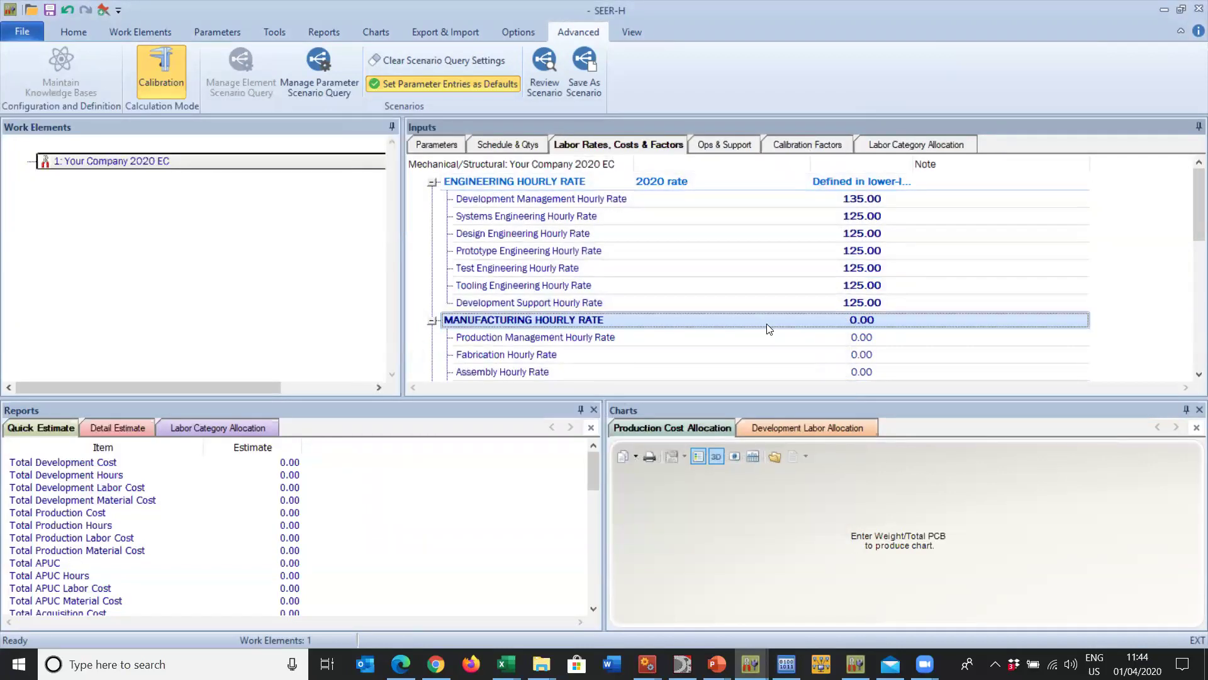
{"action": "left_click", "coordinate": [637, 158]}
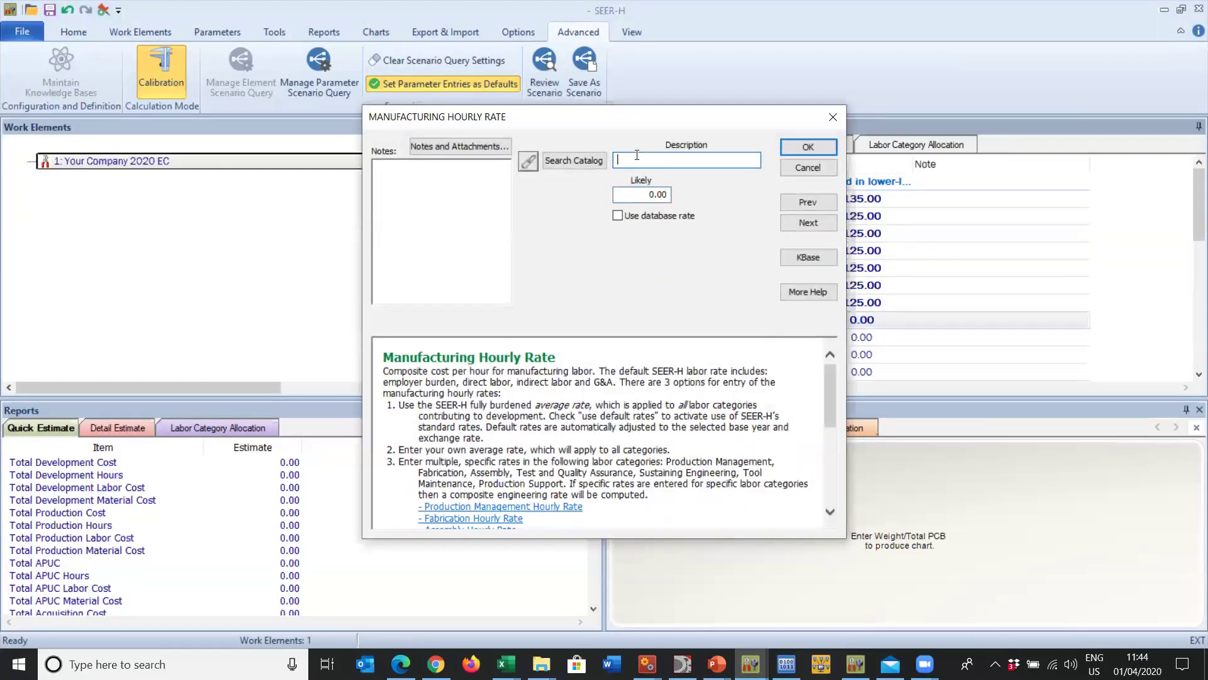
{"action": "type", "text": "2020 rate"}
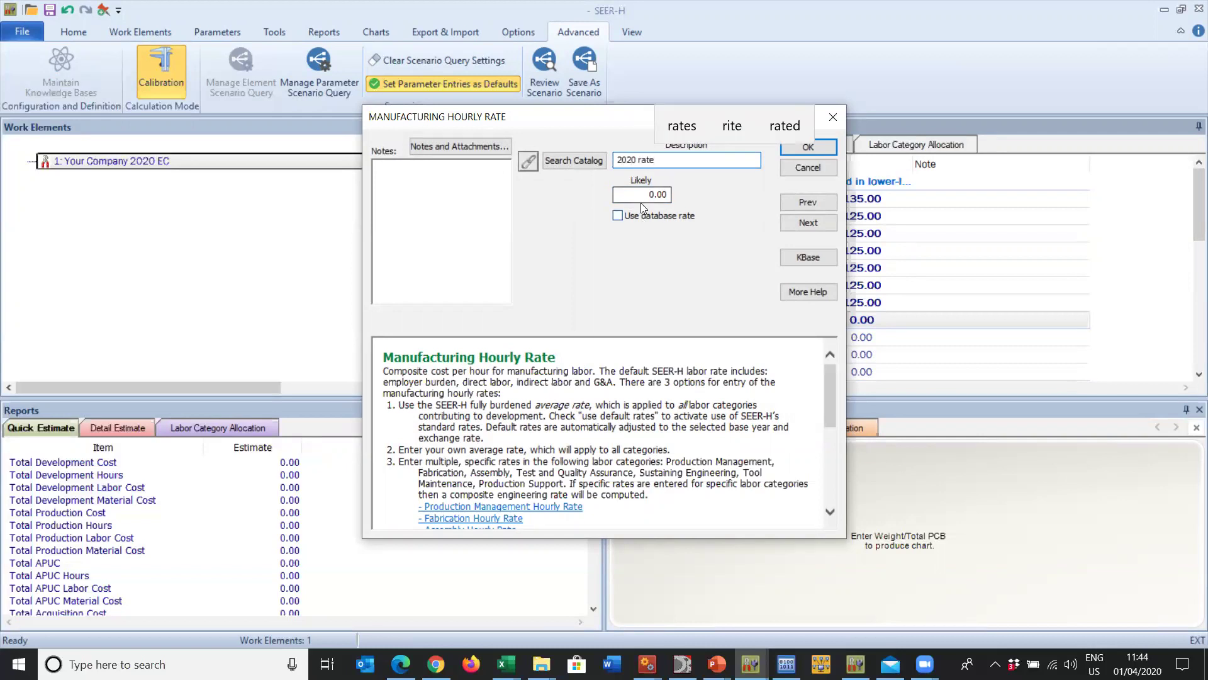
{"action": "key", "text": "Tab"}
{"action": "type", "text": "85"}
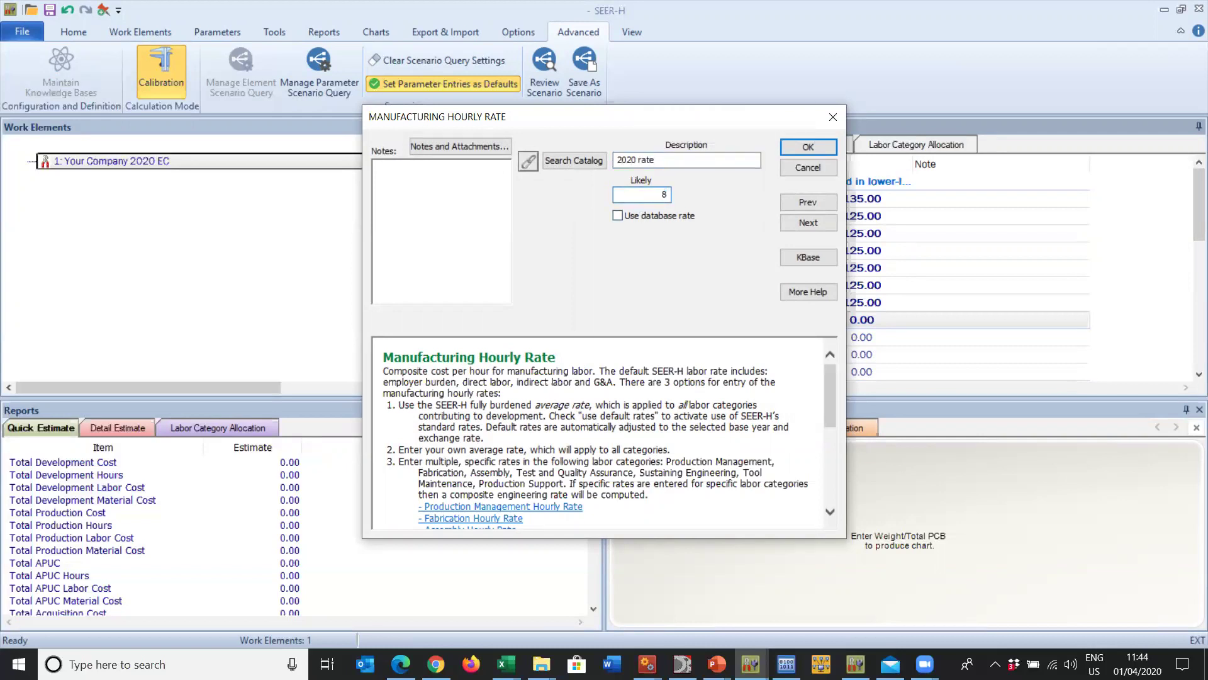
{"action": "left_click", "coordinate": [802, 145]}
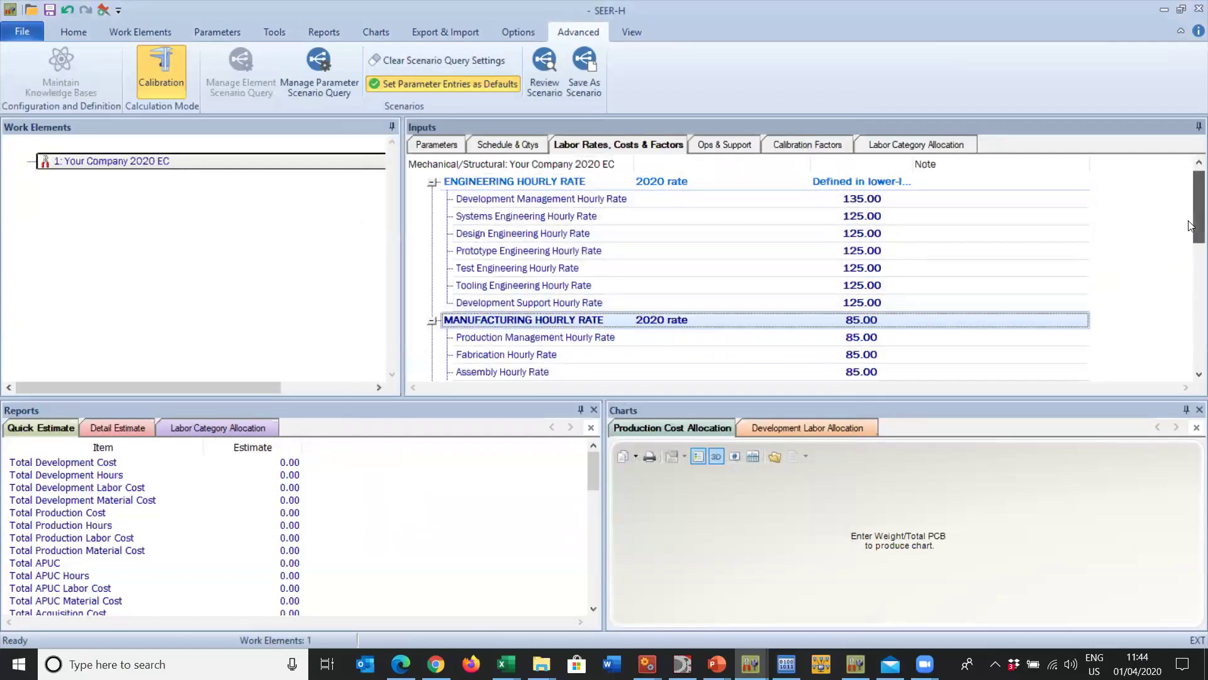
Override the Production Management Hourly Rate to 125
{"action": "scroll", "coordinate": [1192, 255], "scroll_direction": "down", "scroll_amount": 1}
{"action": "double_click", "coordinate": [847, 286]}
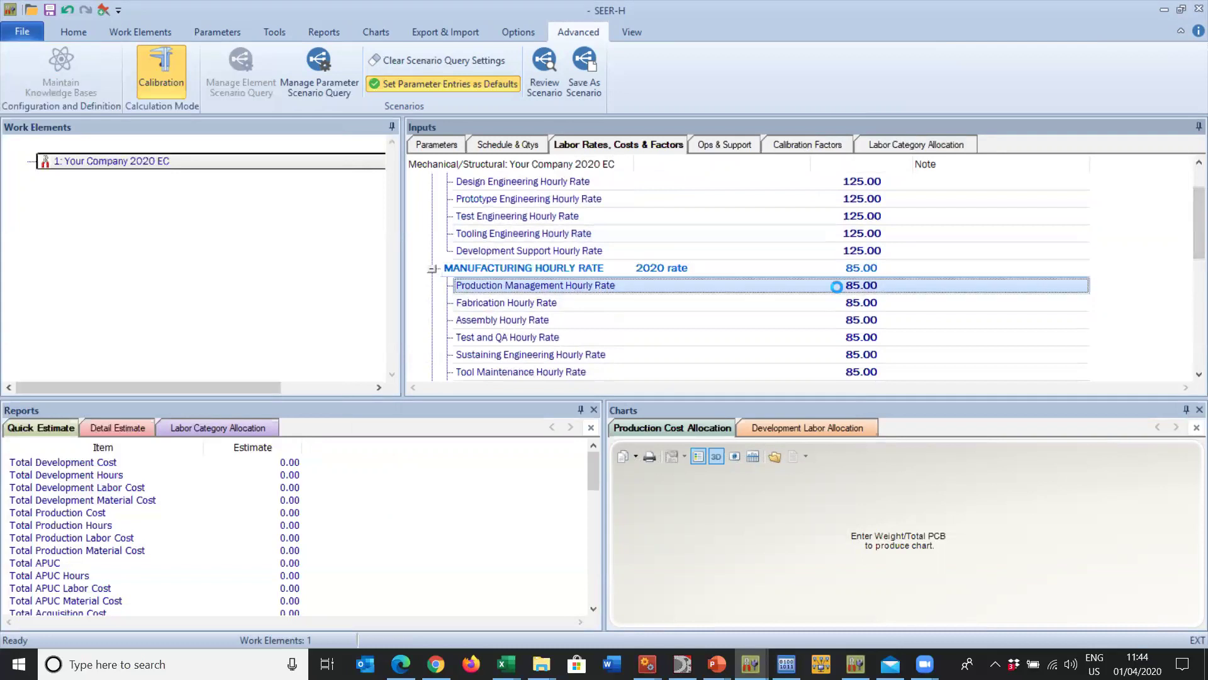
{"action": "left_click_drag", "start_coordinate": [646, 197], "coordinate": [673, 191]}
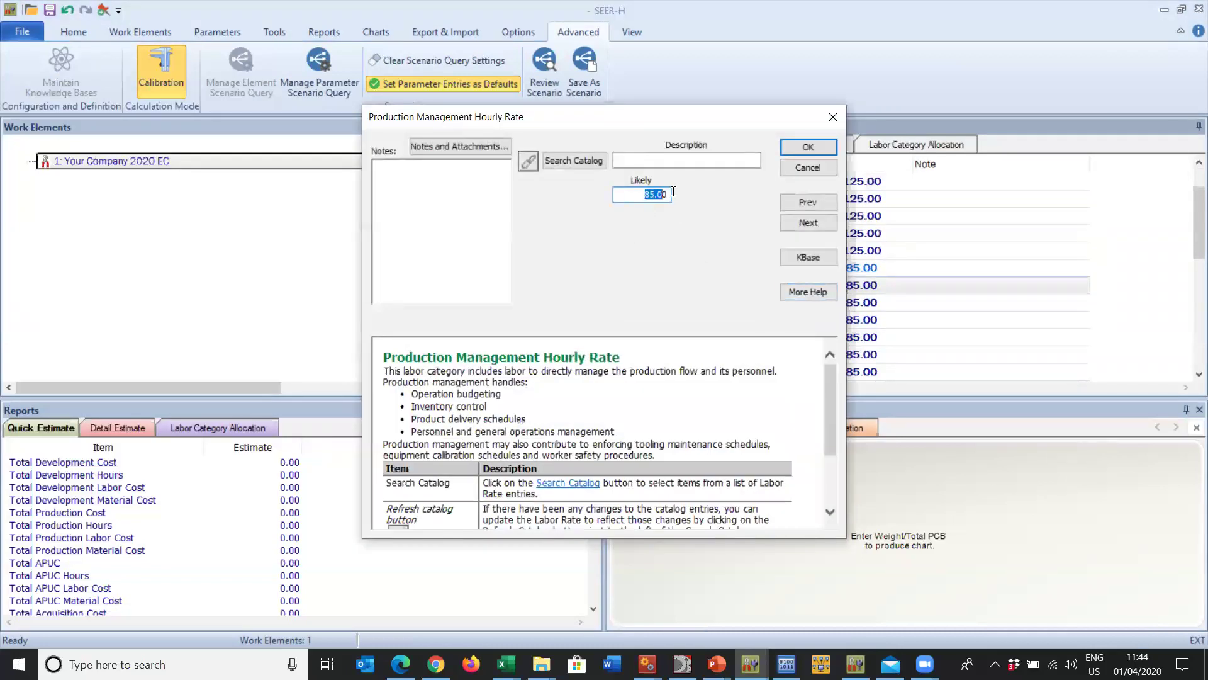
{"action": "type", "text": "125"}
{"action": "left_click", "coordinate": [811, 146]}
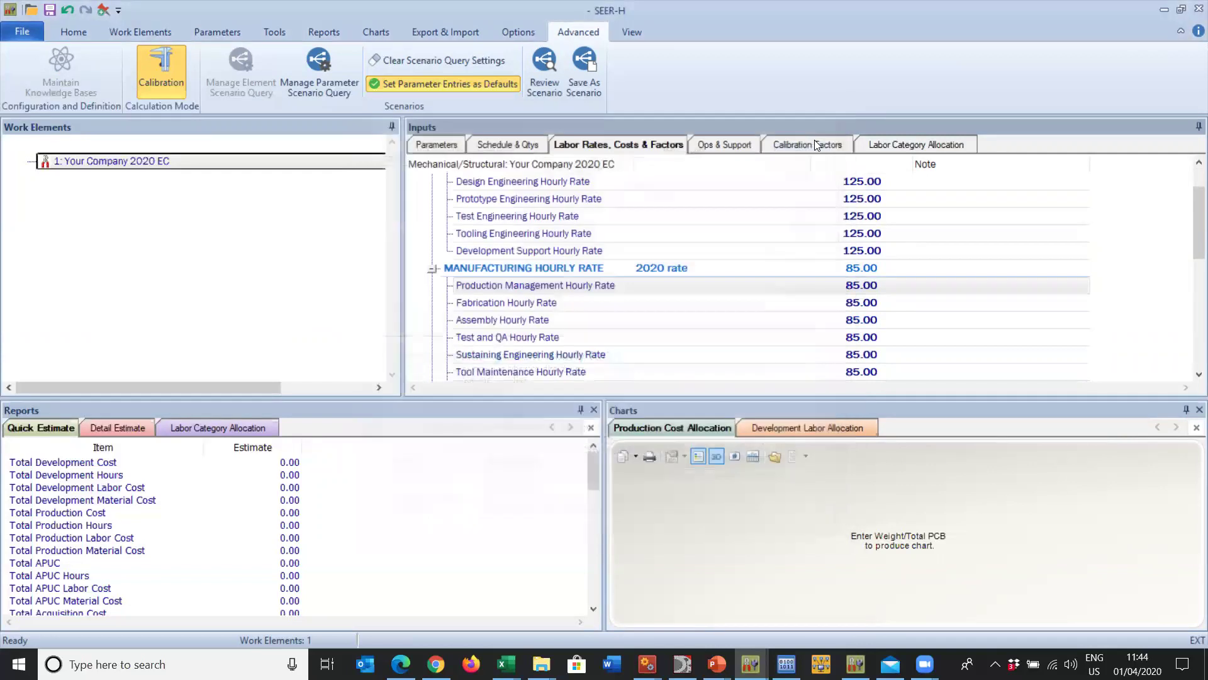
{"action": "left_click_drag", "start_coordinate": [1192, 222], "coordinate": [1191, 154]}
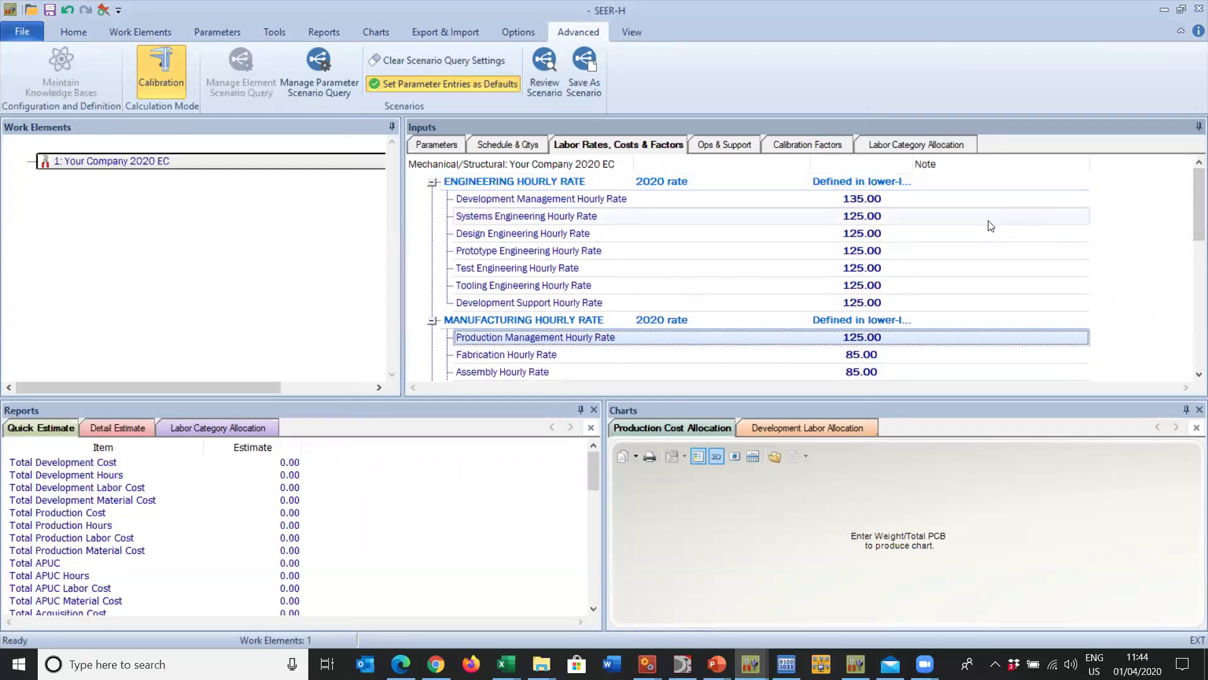
Save the rates to file as a MECH Class KBase named 'Yourcompany2020'
{"action": "left_click", "coordinate": [22, 32]}
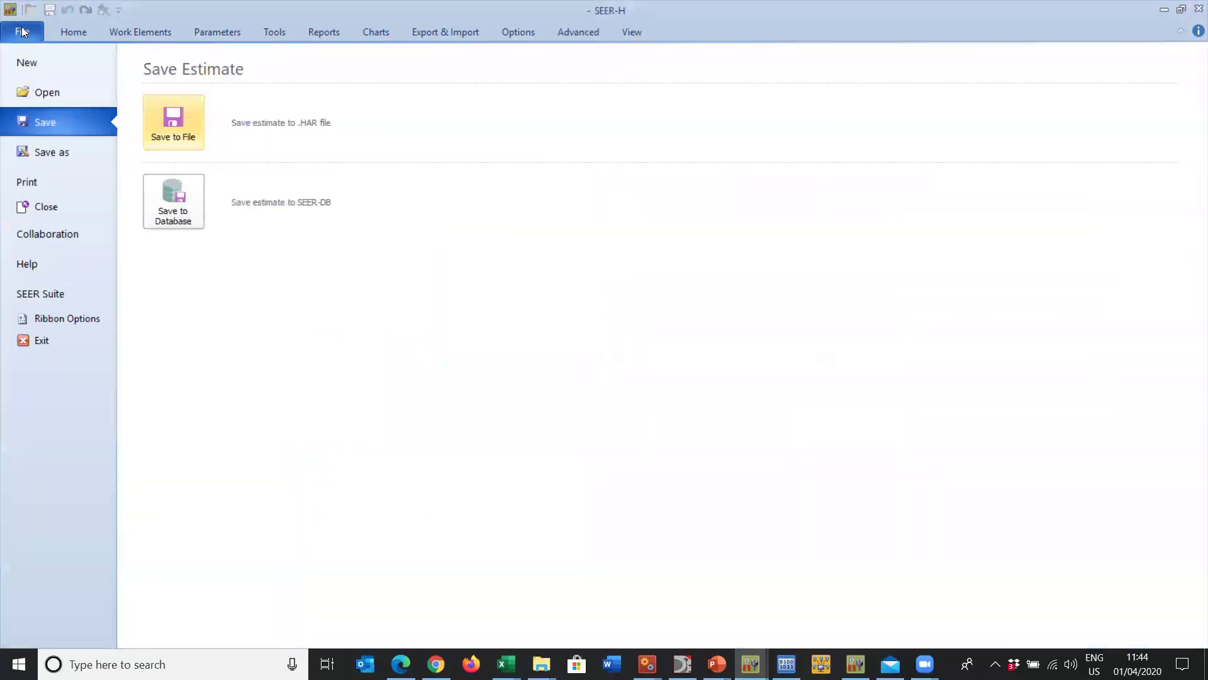
{"action": "left_click", "coordinate": [175, 127]}
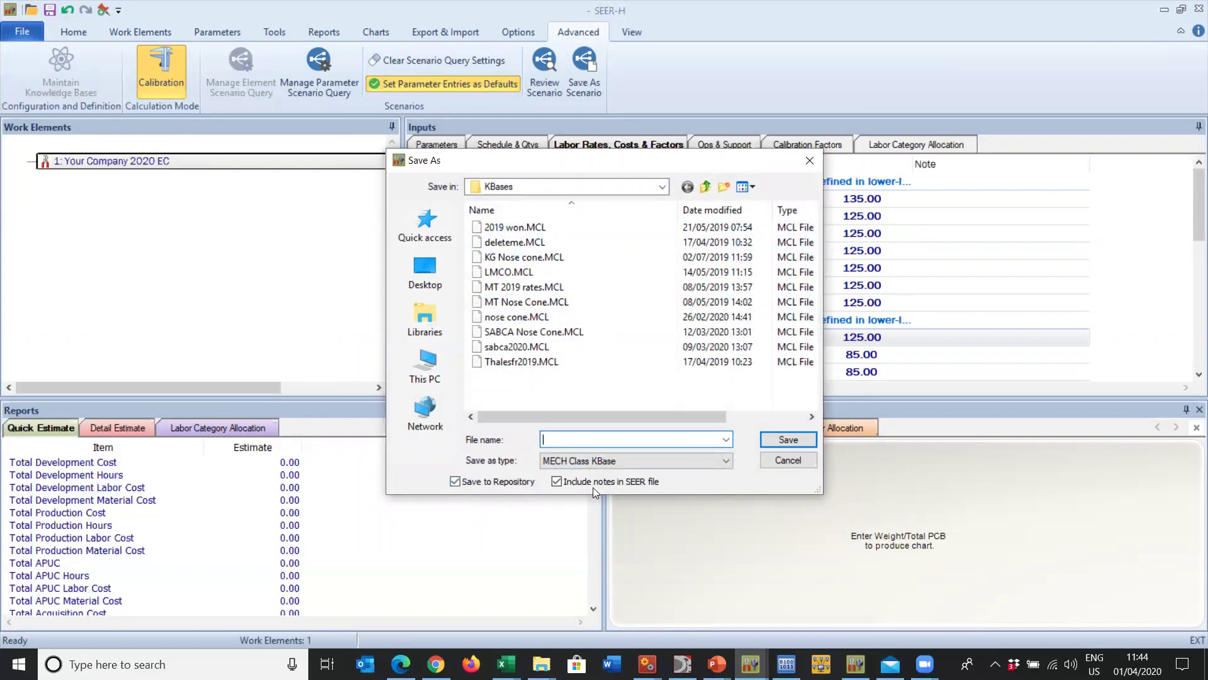
{"action": "left_click", "coordinate": [656, 461]}
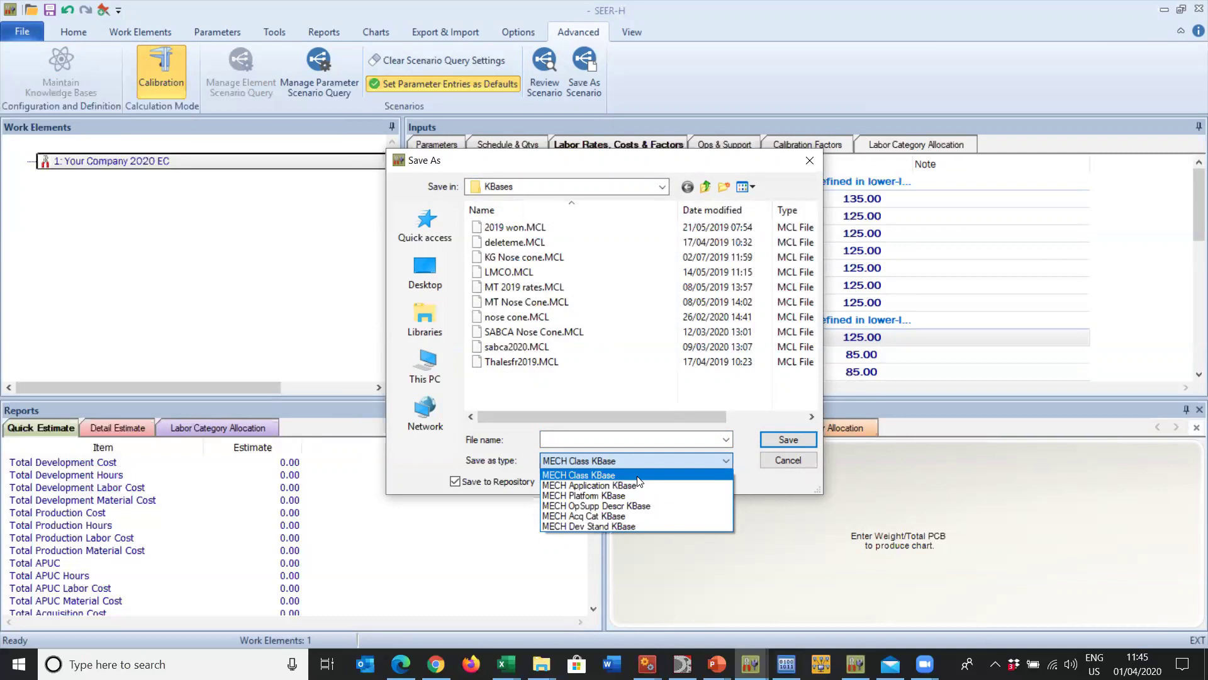
{"action": "left_click", "coordinate": [629, 476]}
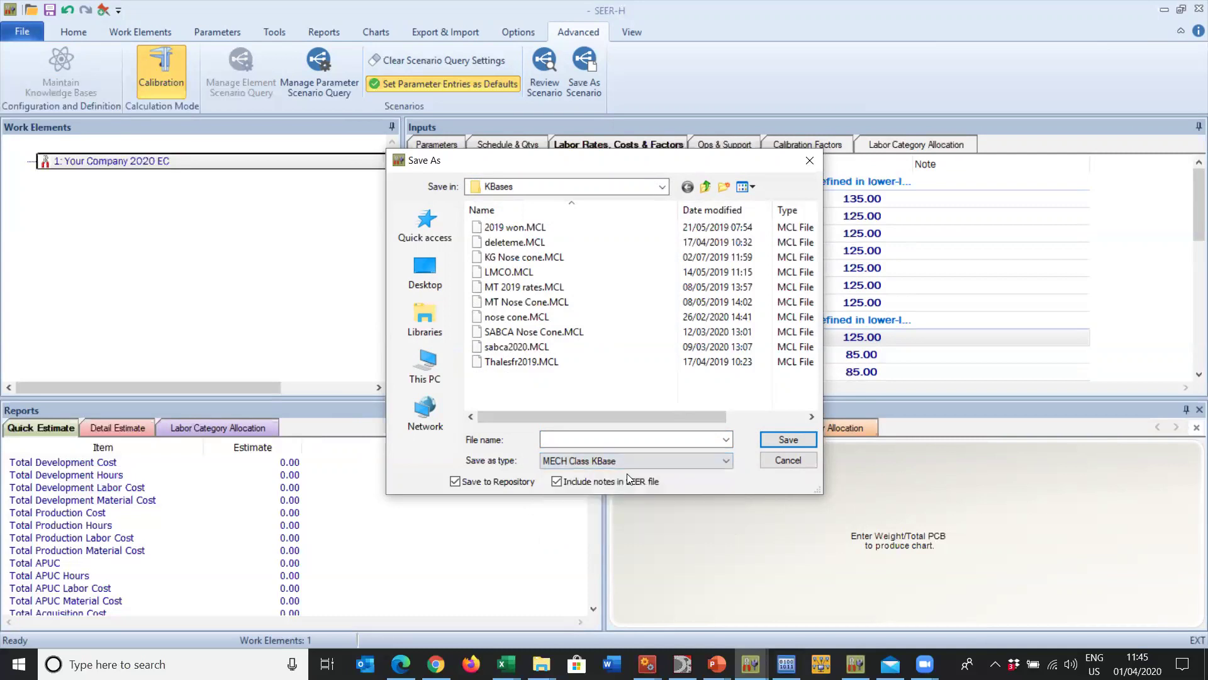
{"action": "left_click", "coordinate": [572, 438]}
{"action": "type", "text": "You"}
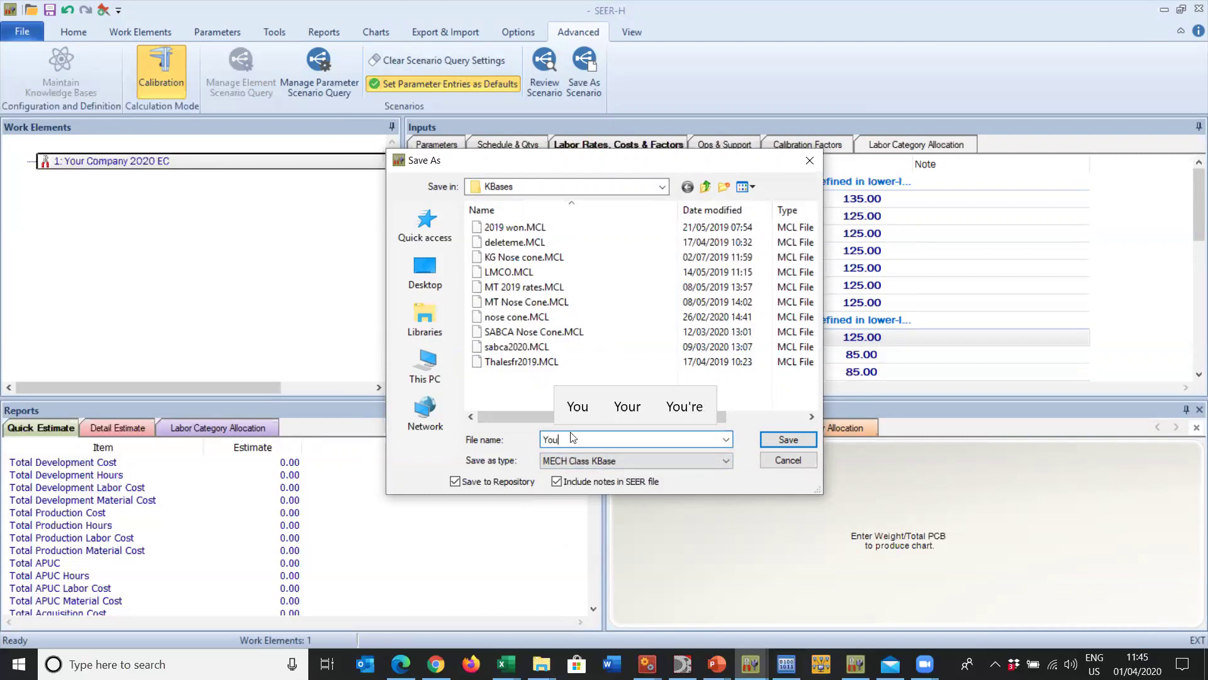
{"action": "type", "text": "rcompan"}
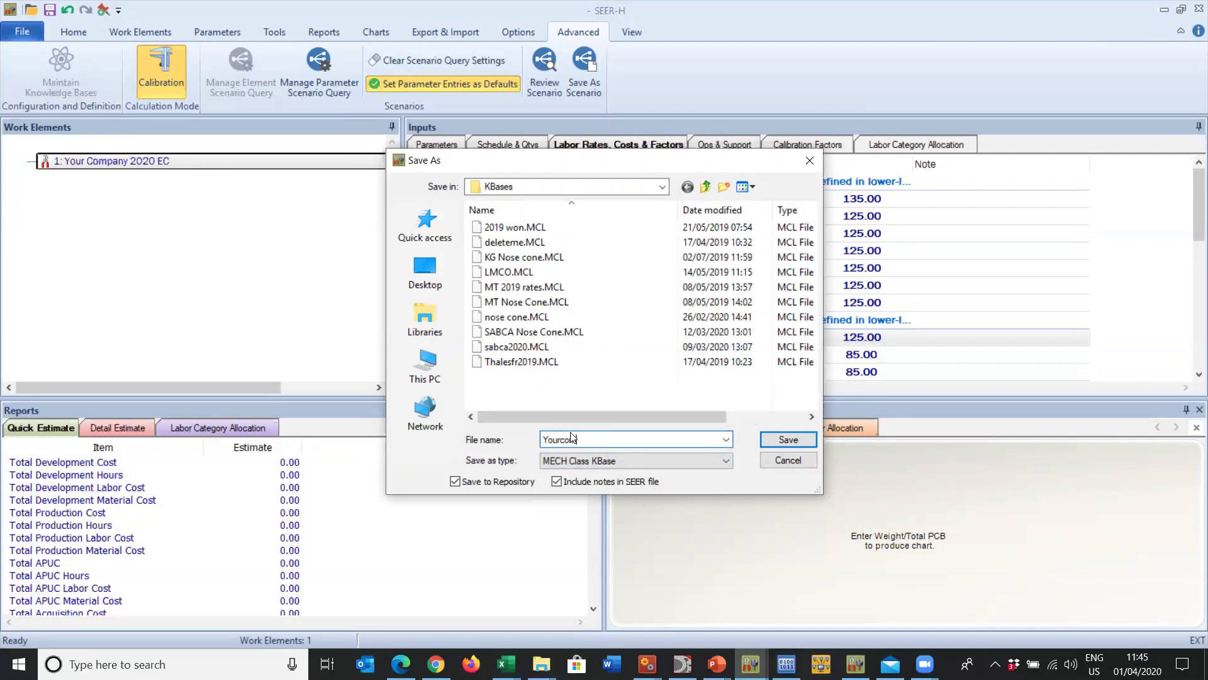
{"action": "type", "text": "y"}
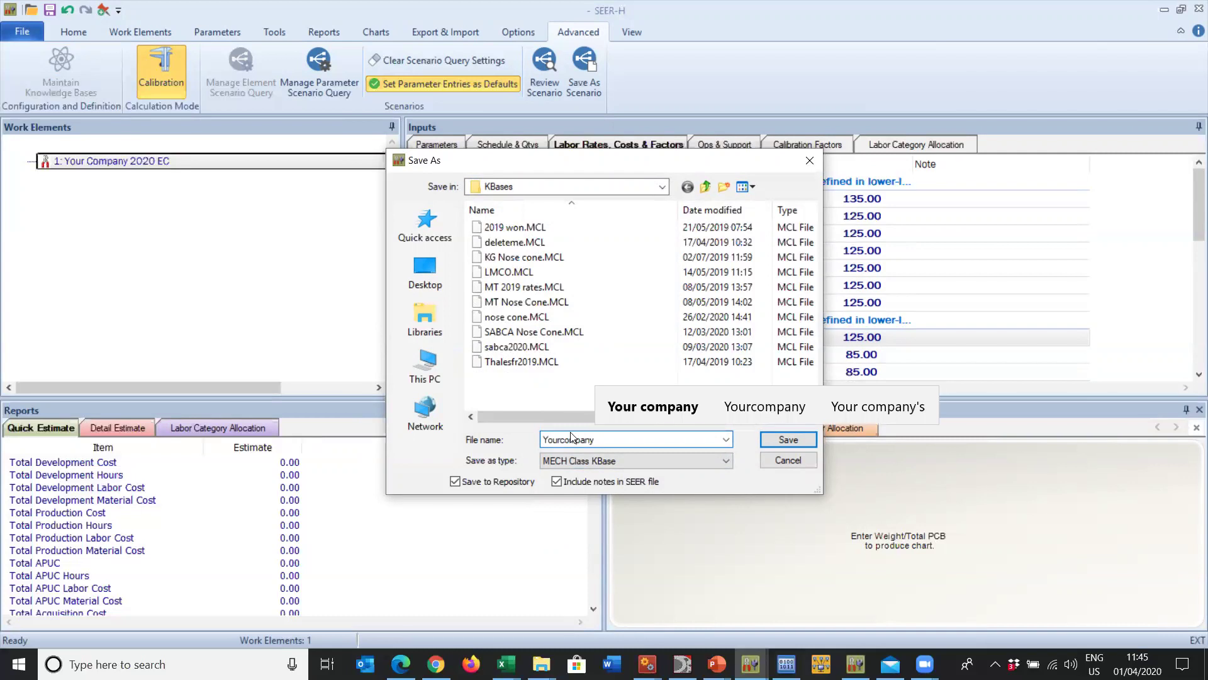
{"action": "type", "text": "2020"}
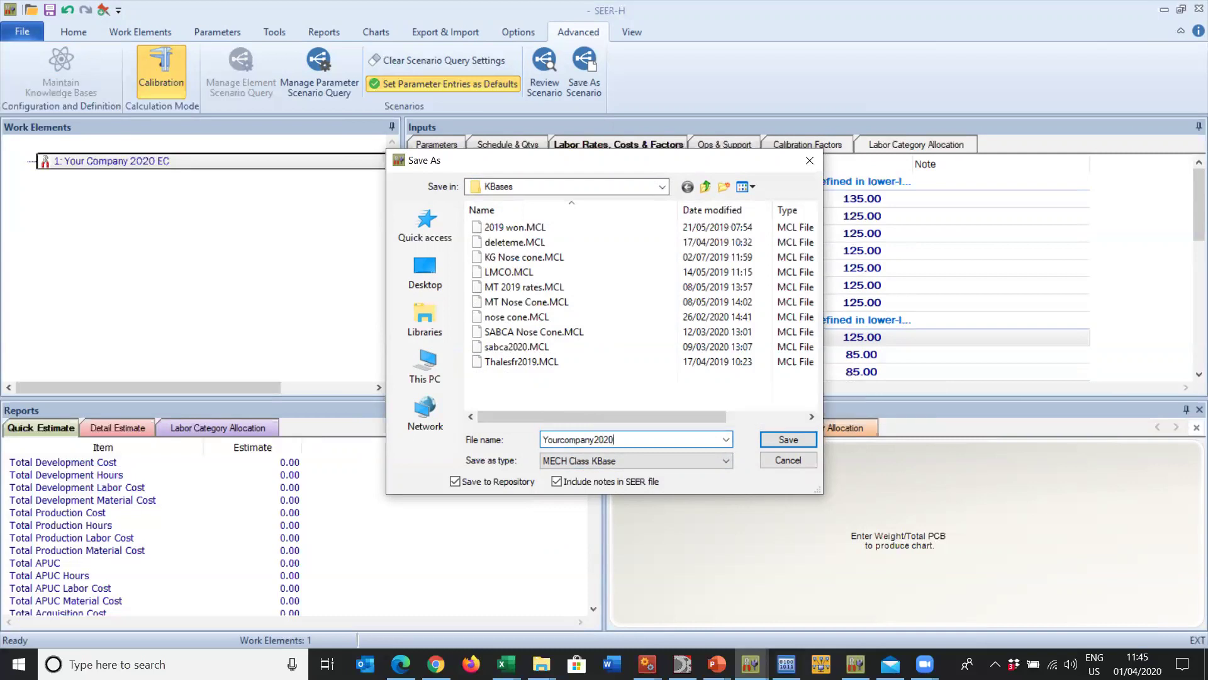
{"action": "left_click", "coordinate": [788, 439]}
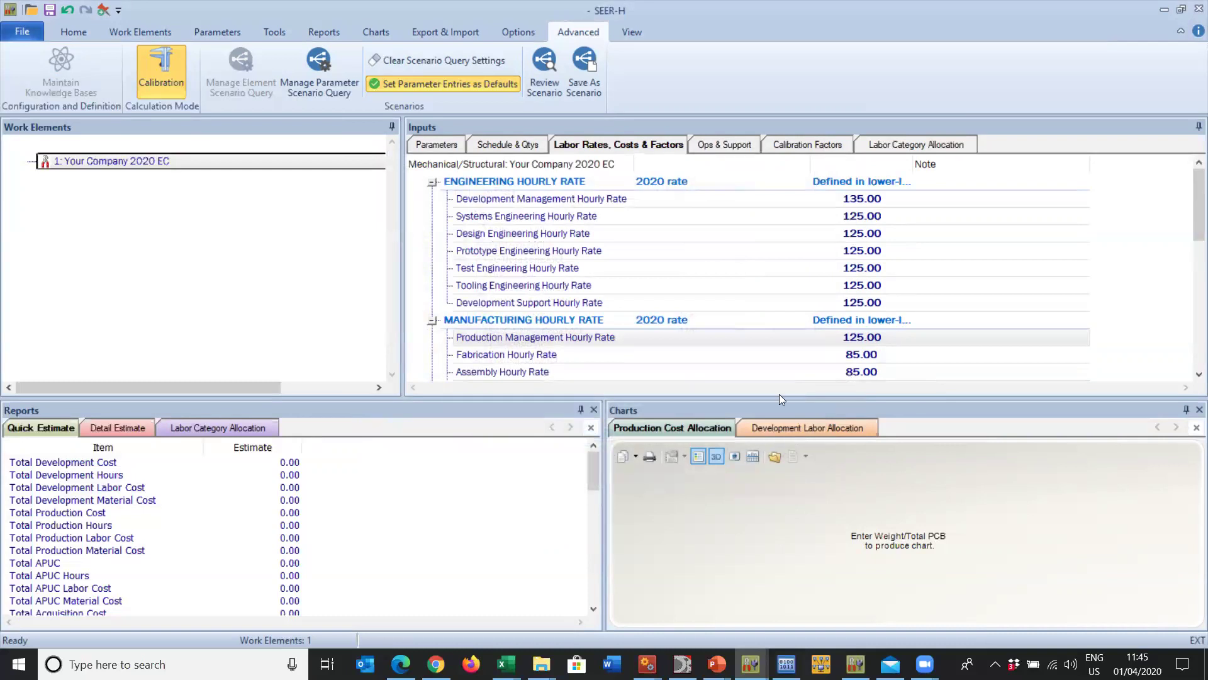
Start a new estimate named 'Nose Cone' and enter the analyst's initials
{"action": "left_click", "coordinate": [22, 32]}
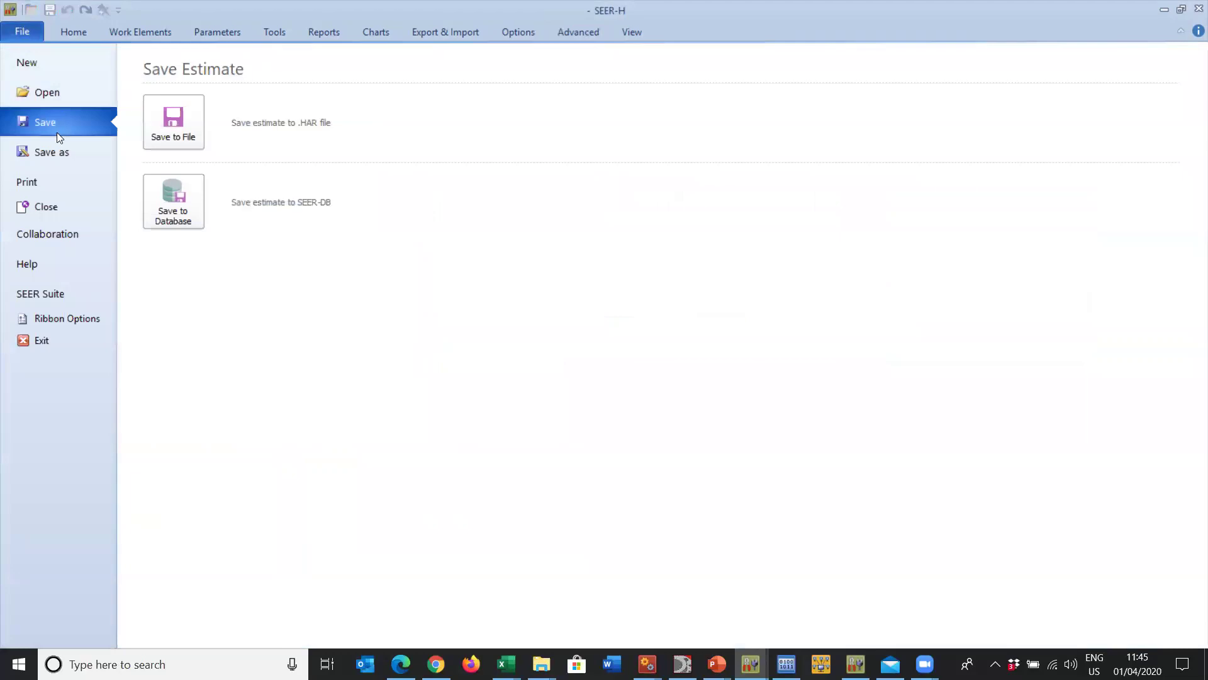
{"action": "left_click", "coordinate": [33, 61]}
{"action": "left_click", "coordinate": [168, 120]}
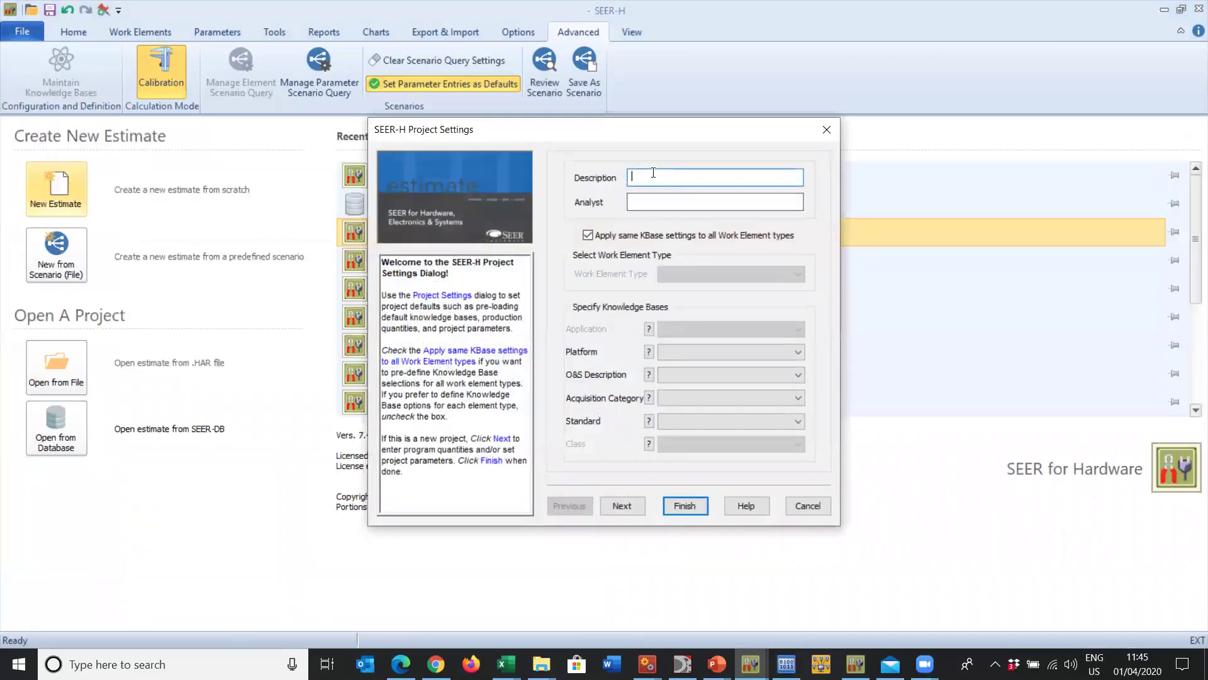
{"action": "type", "text": "Nose Cone"}
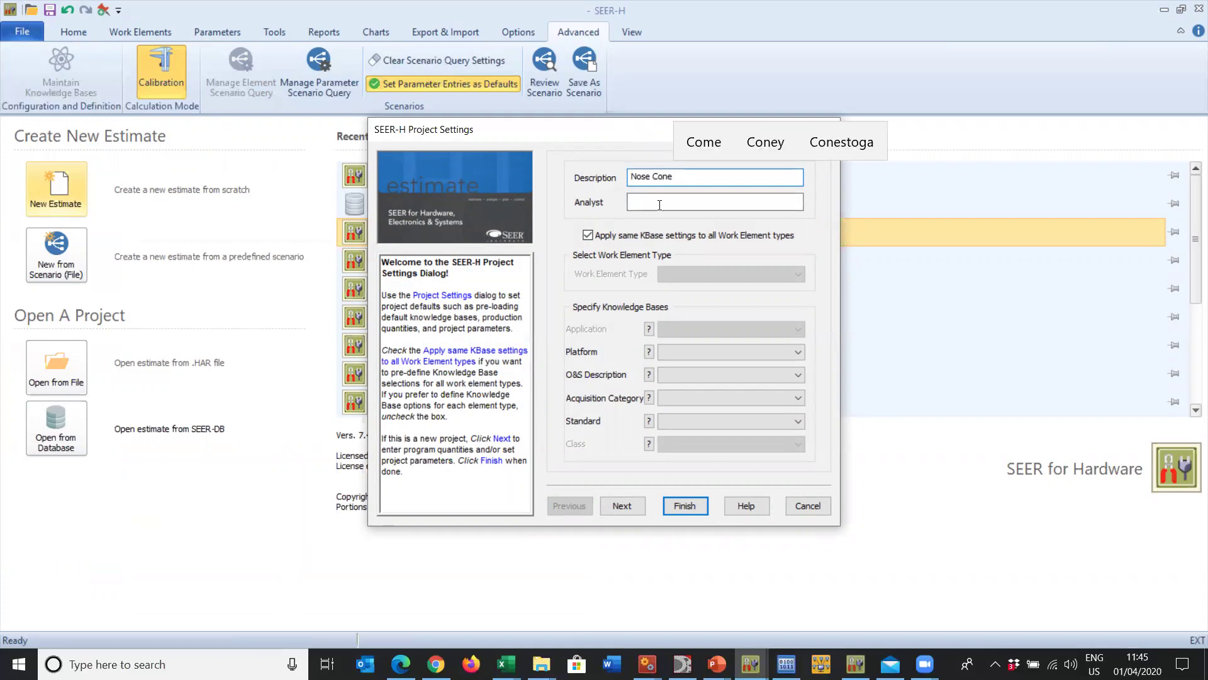
{"action": "left_click", "coordinate": [656, 203]}
{"action": "type", "text": "KG"}
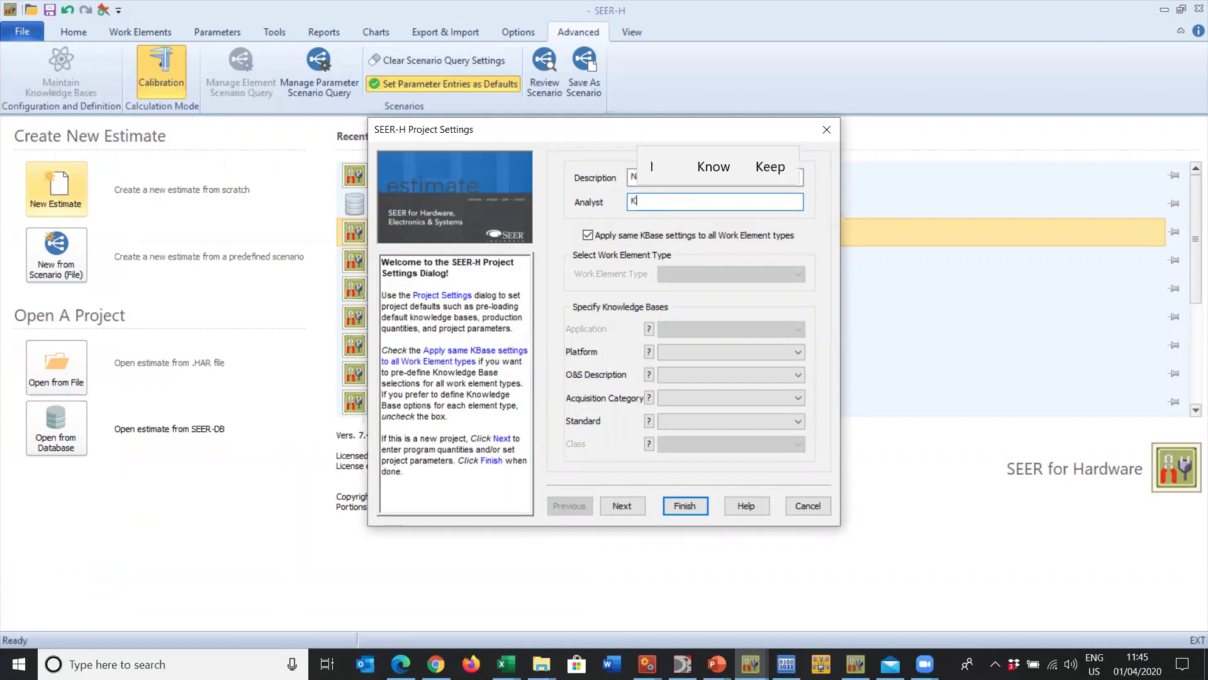
Choose Air-Manned platform, no O&S estimate, Build To Print and Military - Full standard
{"action": "left_click", "coordinate": [724, 350]}
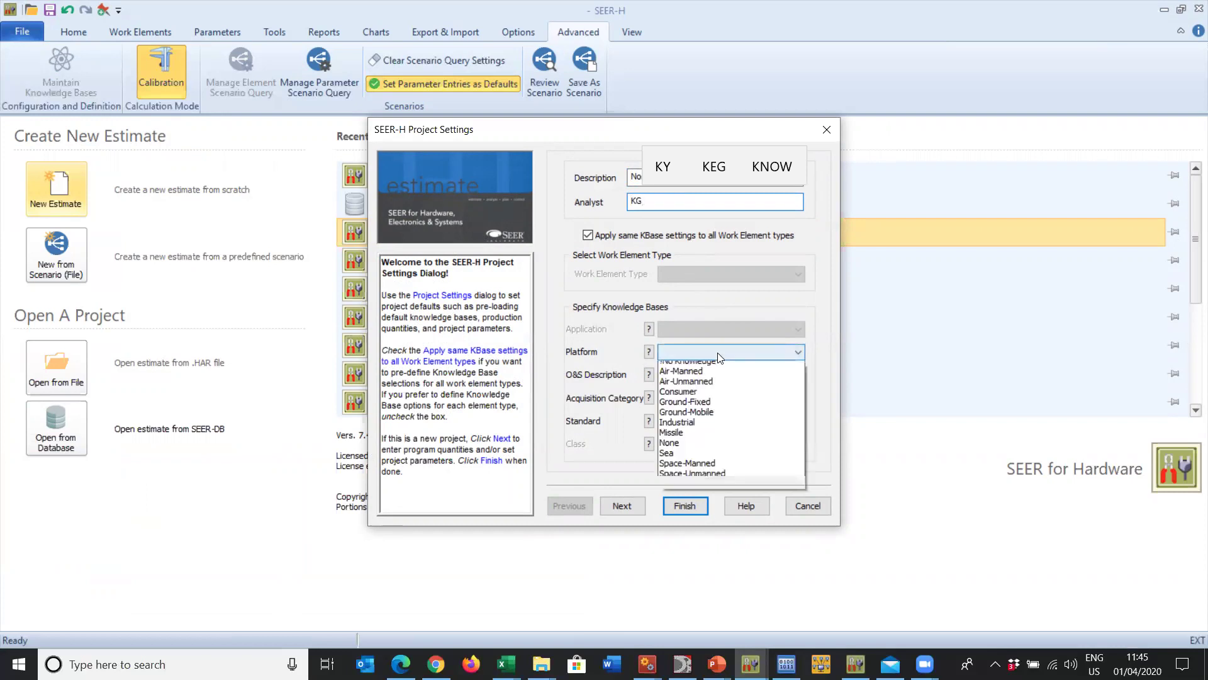
{"action": "left_click", "coordinate": [710, 375]}
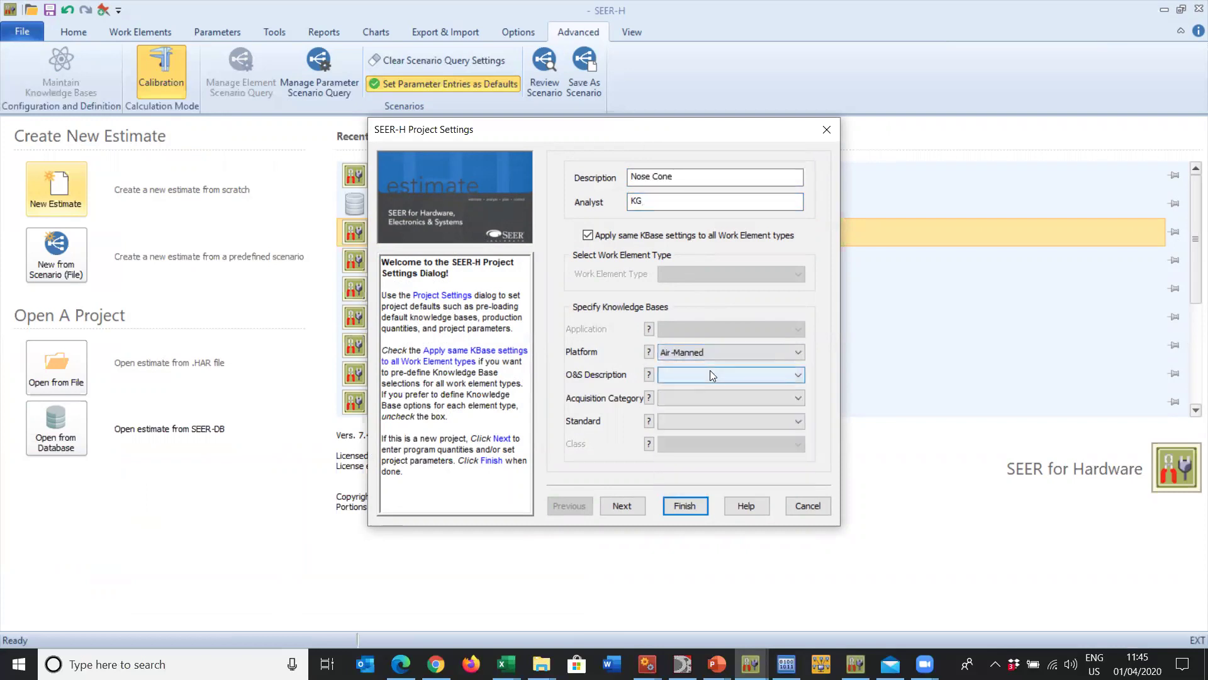
{"action": "left_click", "coordinate": [710, 375]}
{"action": "left_click", "coordinate": [705, 76]}
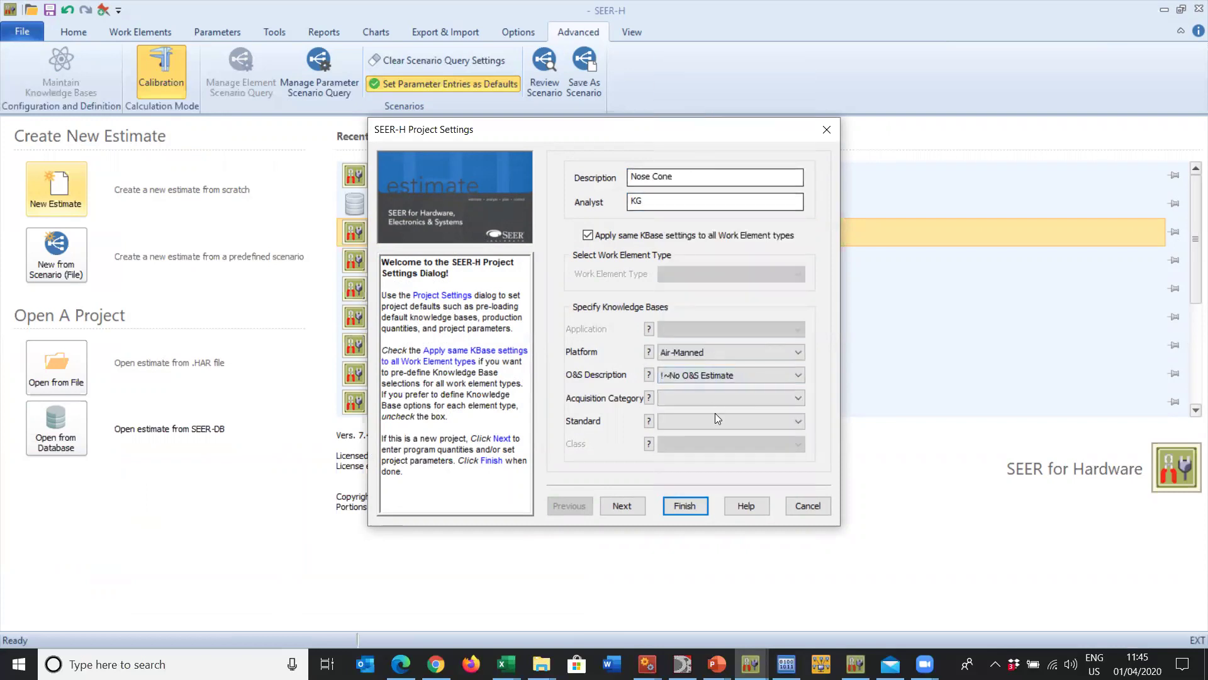
{"action": "left_click", "coordinate": [705, 397]}
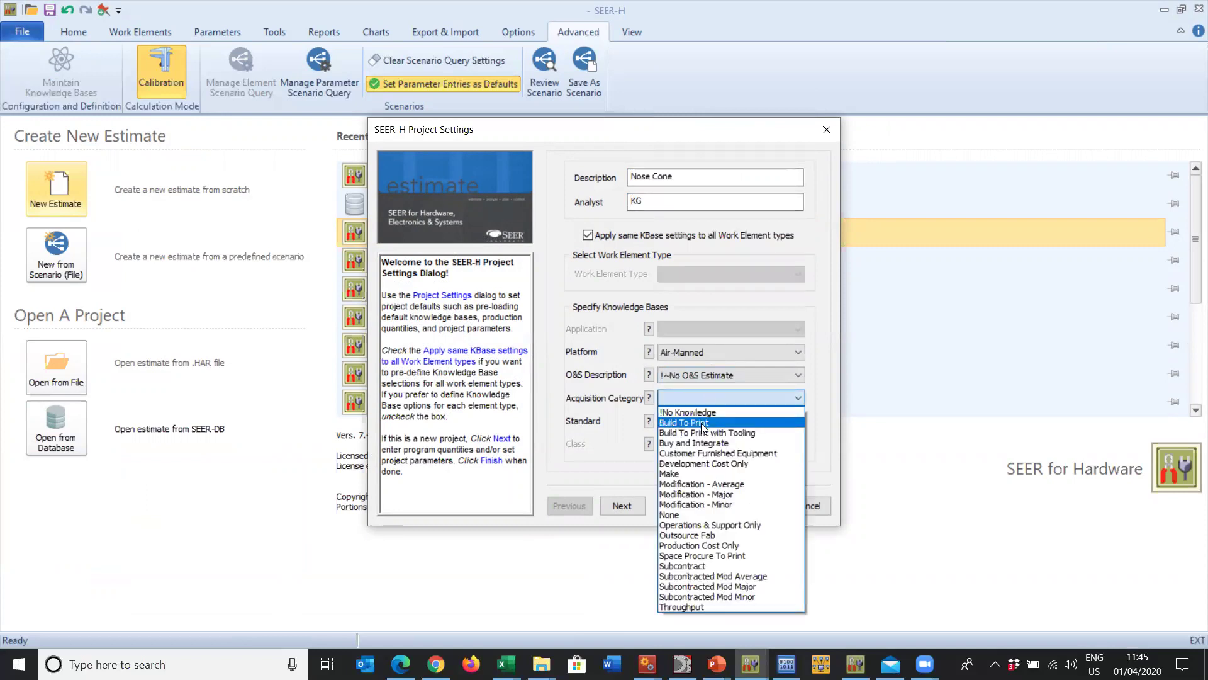
{"action": "left_click", "coordinate": [701, 423]}
{"action": "left_click", "coordinate": [700, 428]}
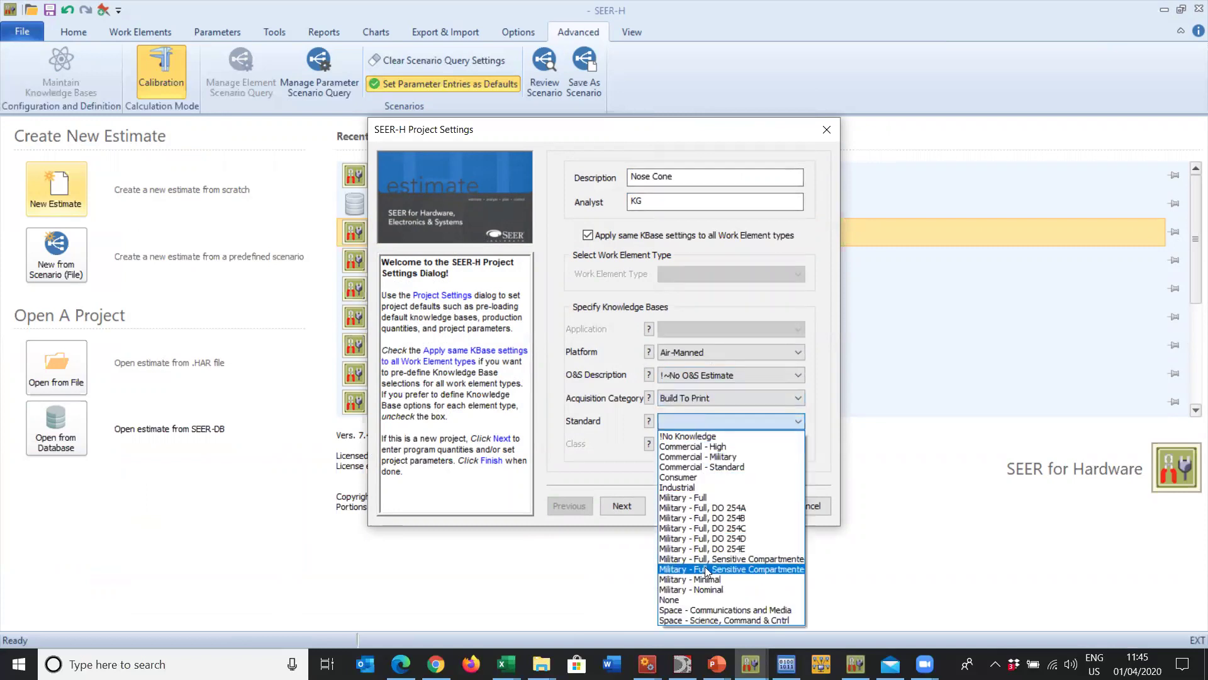
{"action": "left_click", "coordinate": [699, 498]}
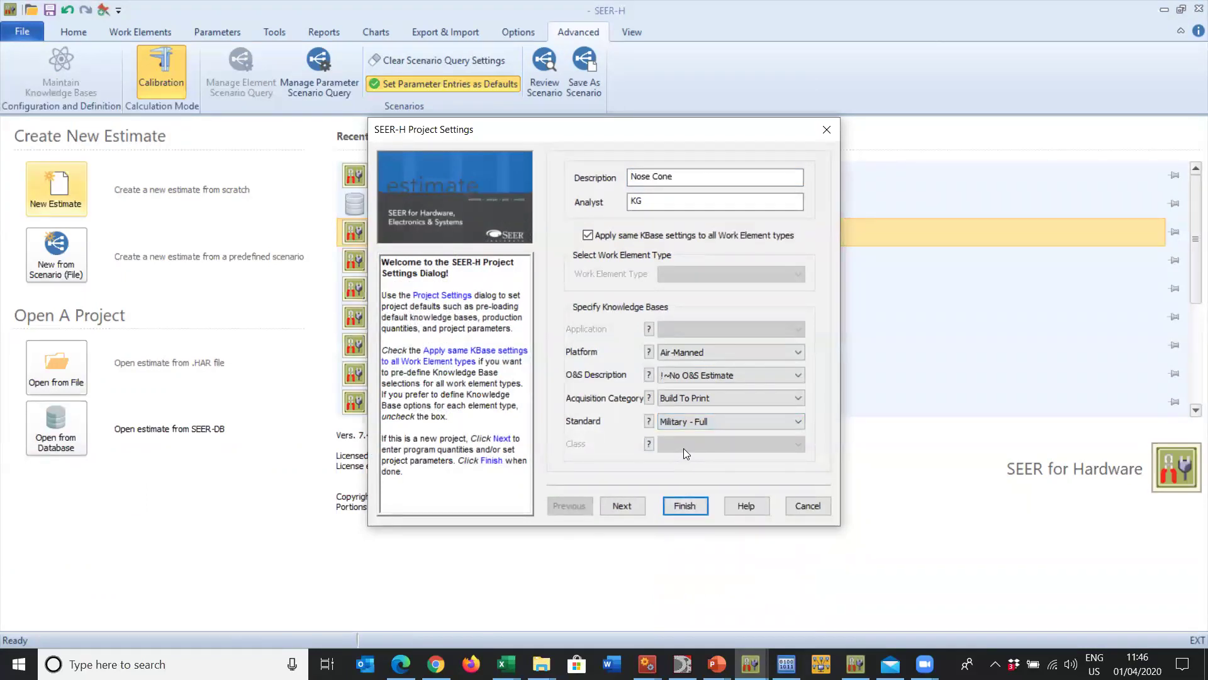
Enter production quantities of 100, 100 and 50 for years 1–3
{"action": "left_click", "coordinate": [623, 506]}
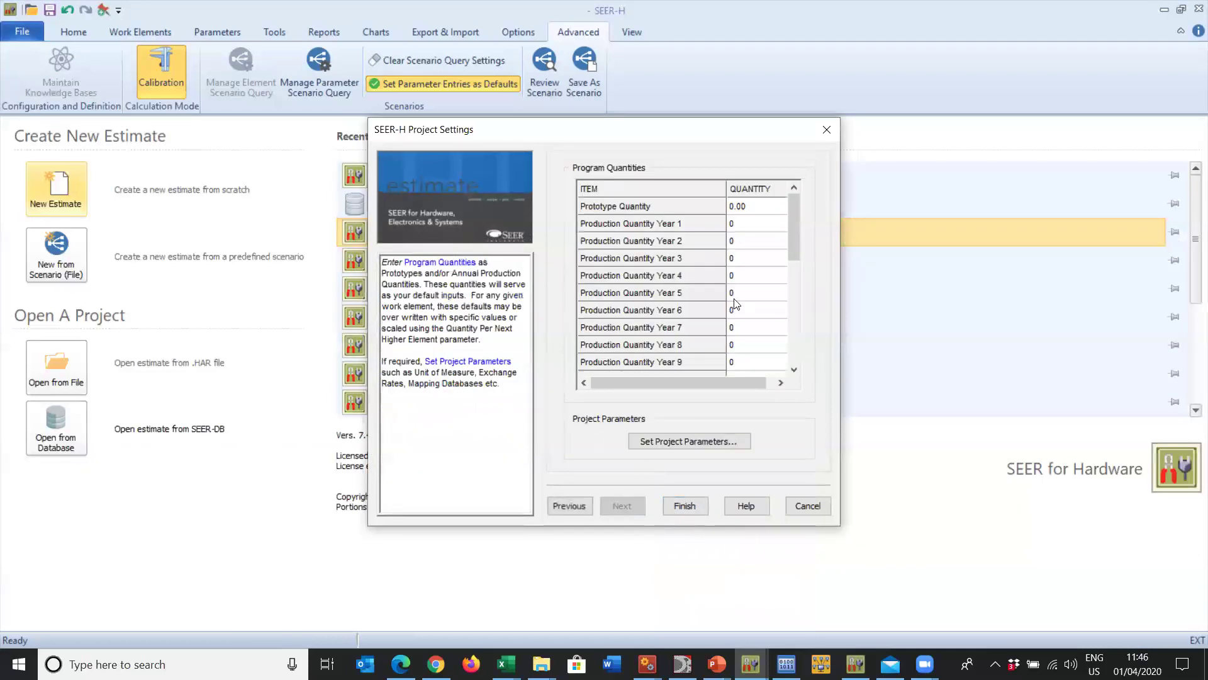
{"action": "left_click", "coordinate": [755, 223]}
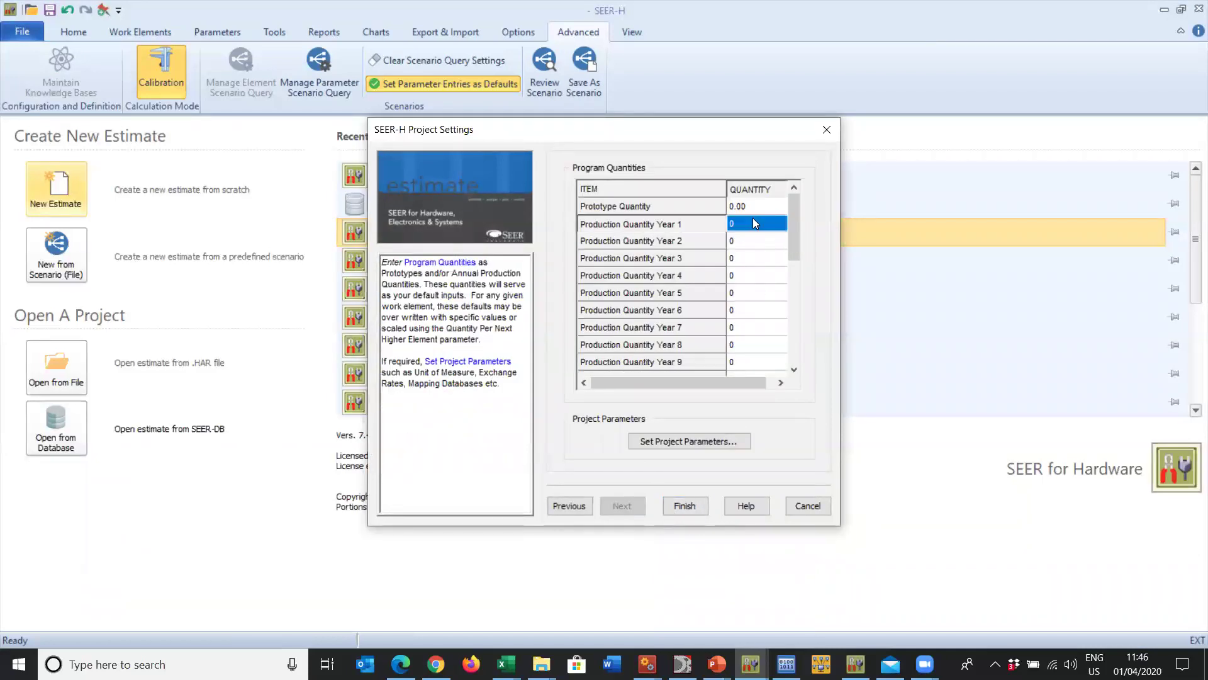
{"action": "type", "text": "100"}
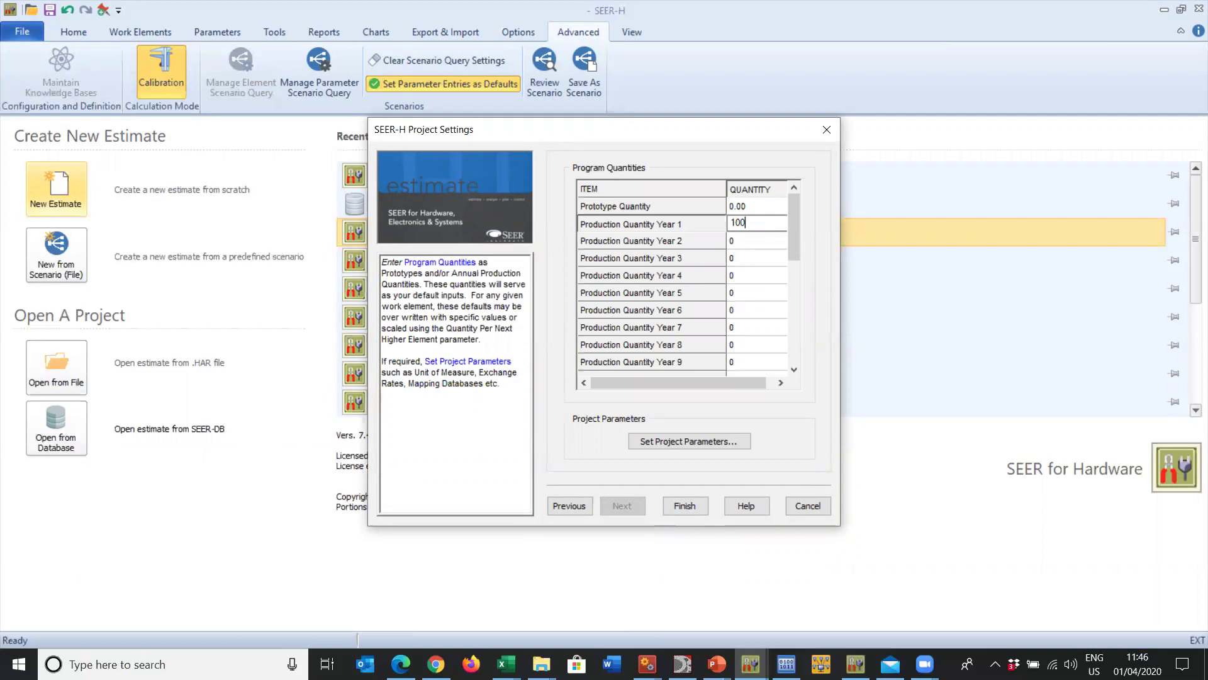
{"action": "left_click", "coordinate": [755, 241]}
{"action": "type", "text": "100"}
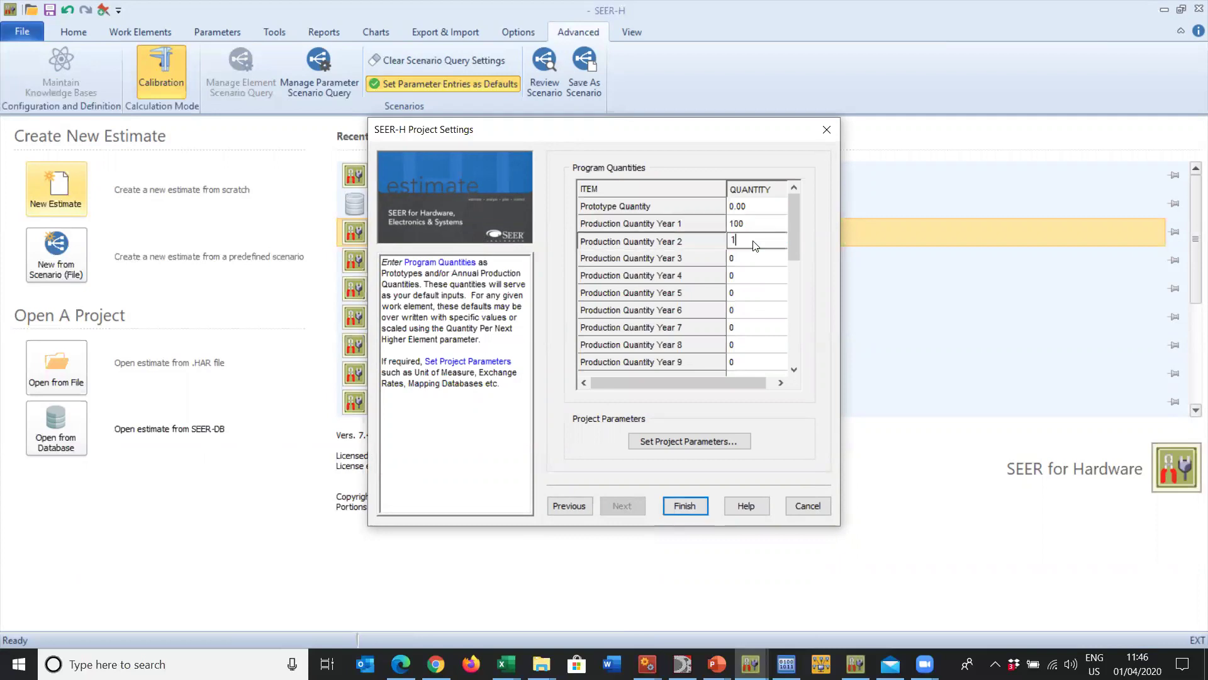
{"action": "left_click", "coordinate": [737, 260]}
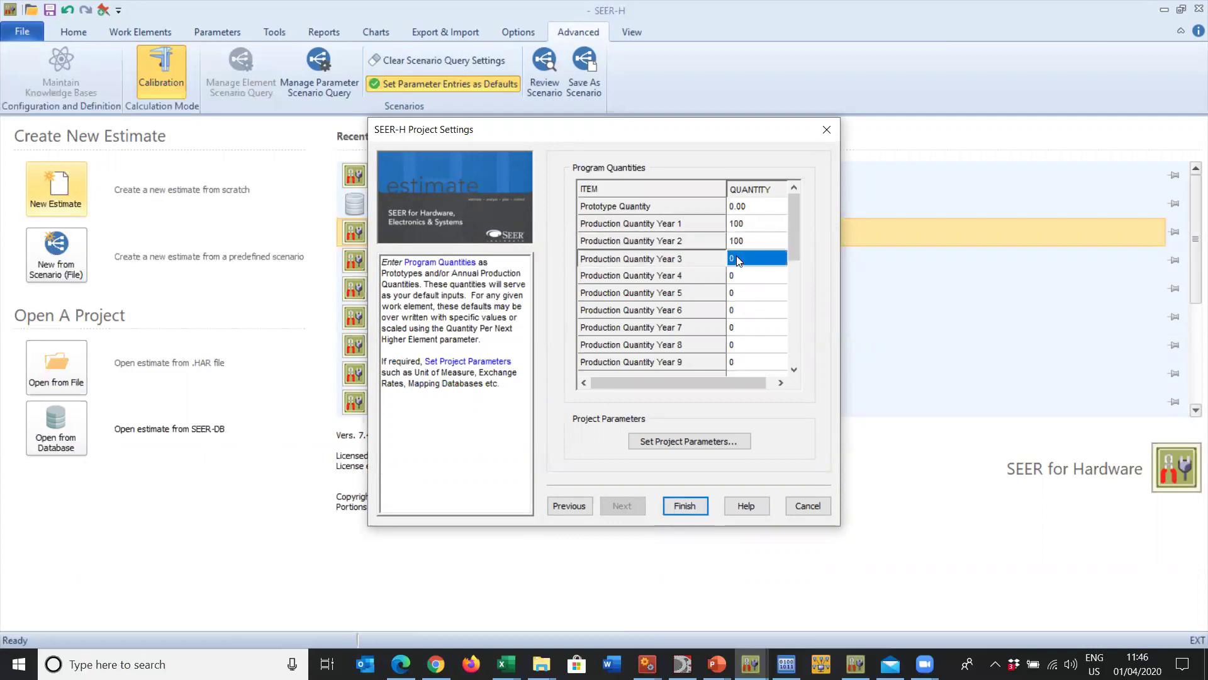
{"action": "type", "text": "50"}
Set the project currency to US Dollars and finish creating the Nose Cone project
{"action": "left_click", "coordinate": [679, 439]}
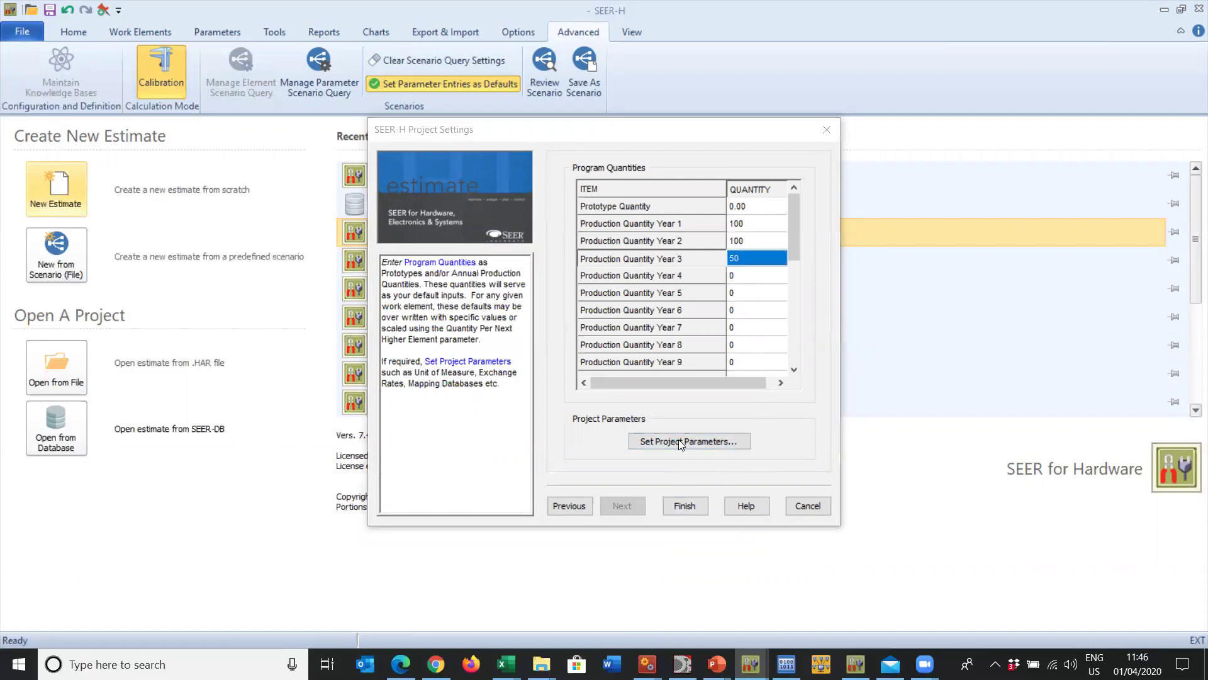
{"action": "left_click", "coordinate": [727, 318]}
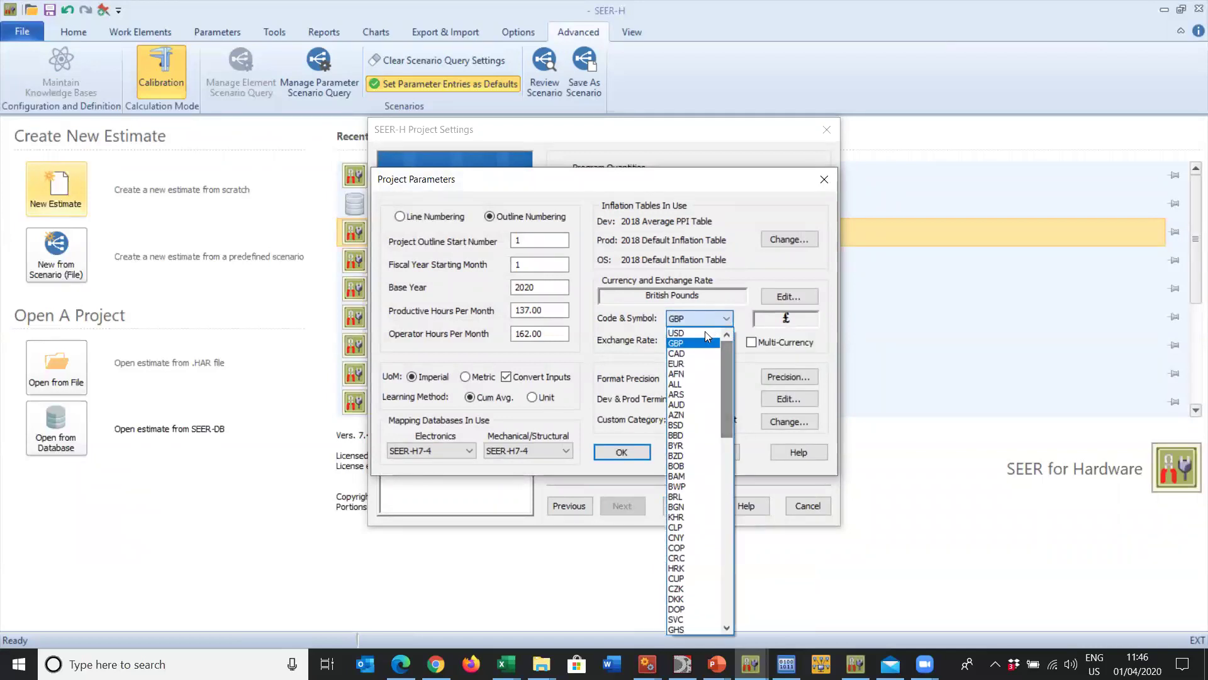
{"action": "left_click", "coordinate": [701, 332]}
{"action": "left_click", "coordinate": [549, 288]}
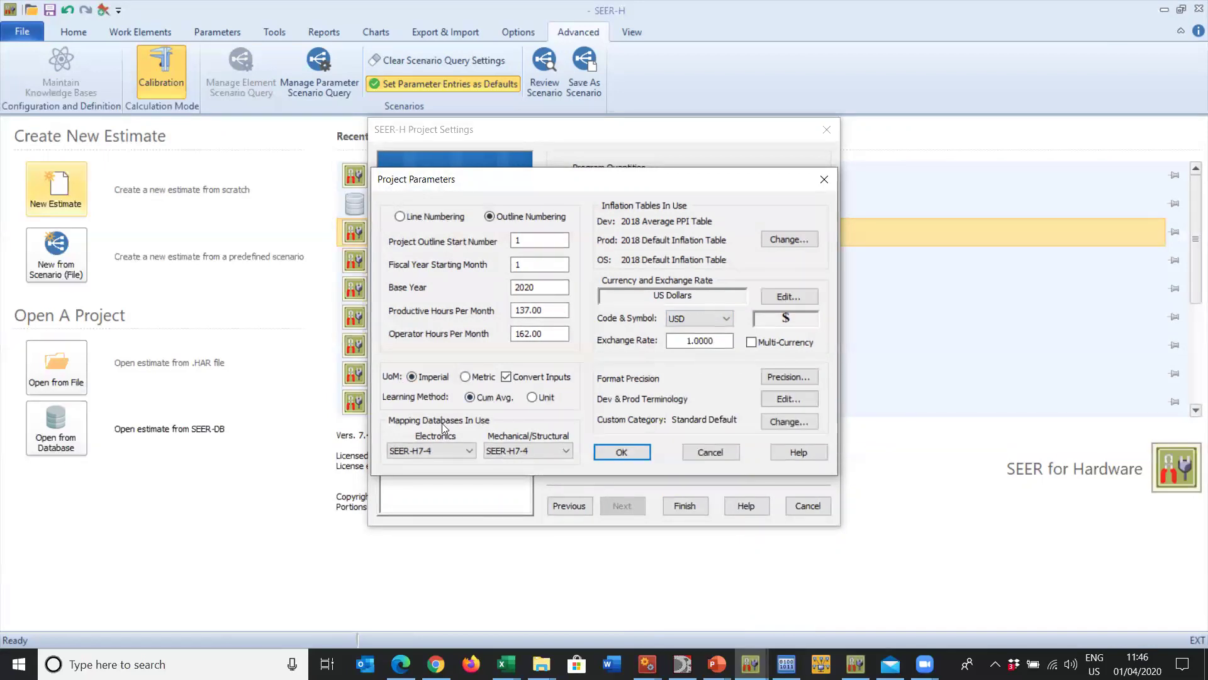
{"action": "left_click", "coordinate": [618, 452]}
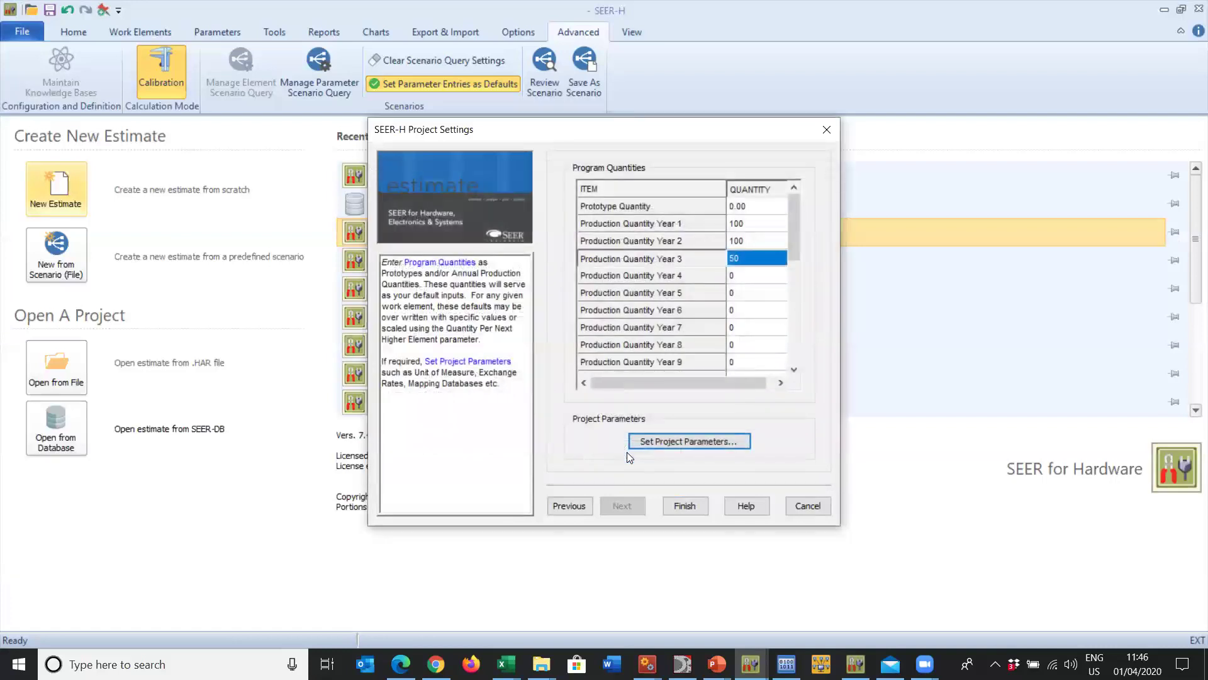
{"action": "left_click", "coordinate": [685, 506]}
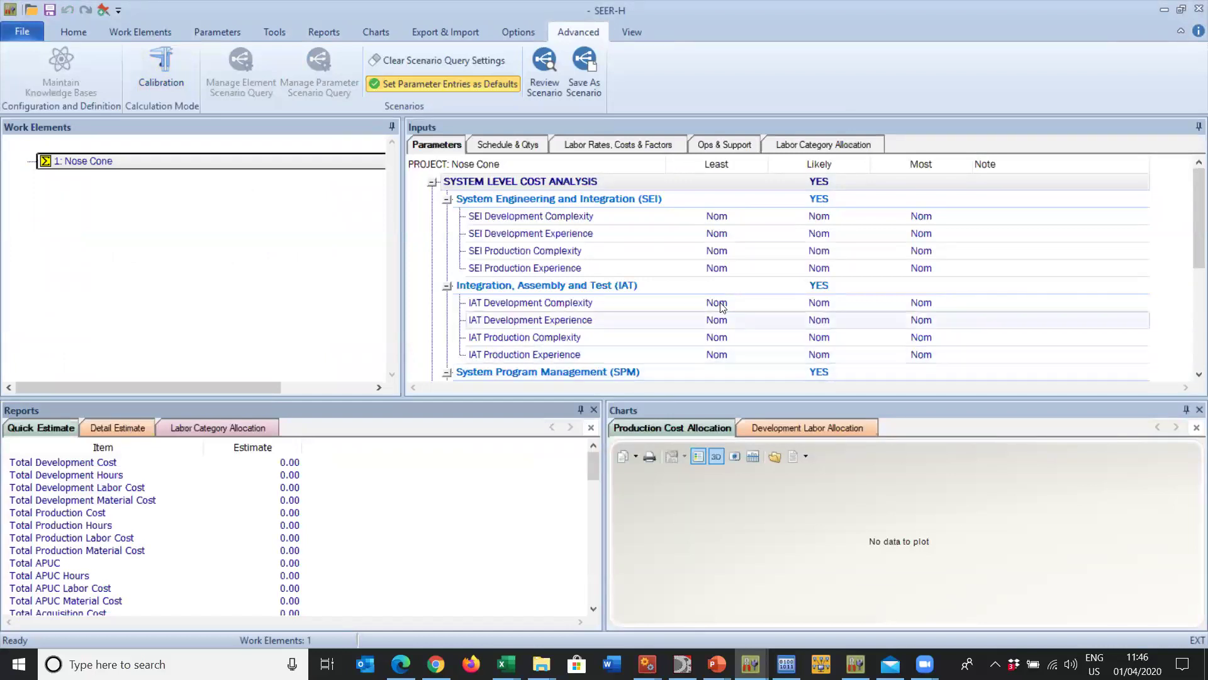
Insert a Mechanical/Structural element 'Nose Cone' using Aerodynamic Surface and the Your Company 2020 EC class
{"action": "left_click", "coordinate": [151, 31]}
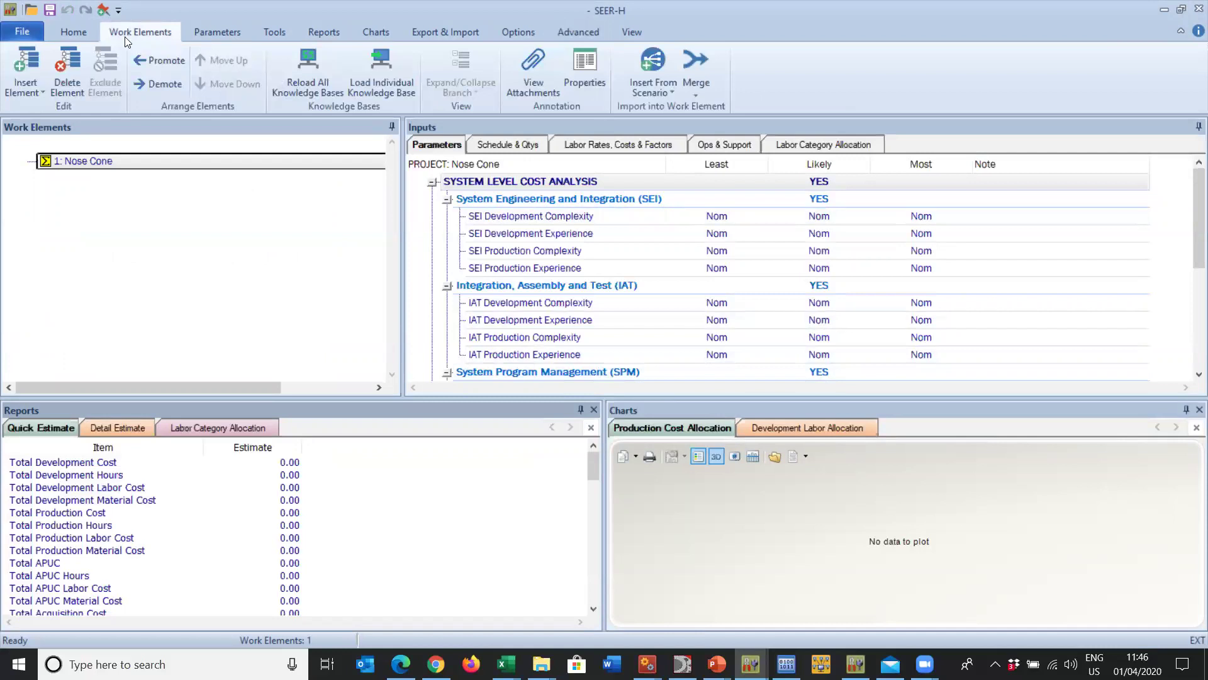
{"action": "left_click", "coordinate": [26, 62]}
{"action": "left_click", "coordinate": [551, 275]}
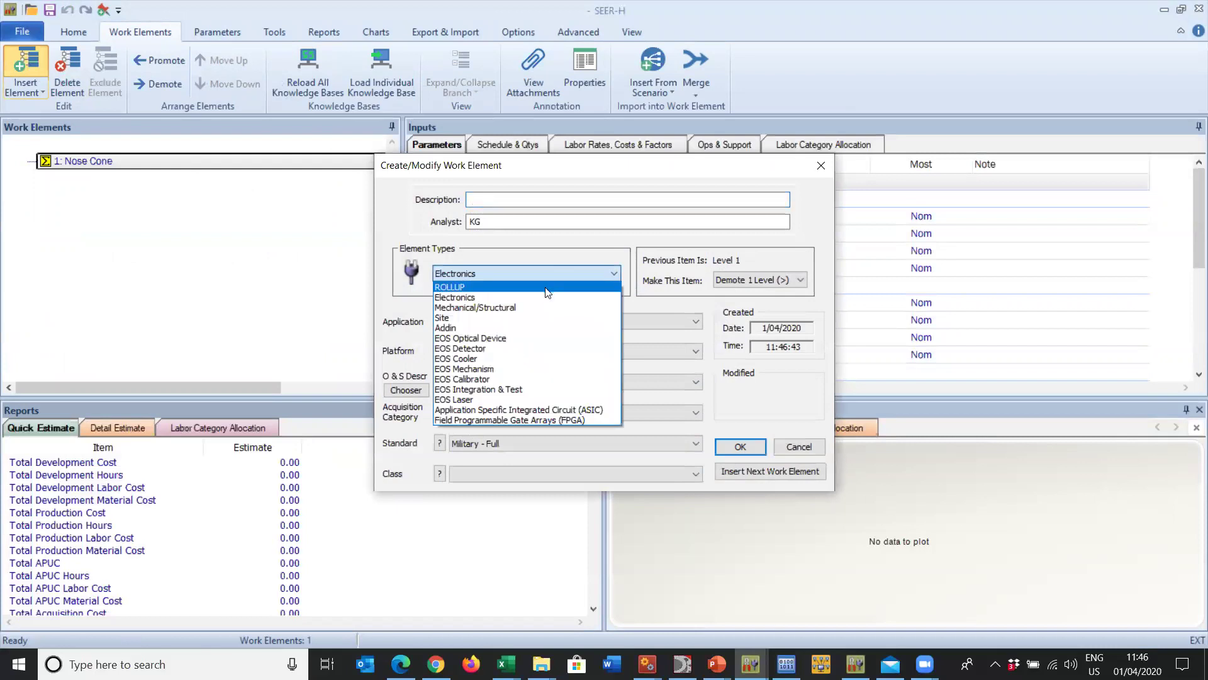
{"action": "left_click", "coordinate": [545, 309]}
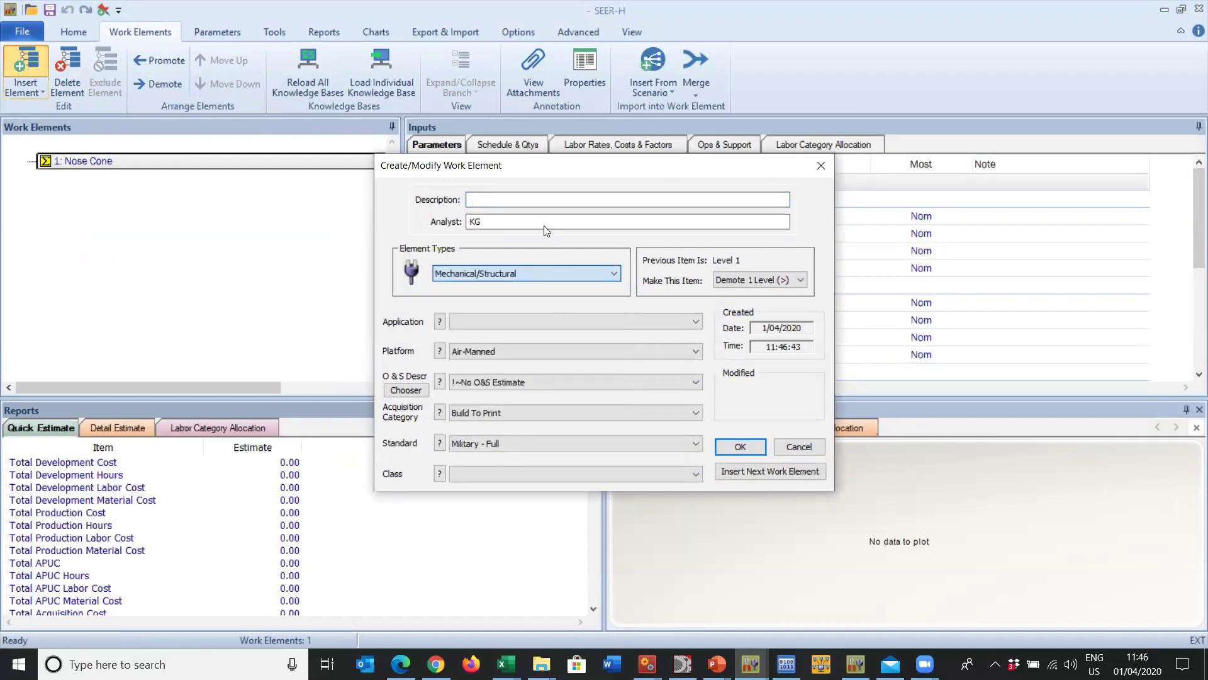
{"action": "left_click", "coordinate": [522, 197]}
{"action": "type", "text": "Nos"}
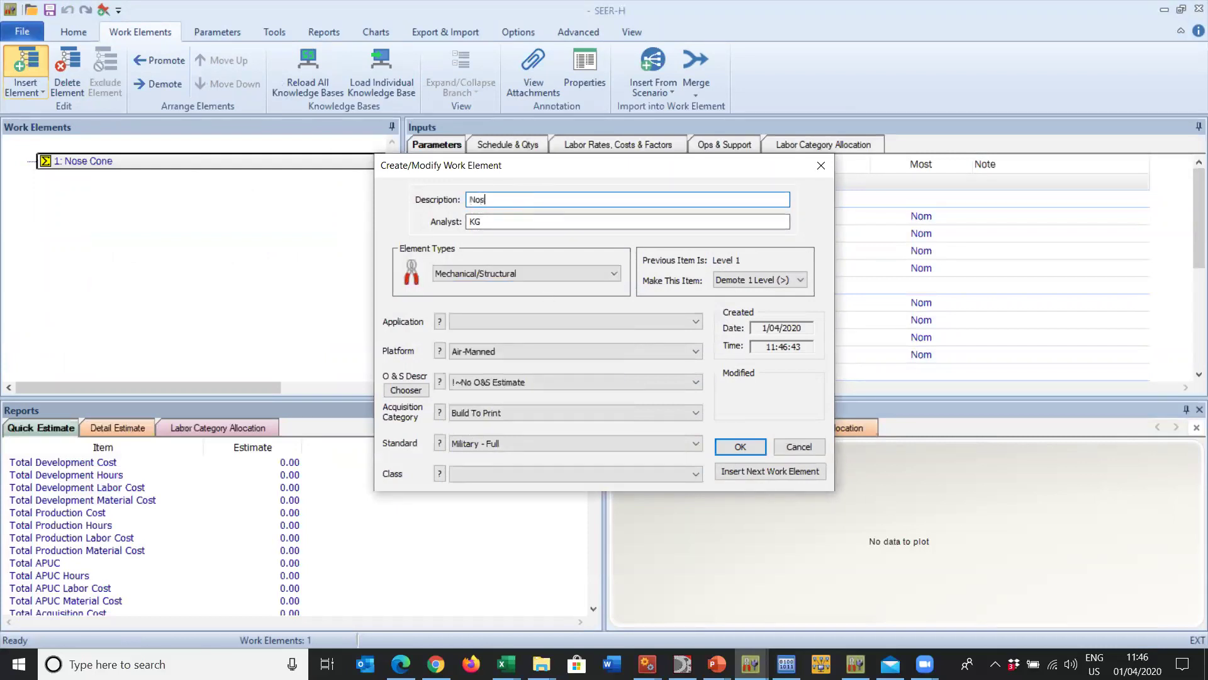
{"action": "type", "text": "e Cone"}
{"action": "left_click", "coordinate": [543, 322]}
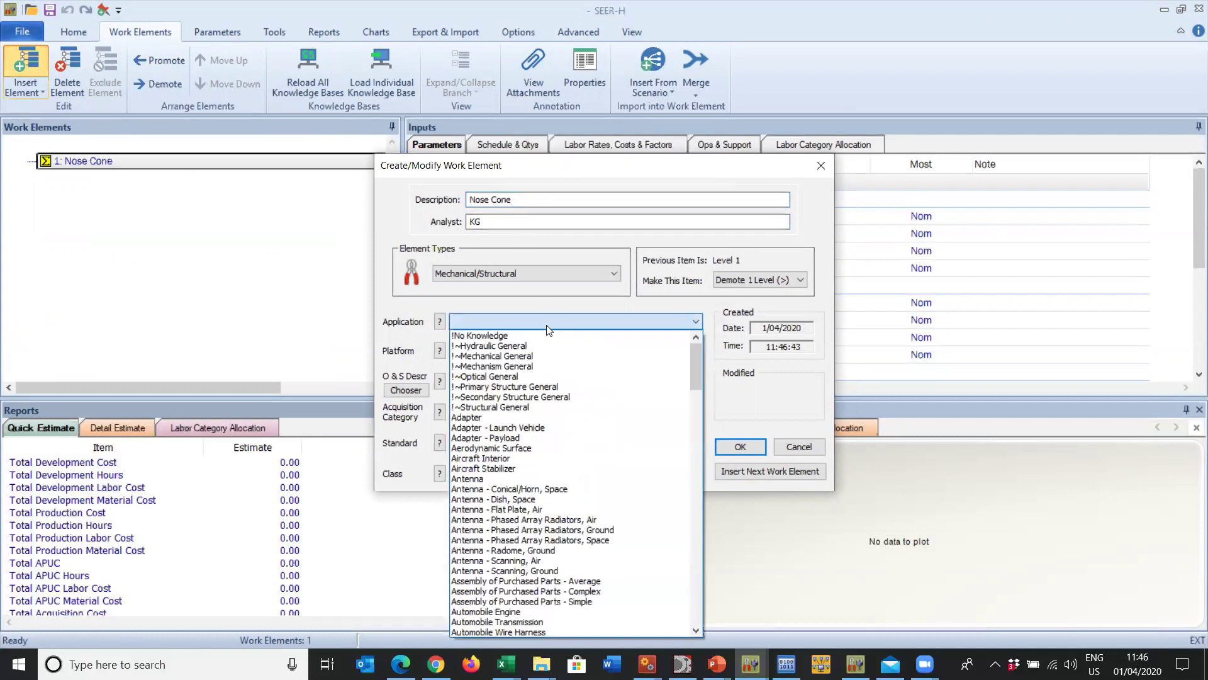
{"action": "left_click", "coordinate": [565, 447]}
{"action": "left_click", "coordinate": [616, 470]}
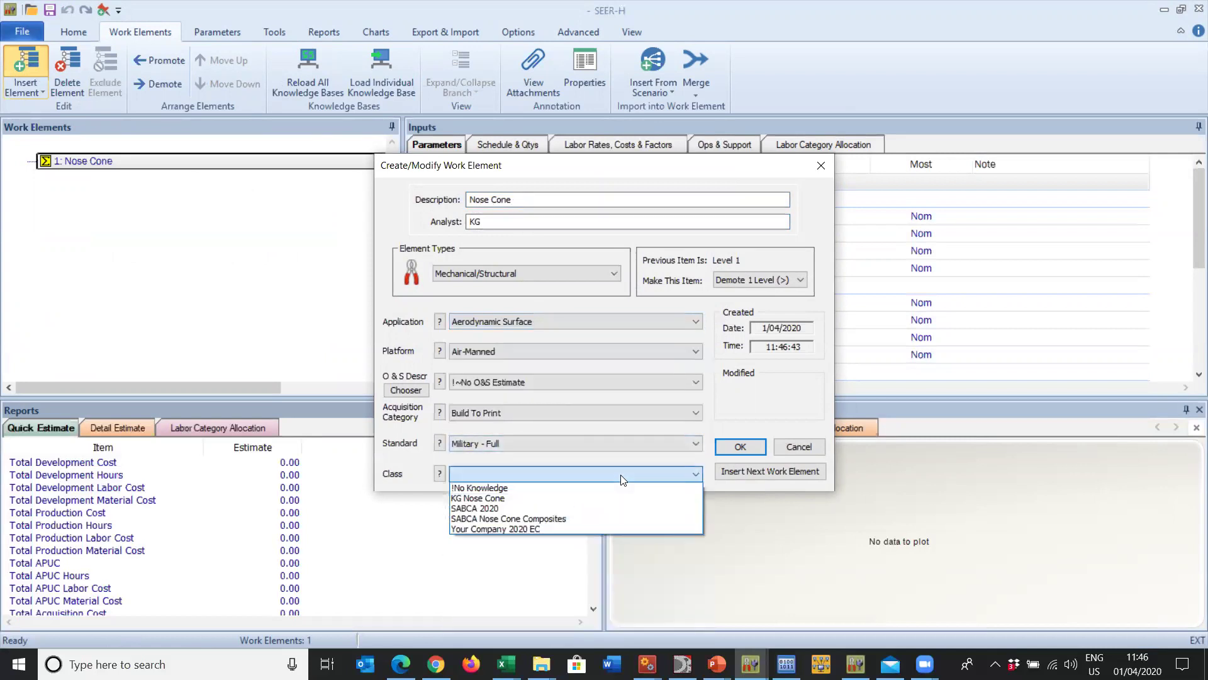
{"action": "left_click", "coordinate": [590, 529]}
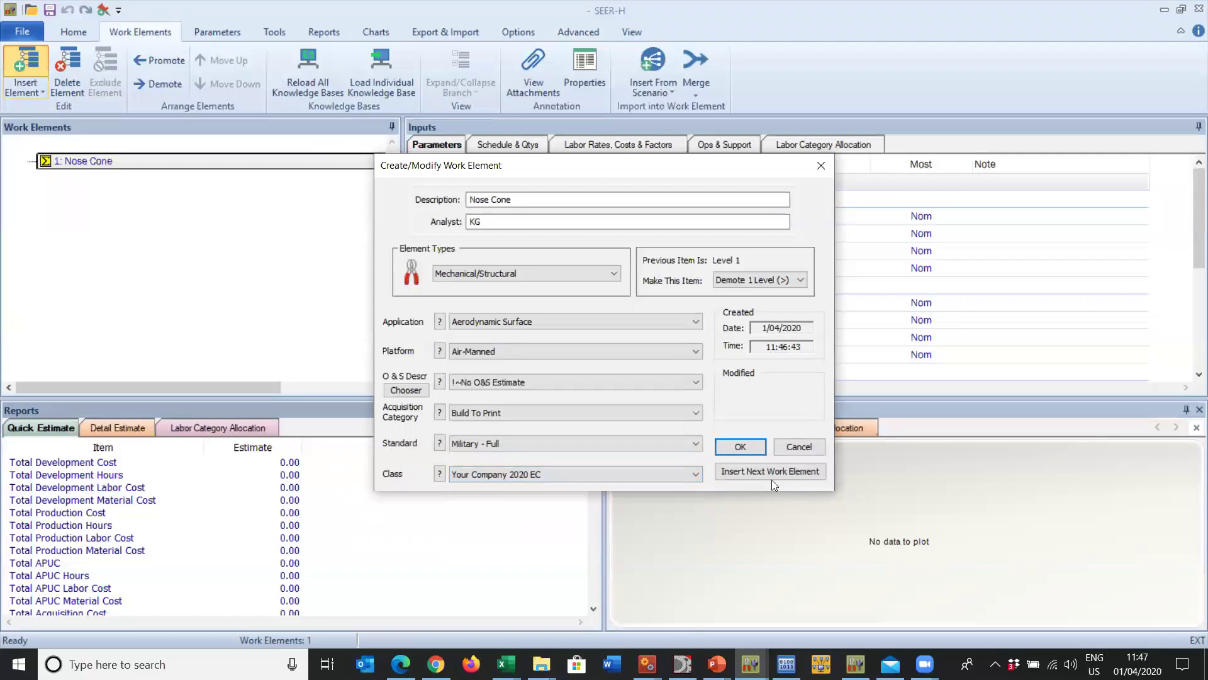
{"action": "left_click", "coordinate": [749, 448]}
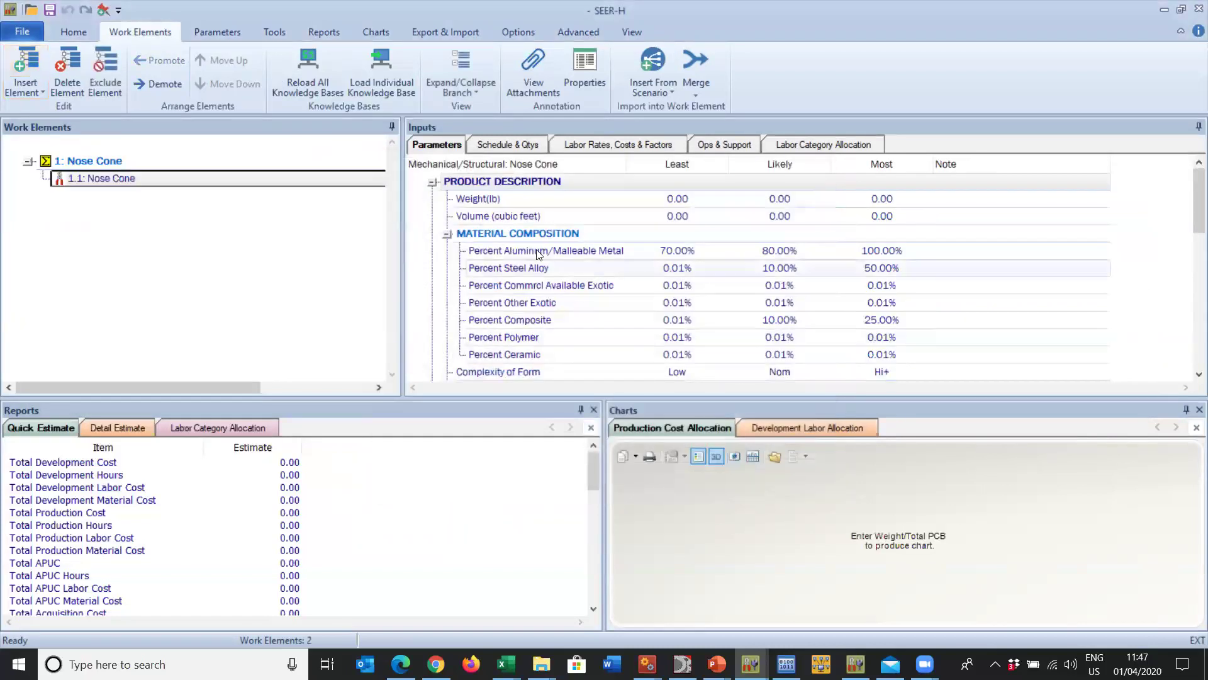
Set the Nose Cone's Weight(lb) to 12 for least, likely and most
{"action": "double_click", "coordinate": [498, 199]}
{"action": "type", "text": "12"}
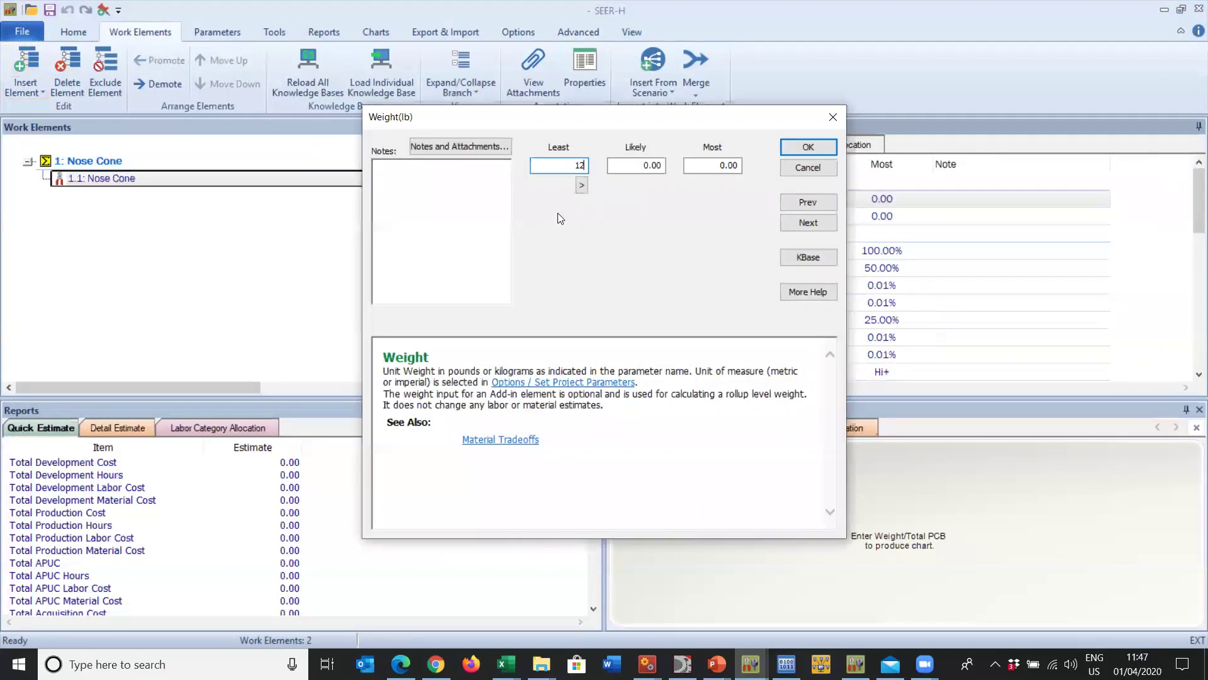
{"action": "left_click", "coordinate": [580, 186]}
{"action": "left_click", "coordinate": [808, 147]}
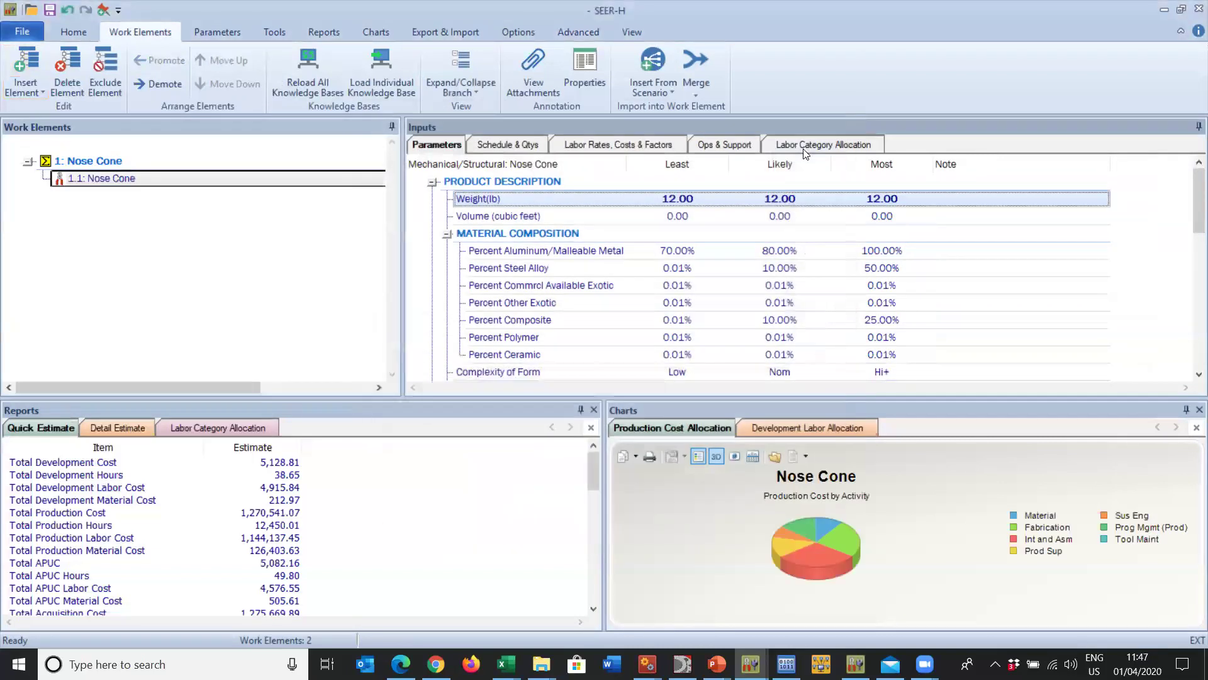
Review the Labor Rates, Costs & Factors showing the 2020 class rates
{"action": "left_click", "coordinate": [566, 149]}
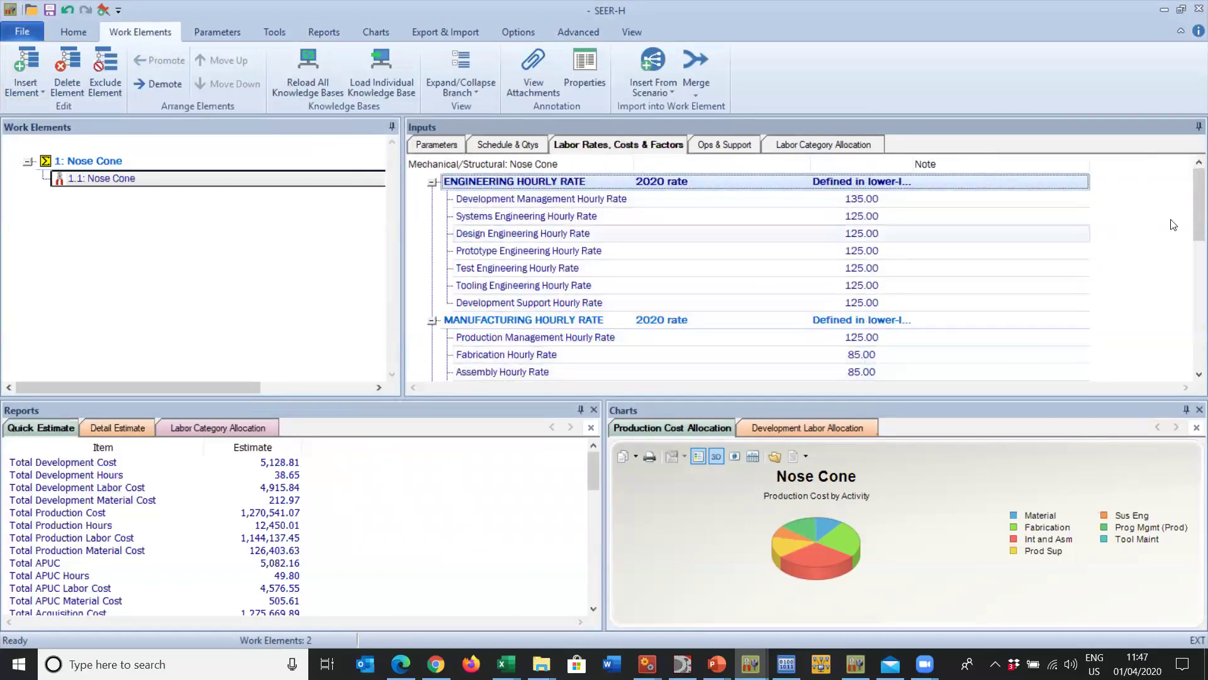
{"action": "scroll", "coordinate": [1191, 209], "scroll_direction": "down", "scroll_amount": 1}
{"action": "scroll", "coordinate": [1191, 209], "scroll_direction": "down", "scroll_amount": 3}
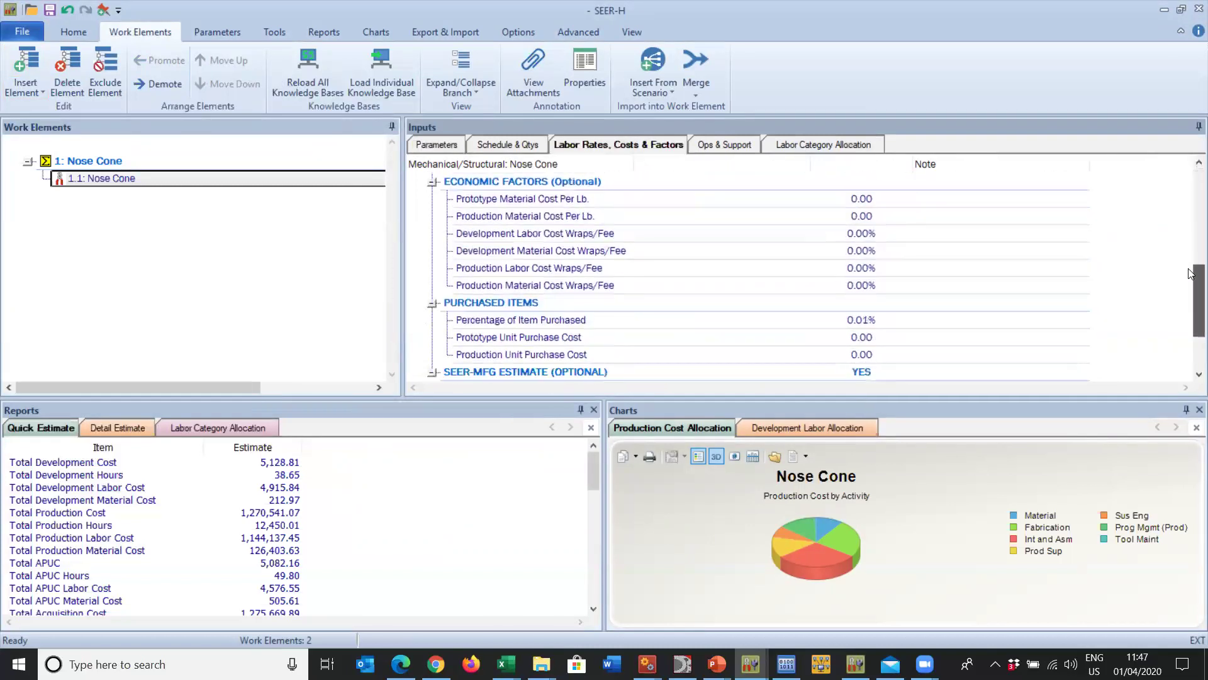
{"action": "scroll", "coordinate": [1186, 198], "scroll_direction": "up", "scroll_amount": 4}
{"action": "scroll", "coordinate": [1185, 189], "scroll_direction": "up", "scroll_amount": 1}
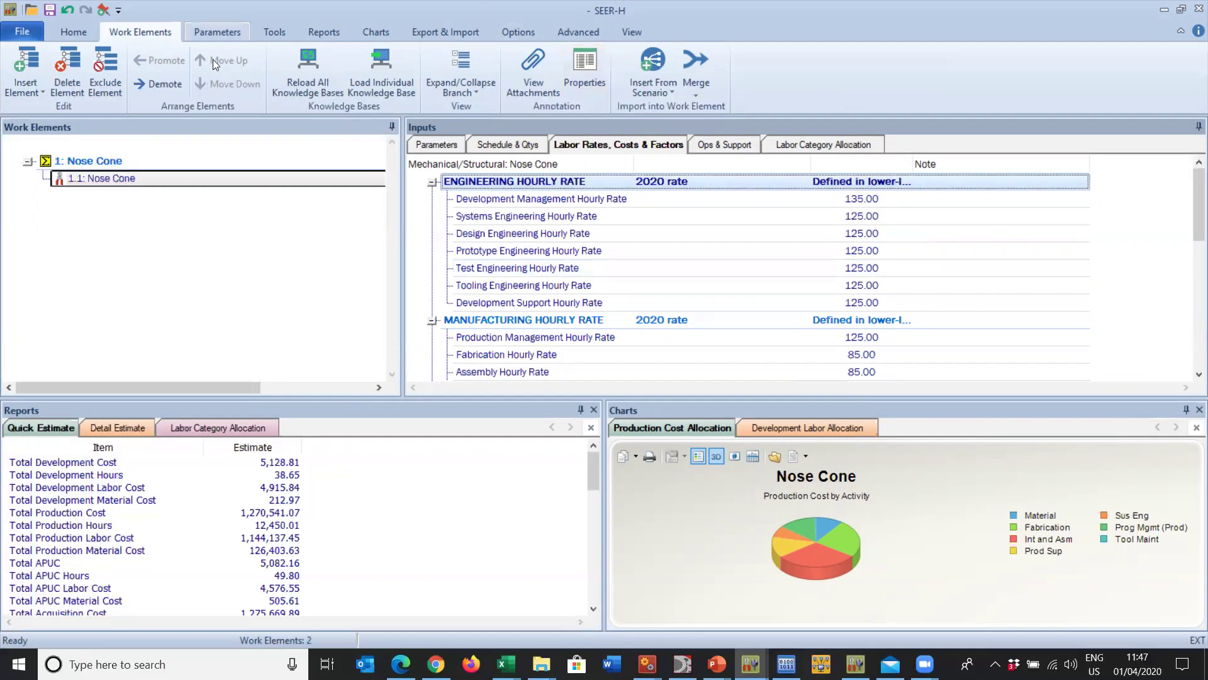
Start an Electronics element, browse its class knowledge bases, then cancel without adding it
{"action": "left_click", "coordinate": [25, 63]}
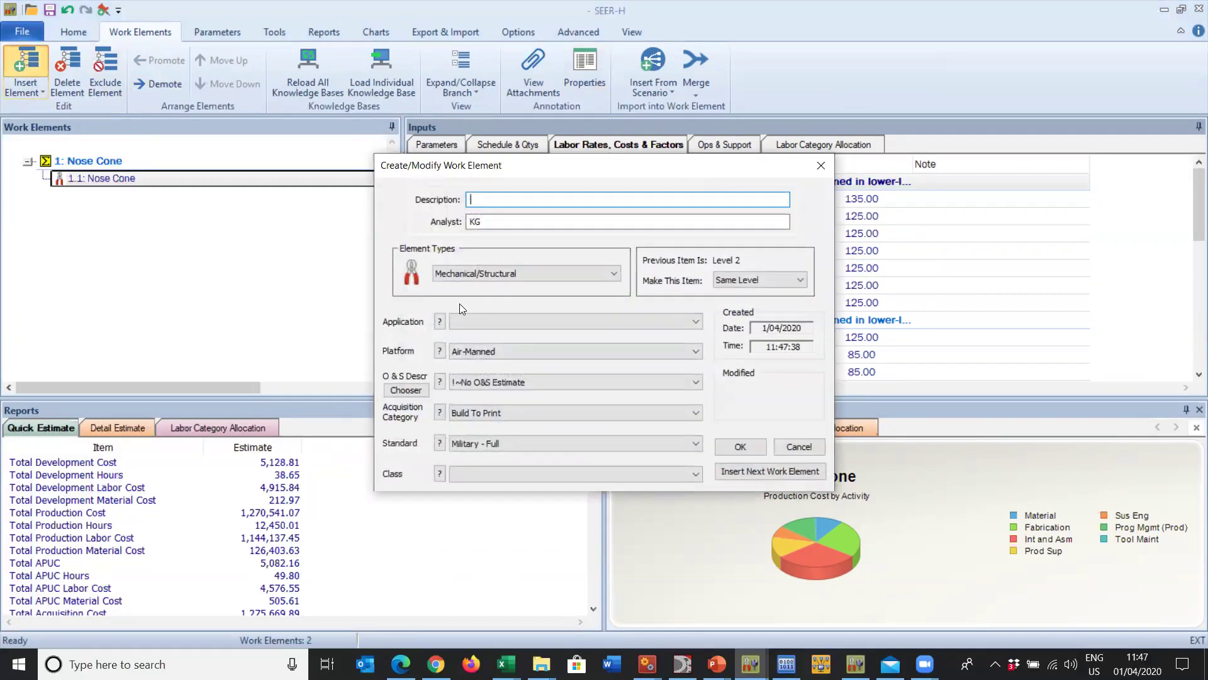
{"action": "left_click", "coordinate": [539, 277]}
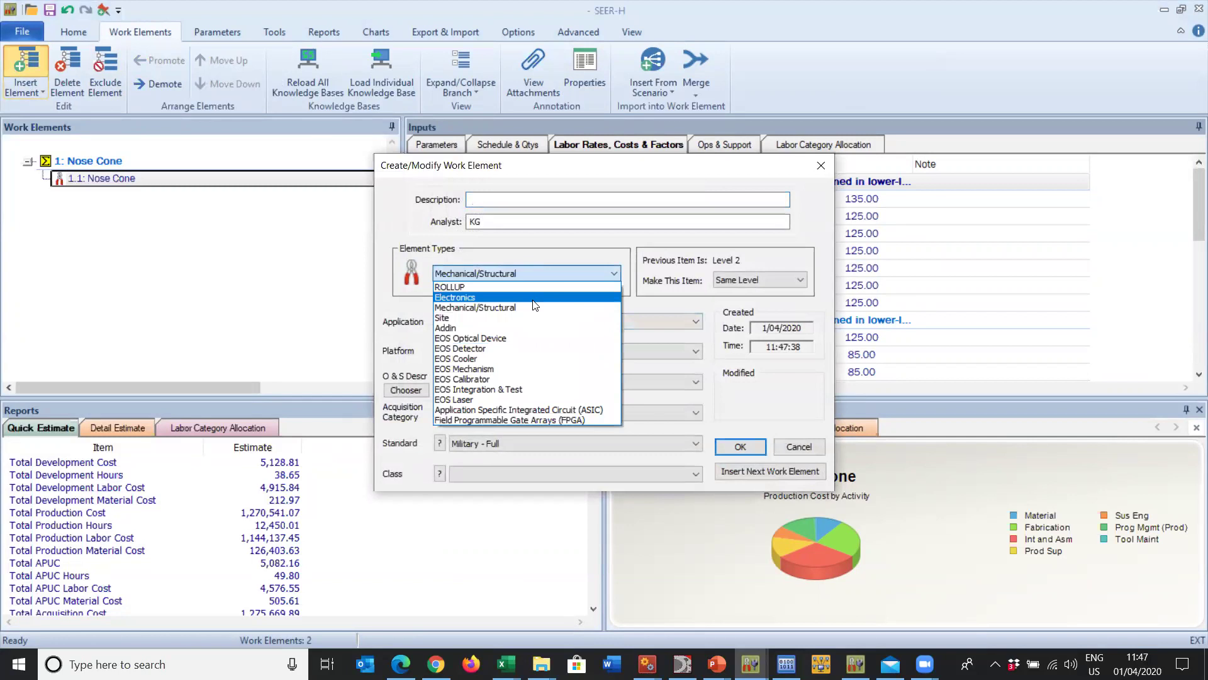
{"action": "left_click", "coordinate": [535, 297]}
{"action": "left_click", "coordinate": [697, 473]}
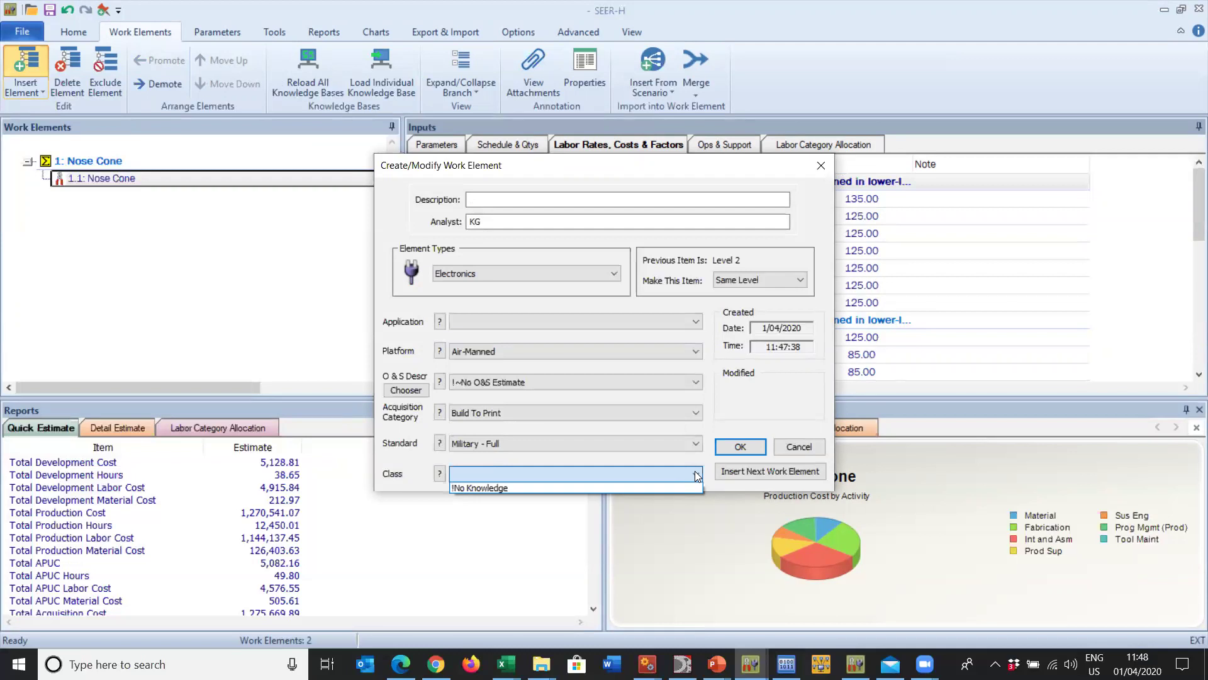
{"action": "left_click", "coordinate": [819, 165]}
{"action": "left_click", "coordinate": [819, 166]}
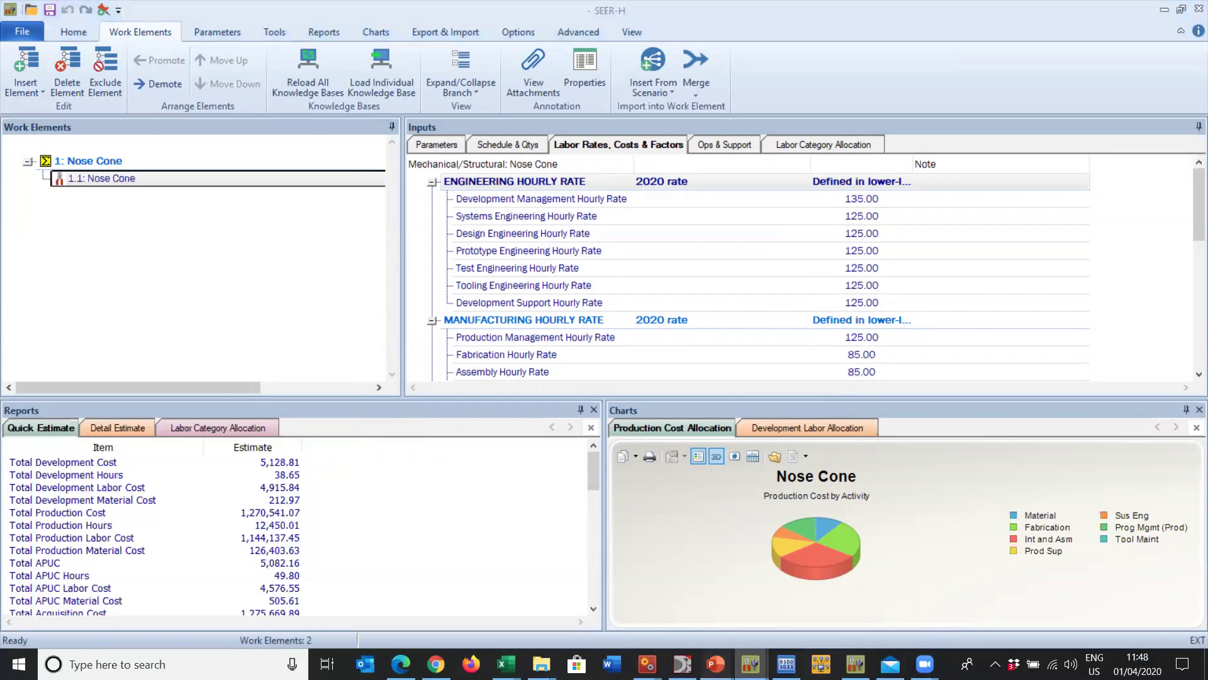
{"action": "mouse_move", "coordinate": [716, 664]}
{"action": "left_click", "coordinate": [778, 603]}
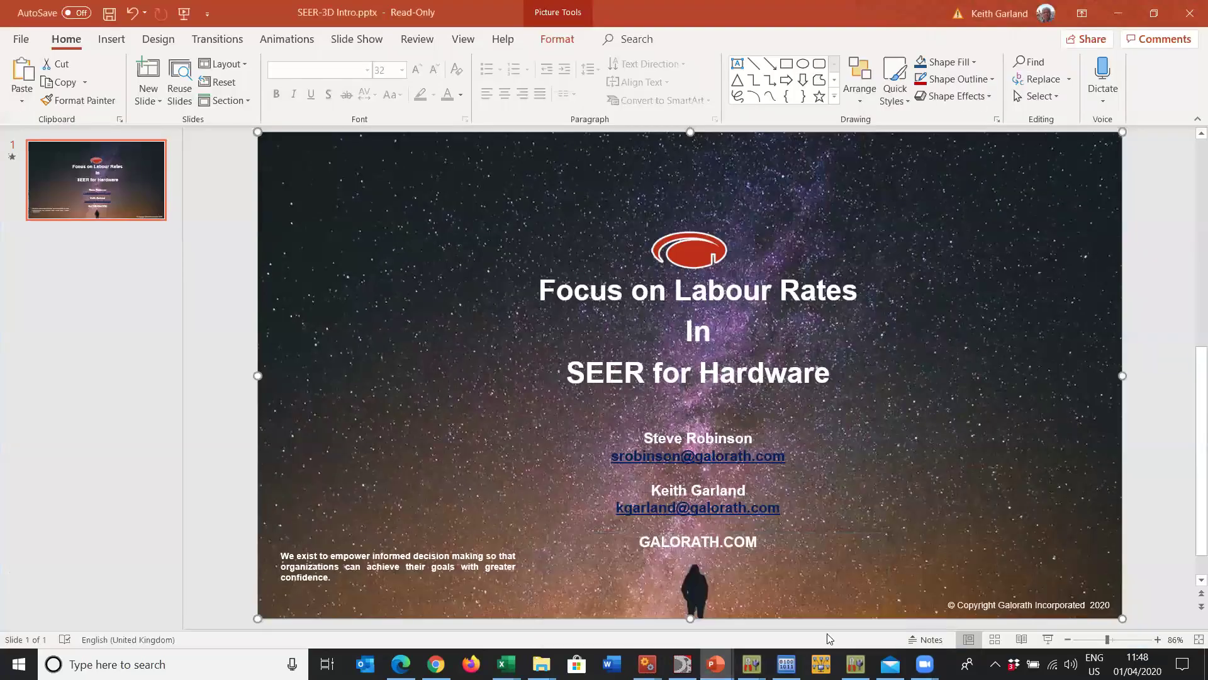